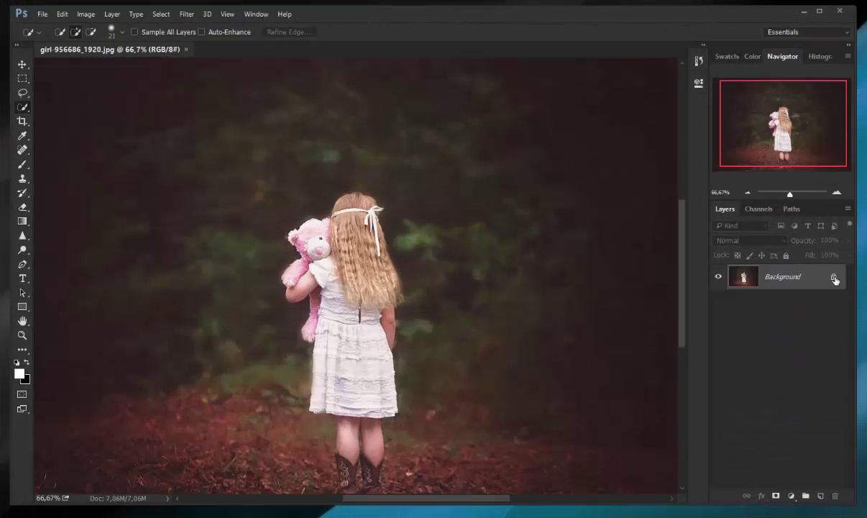
Step: Unlock the Background layer and quick-select the girl and her pink teddy bear
click(834, 278)
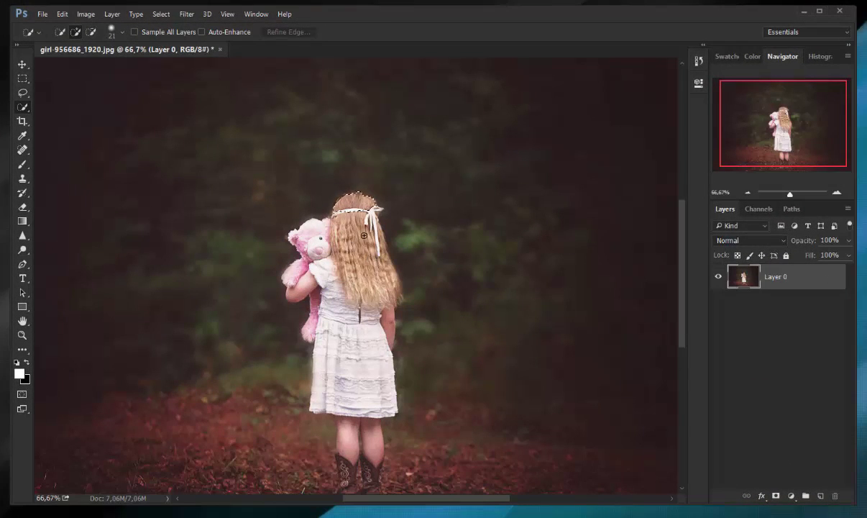
drag(388, 269, 346, 422)
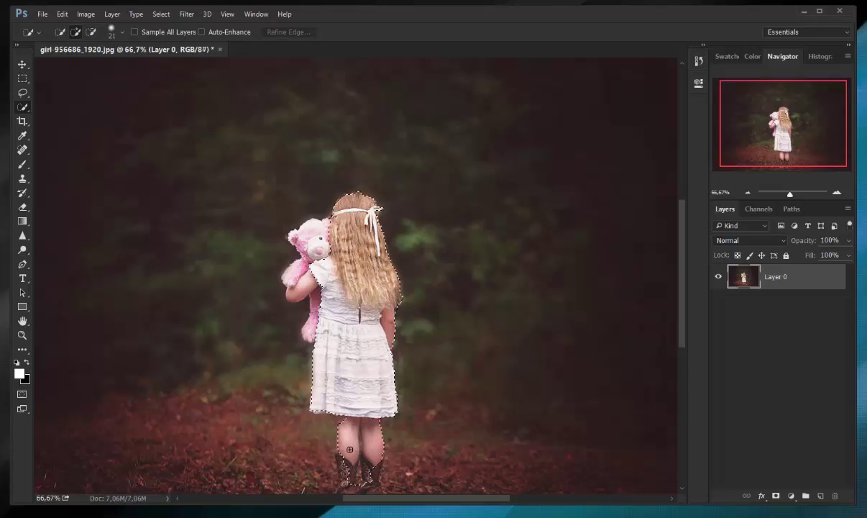
mouse_move(302, 244)
mouse_down()
mouse_move(321, 274)
mouse_move(353, 432)
mouse_up()
Step: Trim the selection back around the legs and both boots
scroll(354, 378, down, 2)
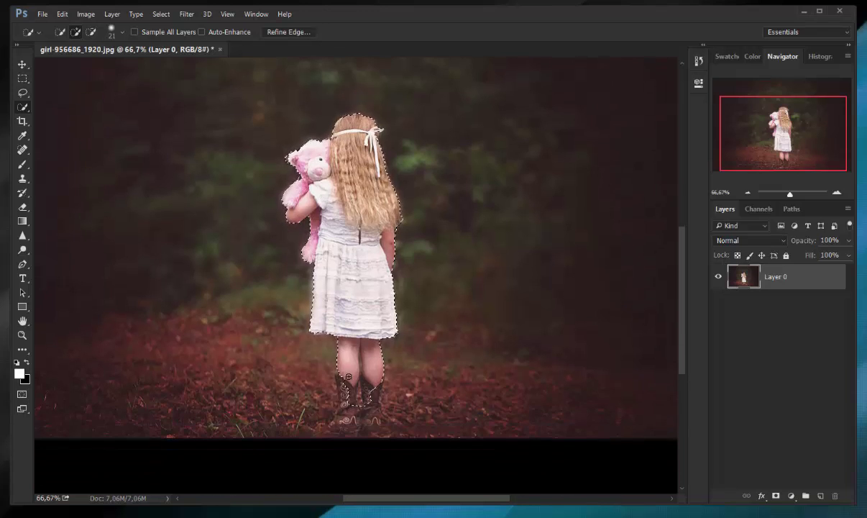
scroll(354, 379, down, 2)
scroll(354, 378, up, 1)
scroll(353, 378, up, 1)
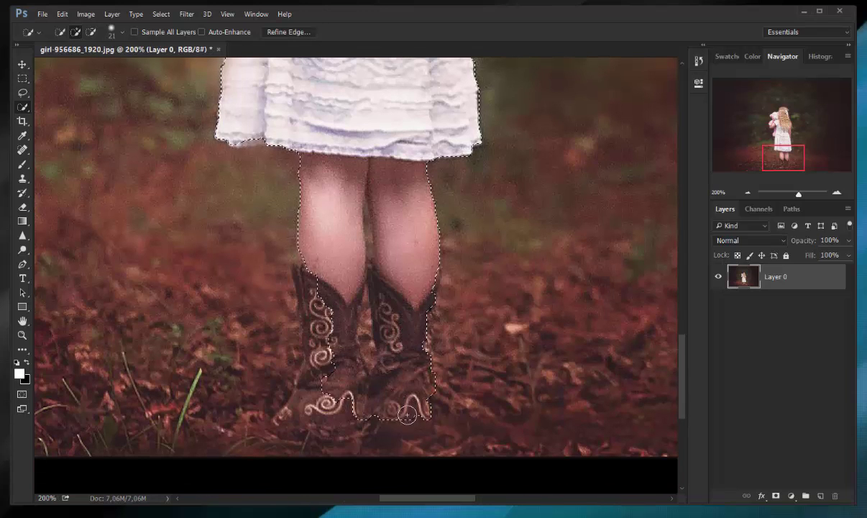
drag(335, 409, 286, 394)
scroll(316, 302, down, 2)
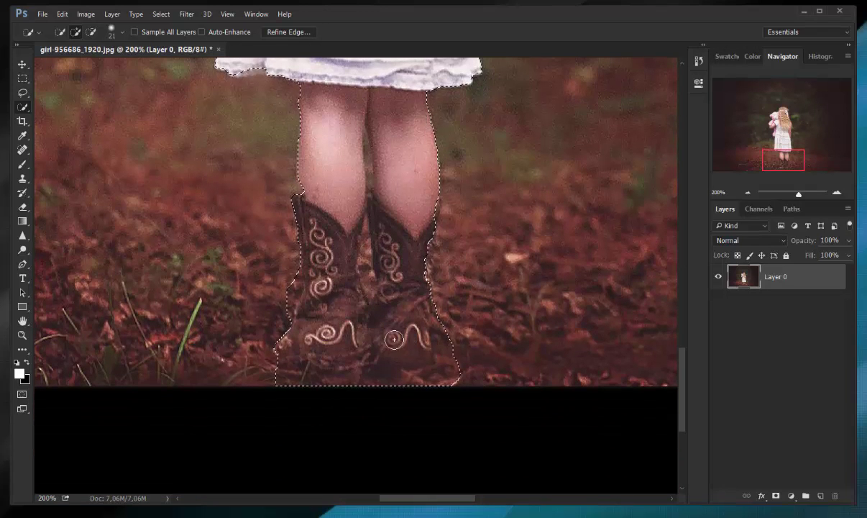
mouse_move(483, 407)
mouse_down()
mouse_move(441, 389)
mouse_move(419, 294)
mouse_move(422, 392)
mouse_move(275, 379)
mouse_move(301, 366)
mouse_move(285, 357)
mouse_up()
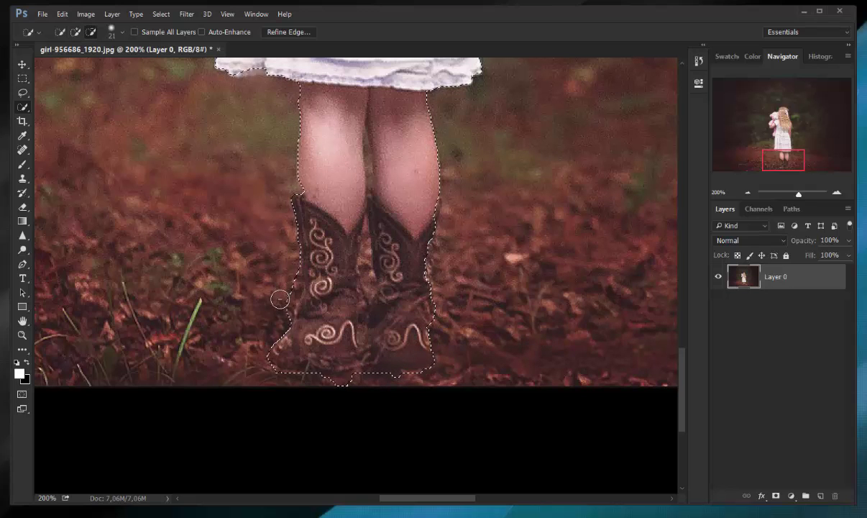
drag(280, 278, 286, 309)
Step: In Refine Edge, set Shift Edge to -14% with Contrast kept at 10%
click(289, 33)
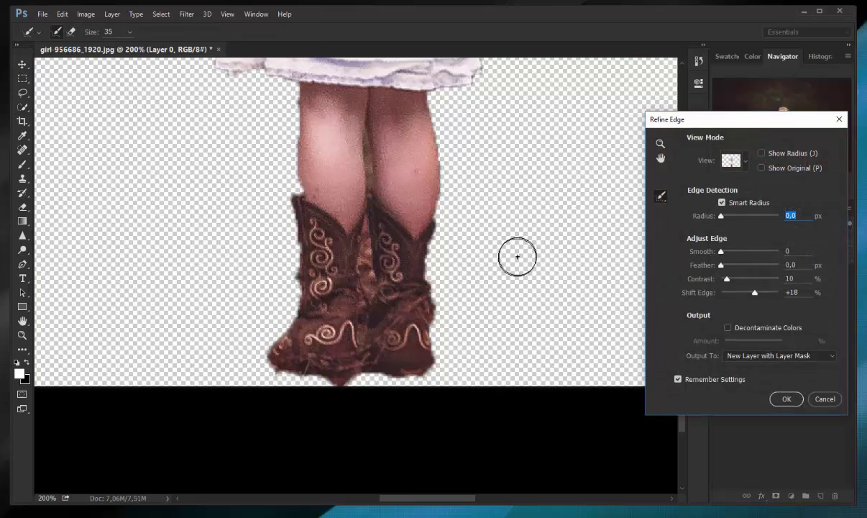
drag(503, 214, 504, 388)
scroll(507, 388, up, 5)
scroll(528, 381, up, 3)
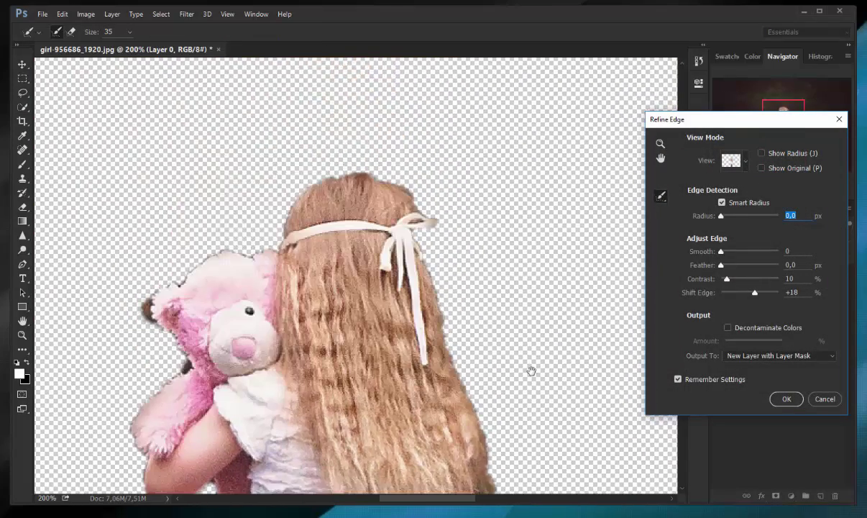
drag(754, 294, 766, 295)
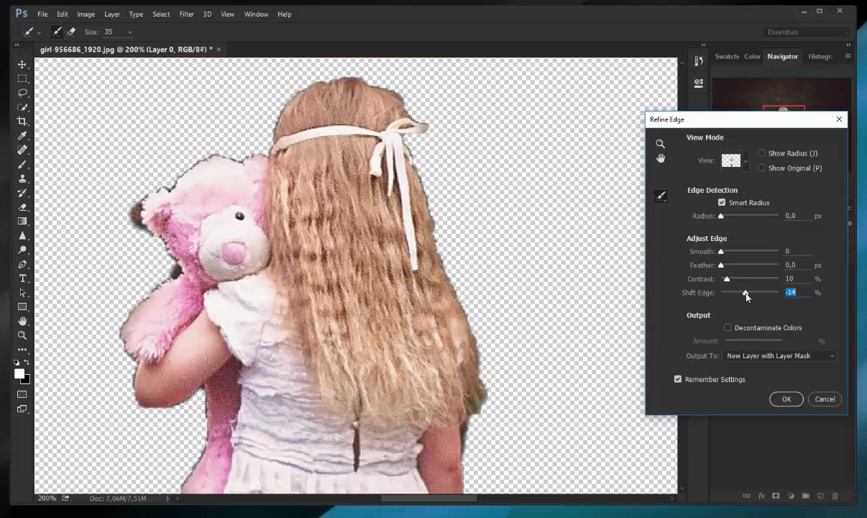
Step: Output the refined cutout to a new layer with a layer mask
click(786, 398)
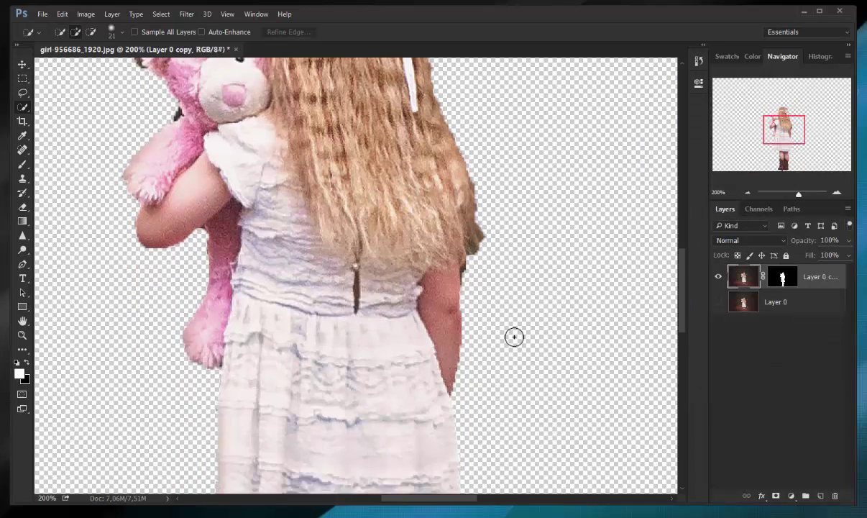
scroll(512, 330, down, 2)
scroll(512, 329, down, 2)
scroll(511, 335, down, 2)
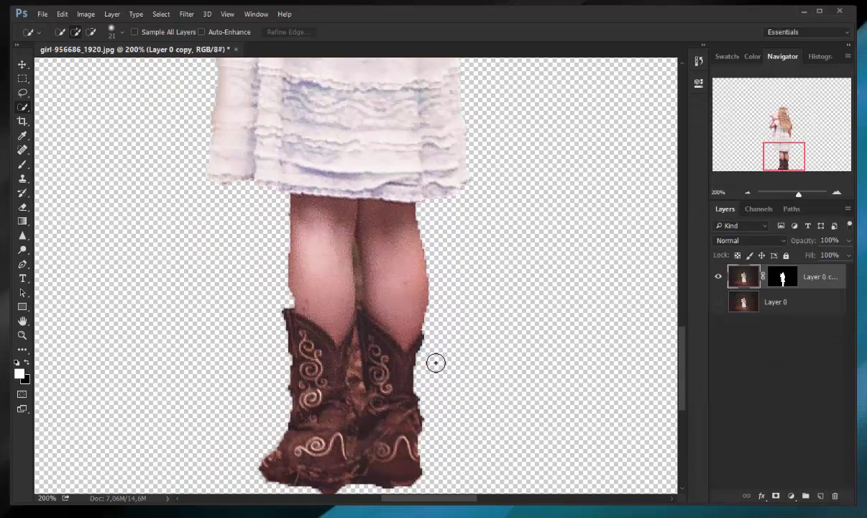
Step: On the layer mask, paint out stray pixels below the boots with a 12 px brush
click(771, 281)
key(b)
alt+right_click(475, 343)
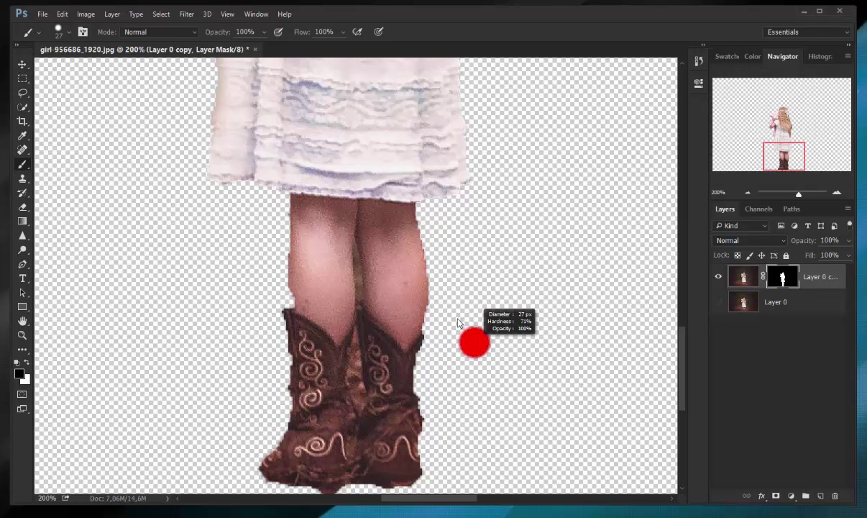
drag(457, 323, 437, 358)
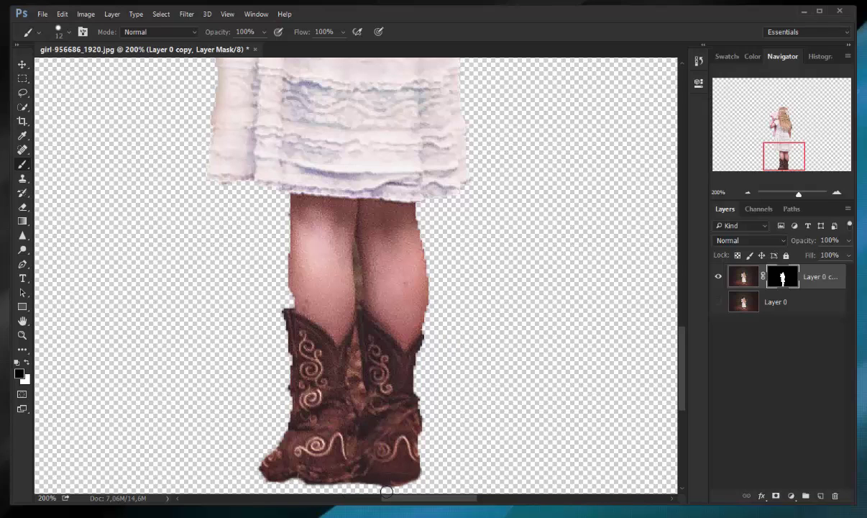
drag(386, 491, 358, 487)
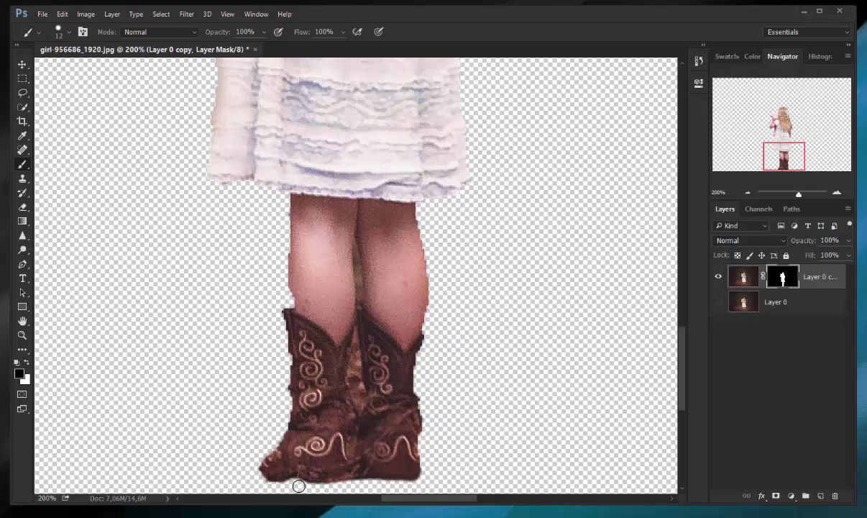
Step: With a 3 px brush, make the knee gap transparent and tidy the left knee edge
scroll(382, 355, up, 2)
ctrl+alt+right_click(368, 360)
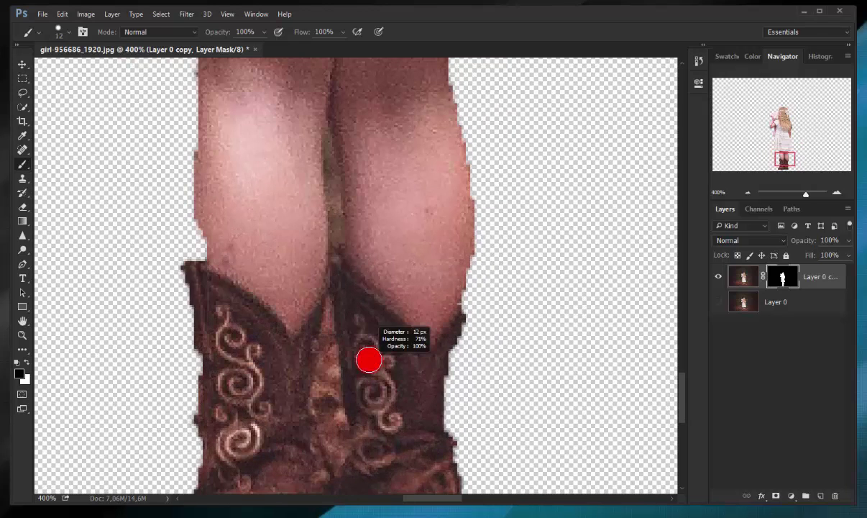
drag(329, 158, 325, 181)
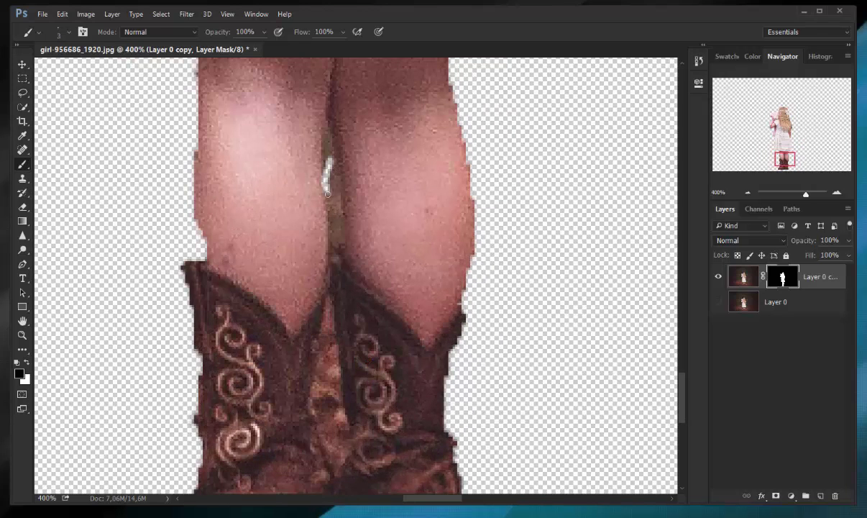
mouse_move(336, 244)
mouse_down()
mouse_move(335, 161)
mouse_move(332, 213)
mouse_up()
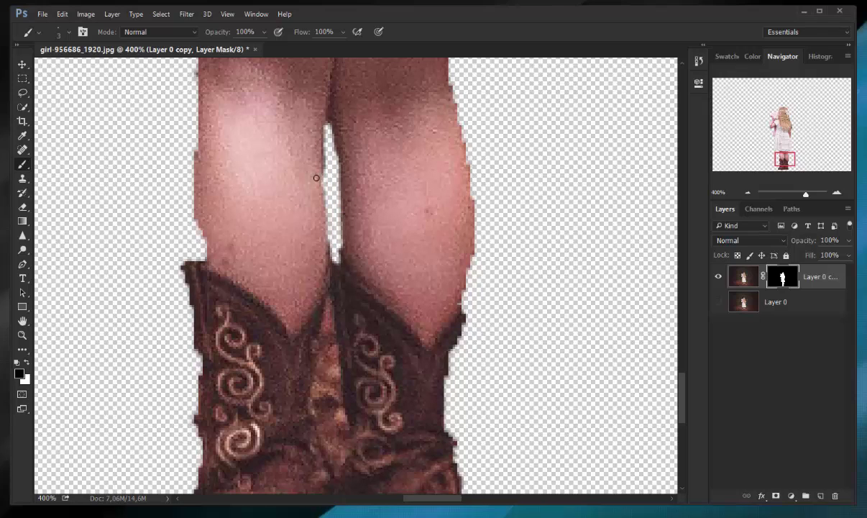
mouse_move(197, 229)
mouse_down()
mouse_move(207, 257)
mouse_move(189, 208)
mouse_up()
Step: Switch to white with a slightly larger brush and paint back along the left leg
key(x)
key(bracketright)
scroll(190, 207, up, 3)
scroll(195, 204, up, 3)
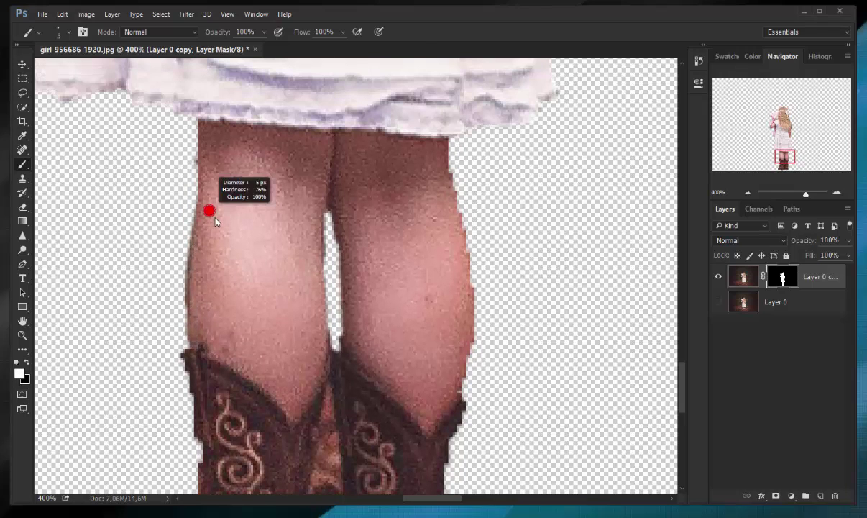
drag(188, 144, 194, 347)
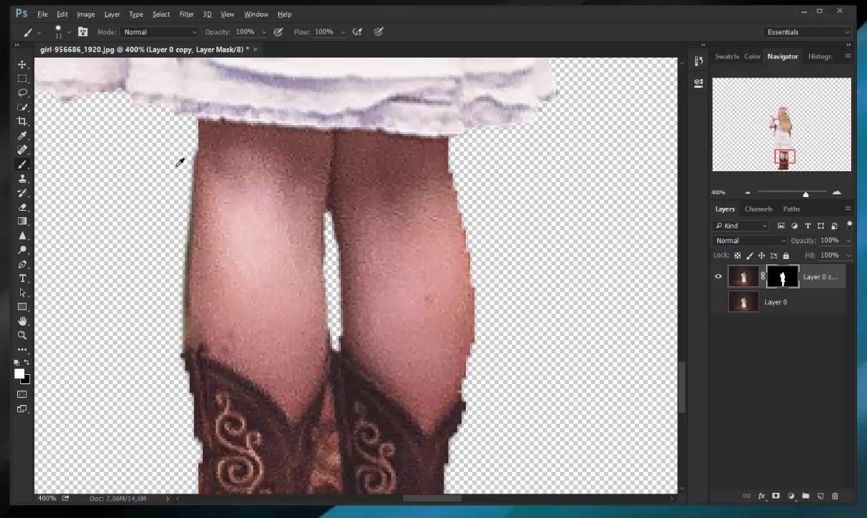
Step: With an 8 px brush, trim the left leg's edge and restore the right leg's edge
key(bracketleft)
key(bracketleft)
key(bracketleft)
key(x)
drag(183, 154, 179, 334)
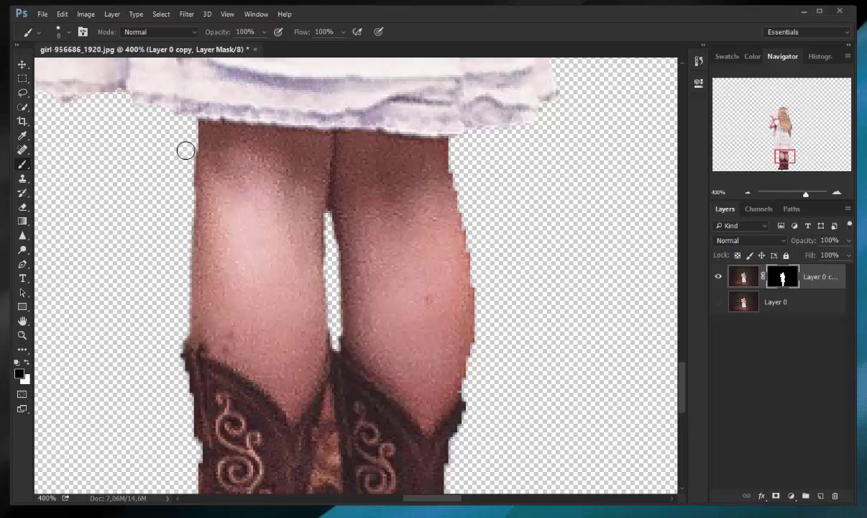
key(x)
mouse_move(461, 174)
mouse_down()
mouse_move(474, 295)
mouse_move(464, 442)
mouse_up()
key(x)
Step: Mask out the right boot's protruding edge, the gap between the boots and the left sole
scroll(515, 358, down, 3)
scroll(475, 293, down, 2)
mouse_move(475, 293)
mouse_down()
mouse_move(461, 274)
mouse_move(467, 350)
mouse_move(461, 280)
mouse_move(481, 231)
mouse_up()
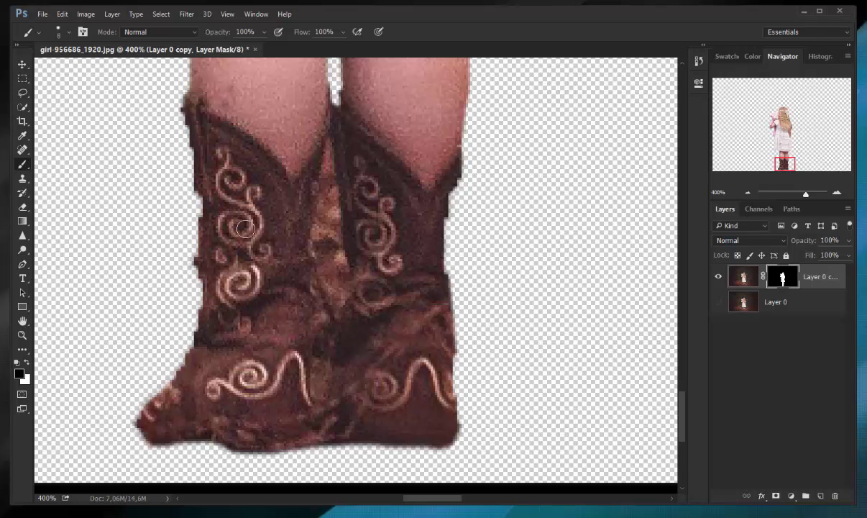
drag(329, 184, 328, 235)
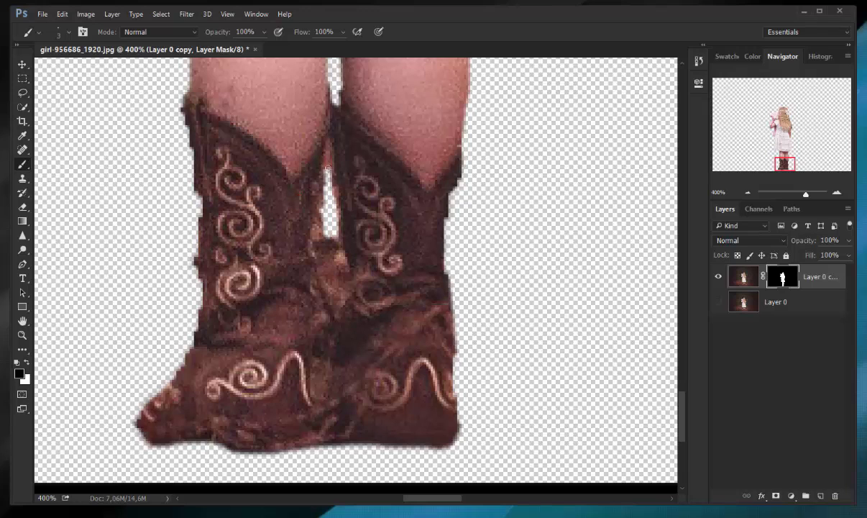
drag(329, 148, 330, 193)
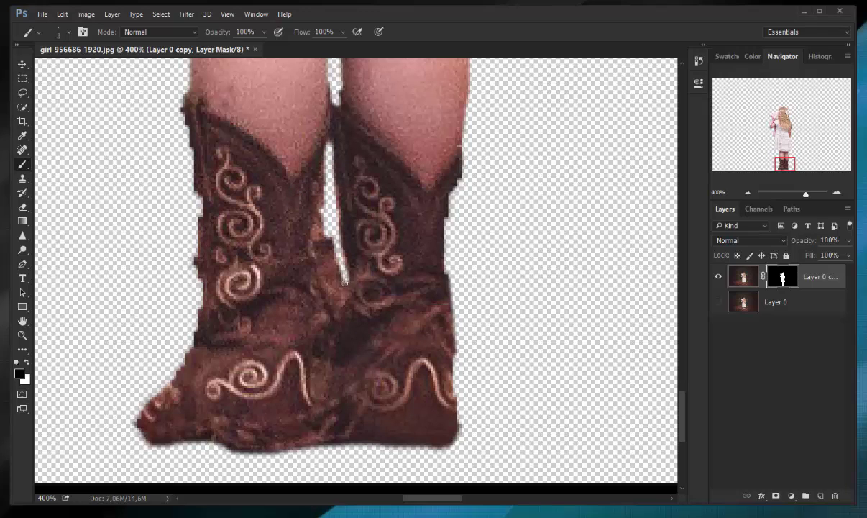
mouse_move(327, 308)
mouse_down()
mouse_move(316, 214)
mouse_move(320, 296)
mouse_move(323, 284)
mouse_move(340, 361)
mouse_up()
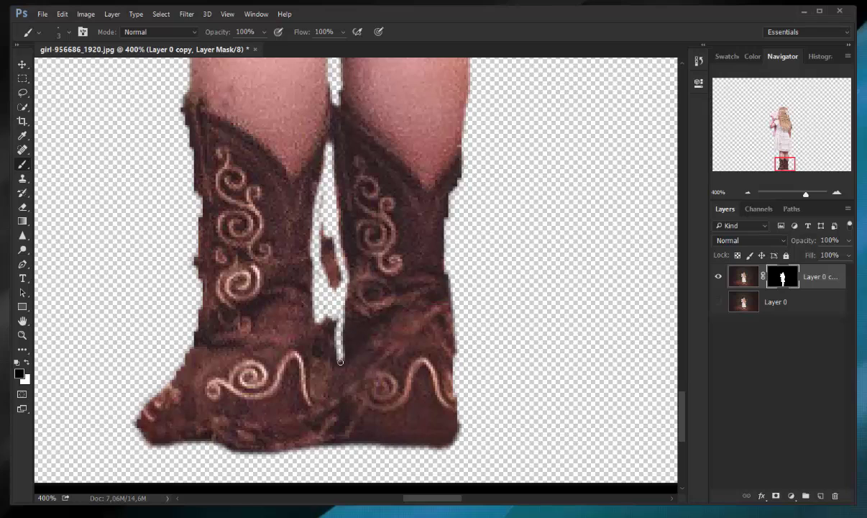
mouse_move(308, 436)
mouse_down()
mouse_move(208, 439)
mouse_move(272, 451)
mouse_up()
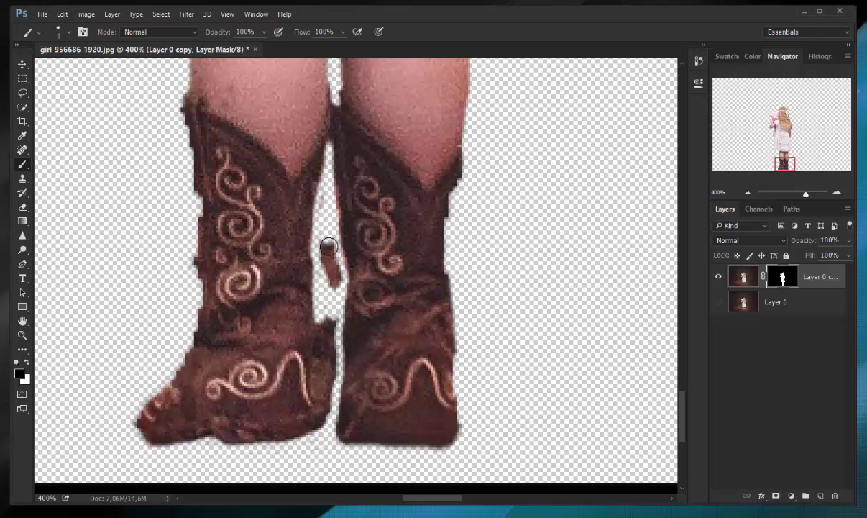
mouse_move(316, 215)
mouse_down()
mouse_move(335, 257)
mouse_move(324, 209)
mouse_move(321, 248)
mouse_up()
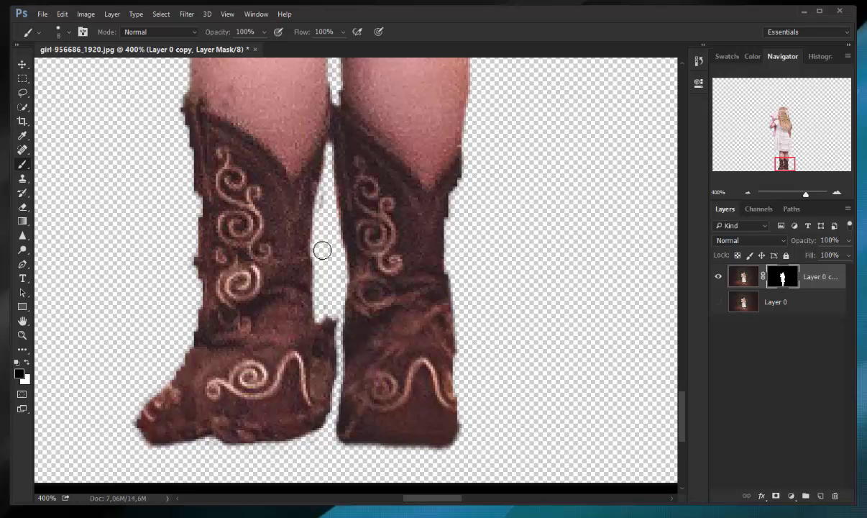
Step: Restore the left boot's outer edge and hide the remaining strip between the boots
key(x)
drag(195, 180, 211, 291)
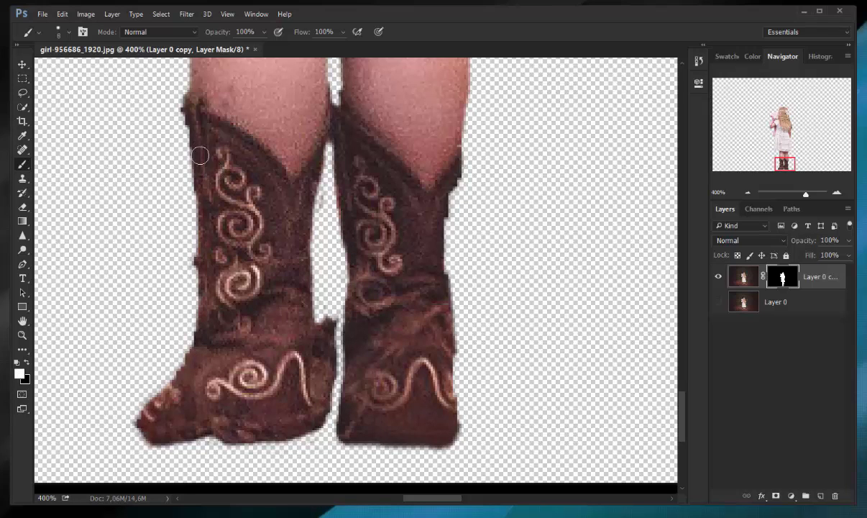
mouse_move(214, 171)
mouse_down()
mouse_move(190, 116)
mouse_move(206, 265)
mouse_up()
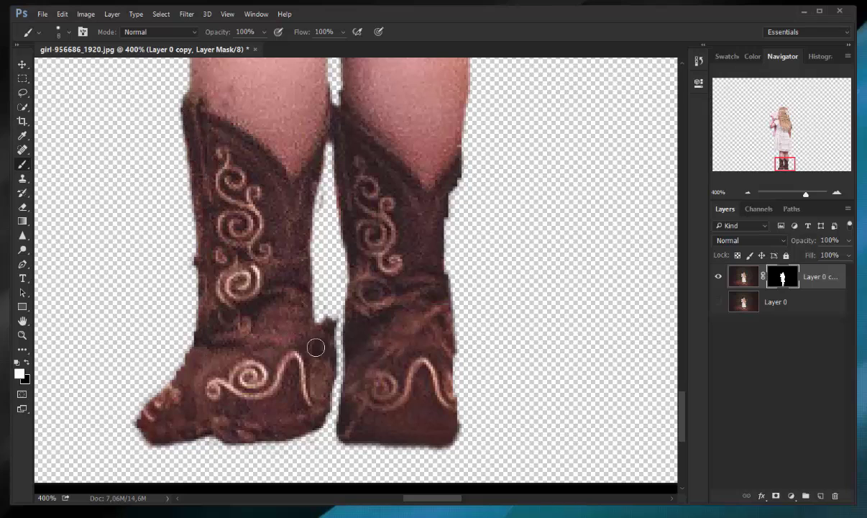
mouse_move(316, 348)
mouse_down()
mouse_move(313, 287)
mouse_move(307, 459)
mouse_up()
key(x)
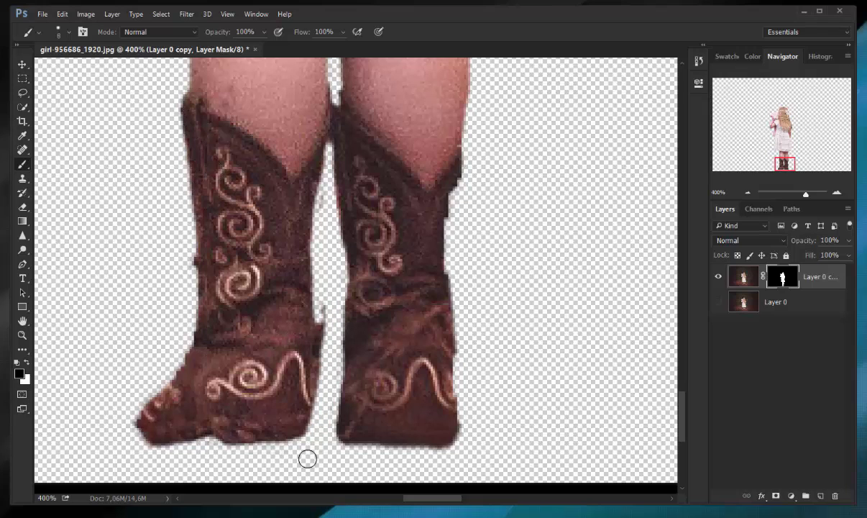
mouse_move(312, 284)
mouse_down()
mouse_move(309, 425)
mouse_move(284, 388)
mouse_move(301, 364)
mouse_up()
key(x)
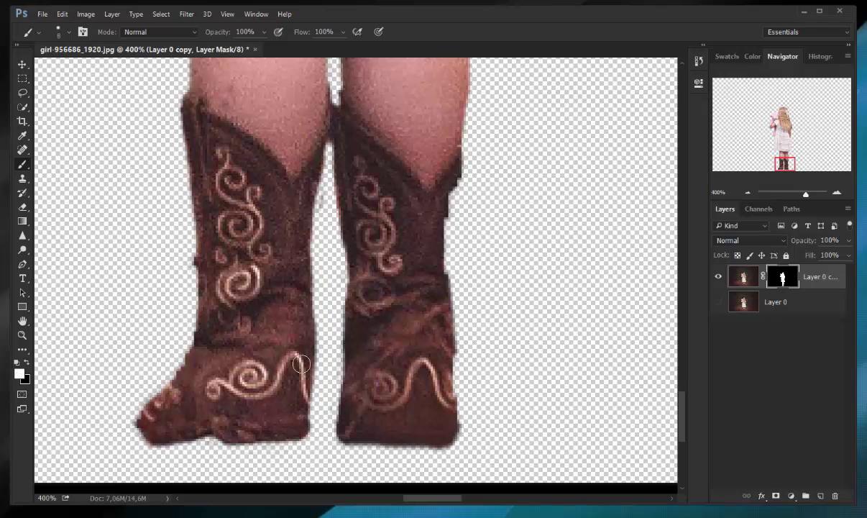
Step: Clean the right boot's light outer fringe and tidy its lower edge
drag(291, 215, 331, 182)
key(x)
mouse_move(450, 207)
mouse_down()
mouse_move(454, 268)
mouse_move(446, 230)
mouse_up()
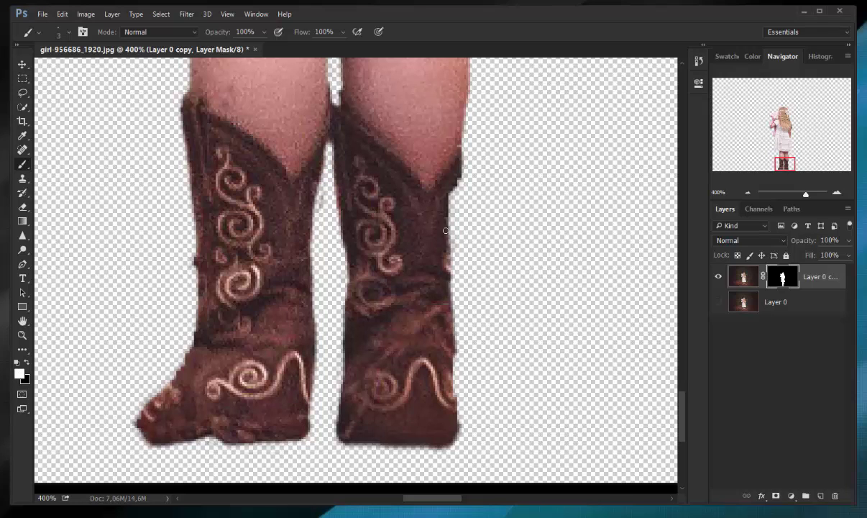
drag(446, 199, 455, 332)
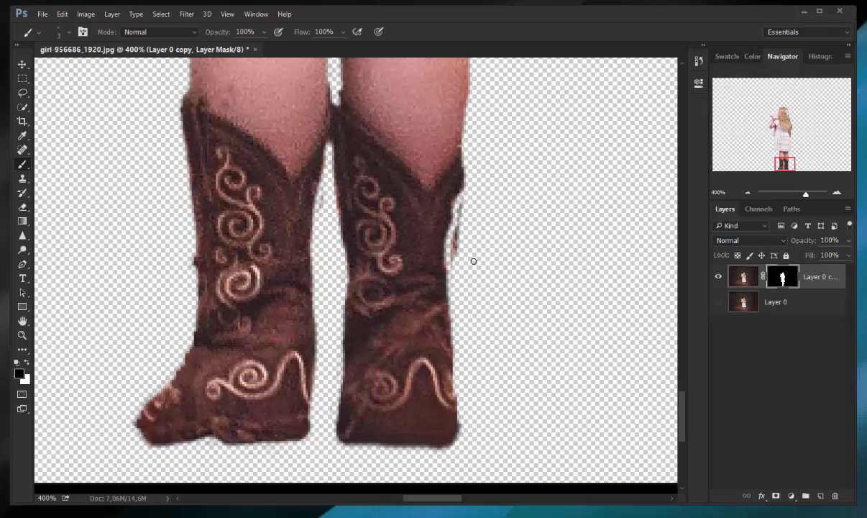
drag(454, 253, 459, 217)
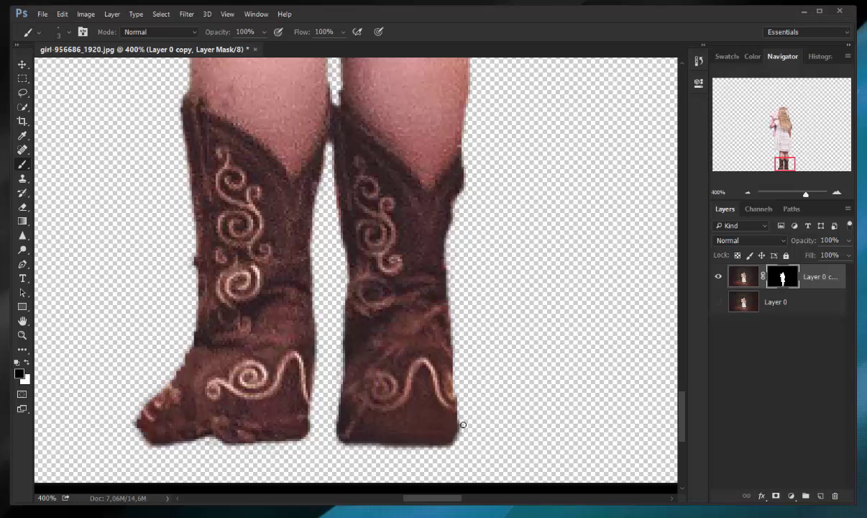
drag(416, 452, 322, 426)
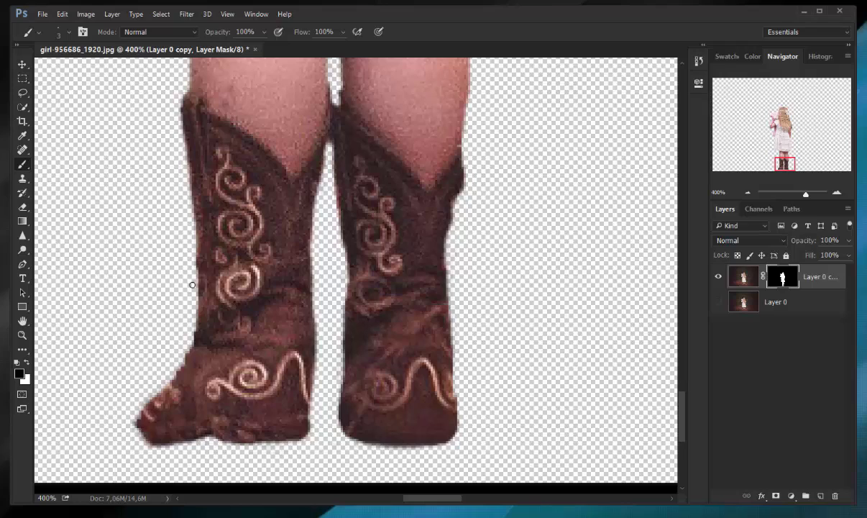
Step: Open Sea Background Kopie.jpg unlocked as Layer 0, then open Unbenannt.JPG
scroll(192, 285, up, 3)
scroll(192, 285, up, 3)
scroll(252, 274, down, 5)
scroll(312, 258, up, 6)
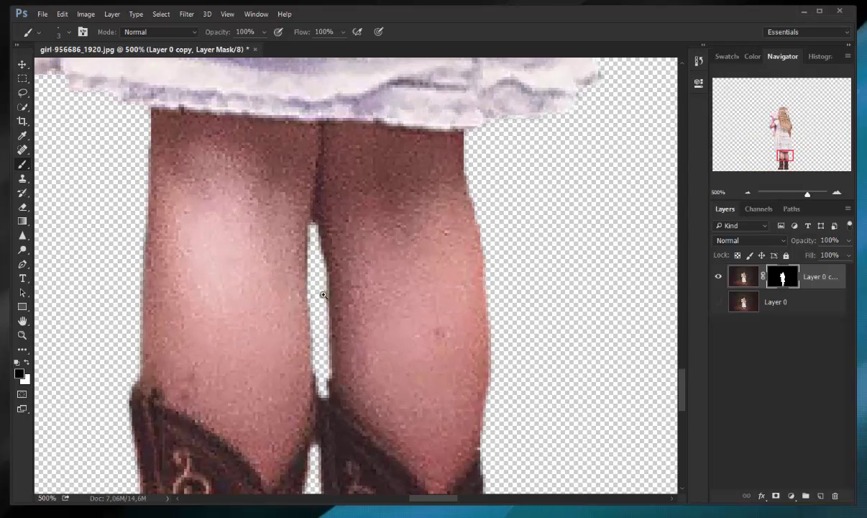
scroll(323, 295, down, 3)
scroll(331, 280, down, 3)
scroll(365, 248, up, 1)
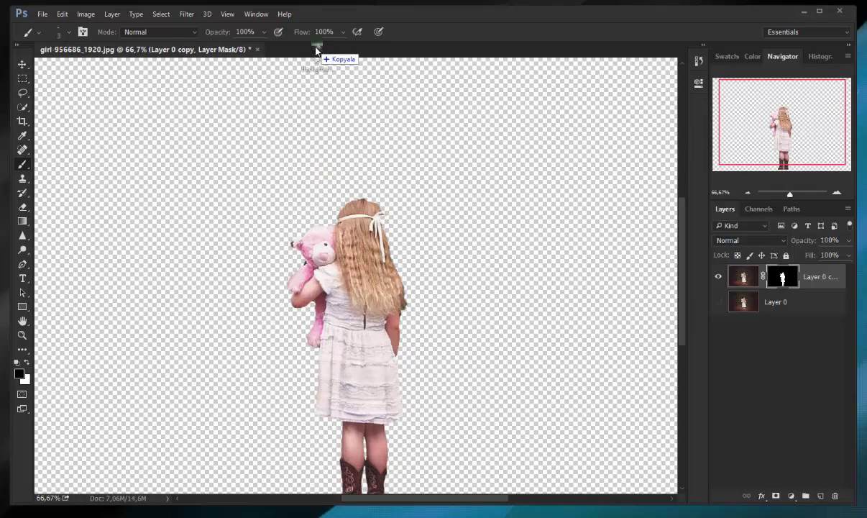
drag(539, 170, 316, 54)
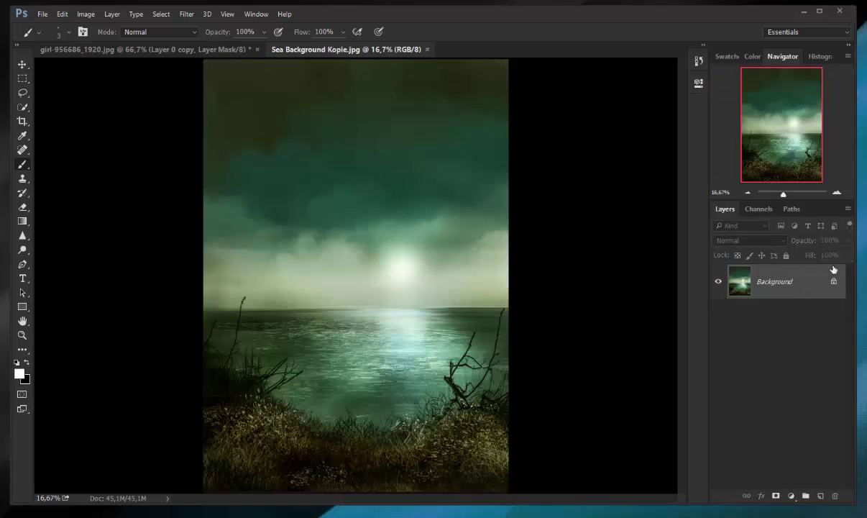
click(834, 281)
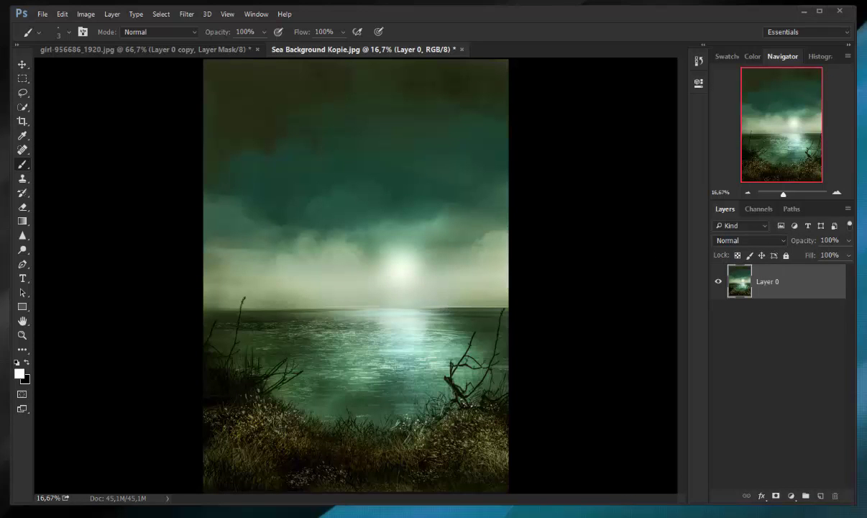
drag(538, 170, 486, 49)
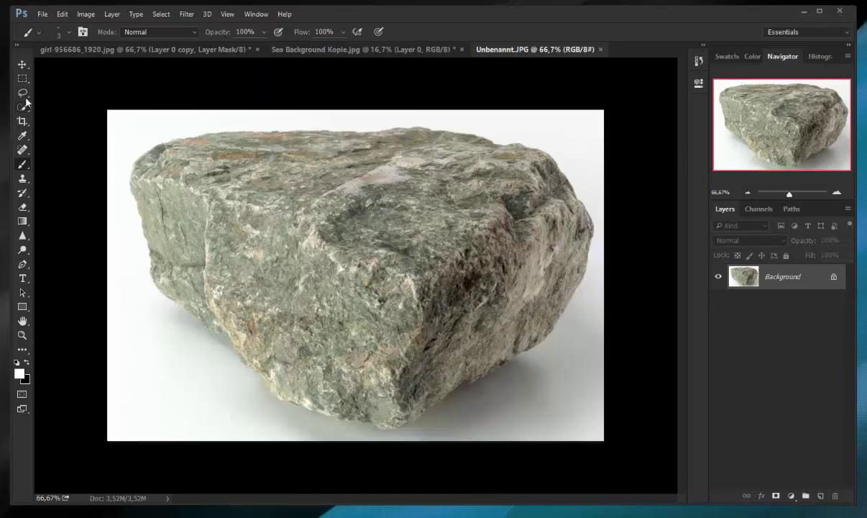
Step: Quick-select the rock and copy it to its own layer, hiding the original photo
click(22, 107)
mouse_move(141, 154)
mouse_down()
mouse_move(521, 305)
mouse_move(280, 297)
mouse_up()
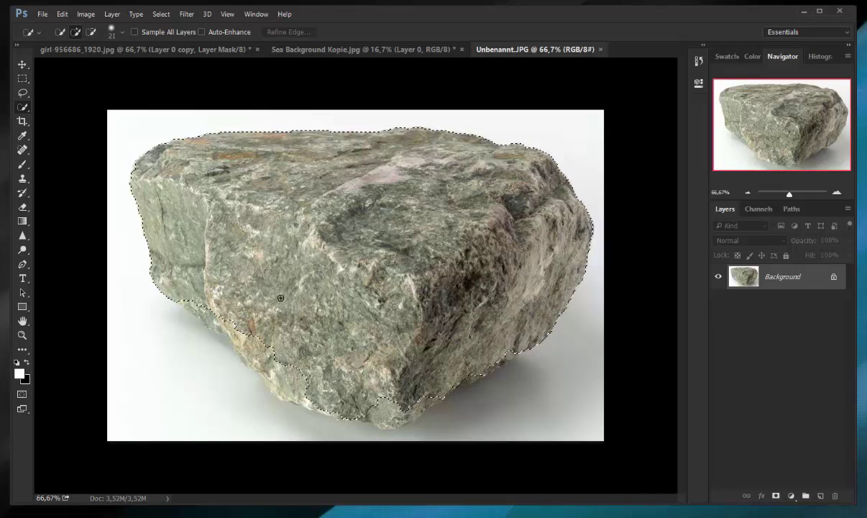
drag(281, 297, 468, 349)
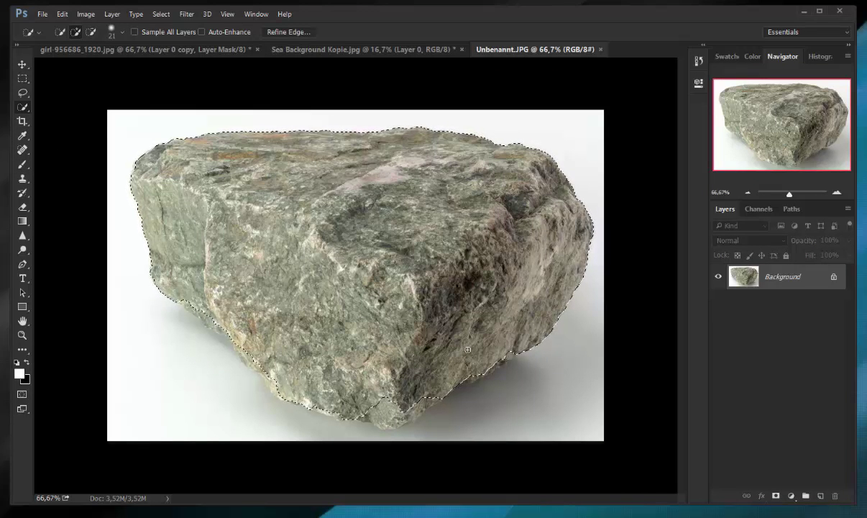
double_click(726, 288)
right_click(332, 265)
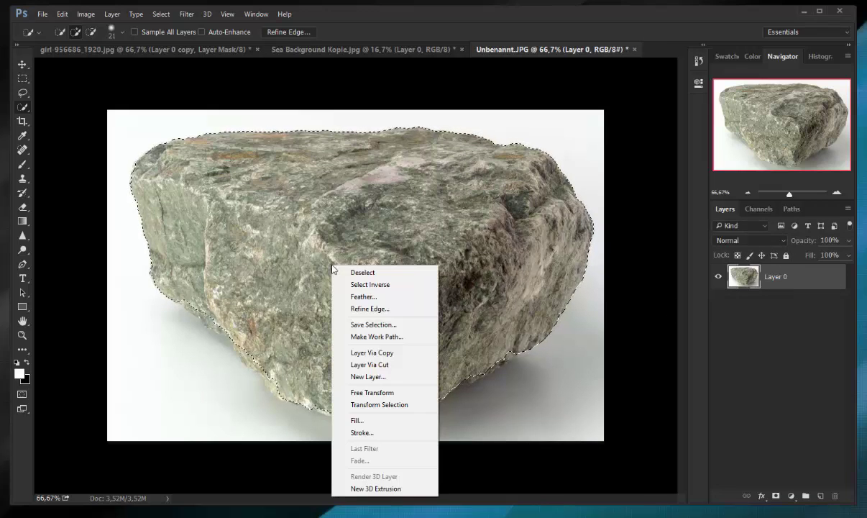
click(369, 355)
click(719, 302)
Step: Move the rock into the sea scene and enlarge it onto the grassy shore
click(26, 66)
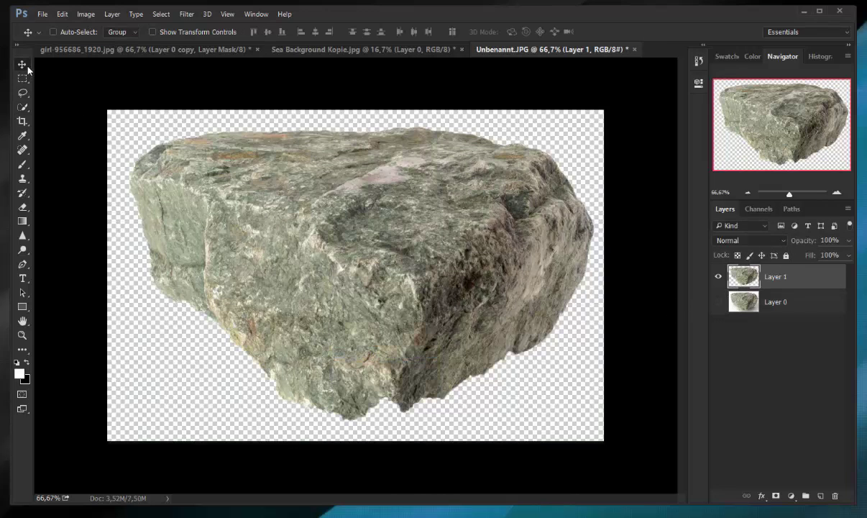
drag(369, 226, 401, 453)
key(ctrl+t)
mouse_move(456, 403)
mouse_down()
mouse_move(473, 390)
mouse_move(392, 397)
mouse_up()
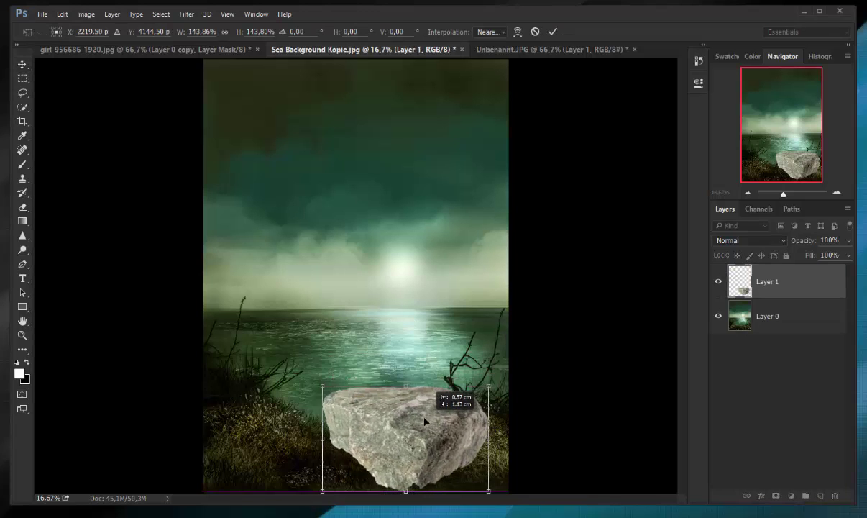
click(553, 32)
Step: Add a layer mask to the rock and brush out its base into the grass
click(775, 496)
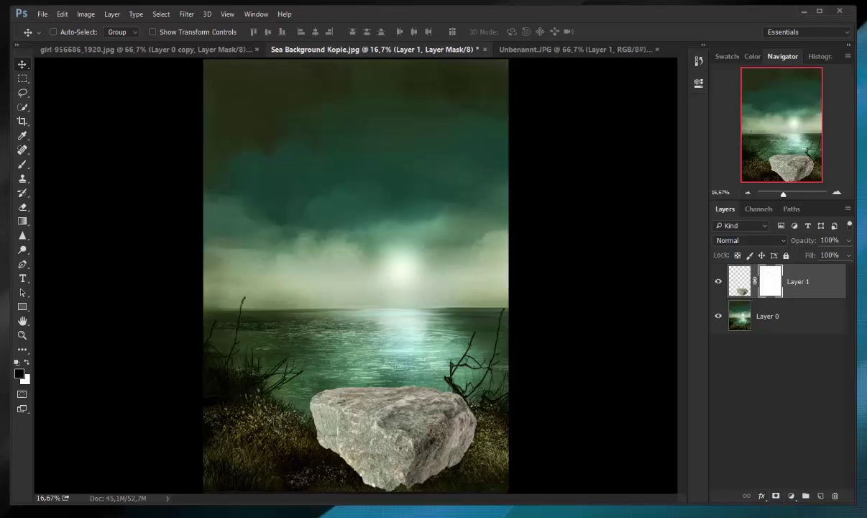
click(23, 164)
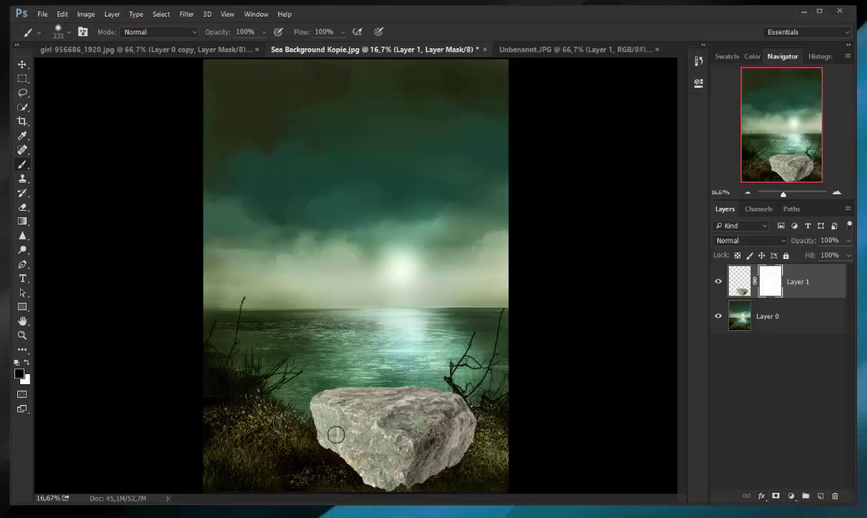
mouse_move(320, 455)
mouse_down()
mouse_move(381, 495)
mouse_move(406, 486)
mouse_move(428, 442)
mouse_move(367, 470)
mouse_move(313, 450)
mouse_move(427, 469)
mouse_move(371, 453)
mouse_move(406, 457)
mouse_move(435, 421)
mouse_move(378, 453)
mouse_move(286, 427)
mouse_up()
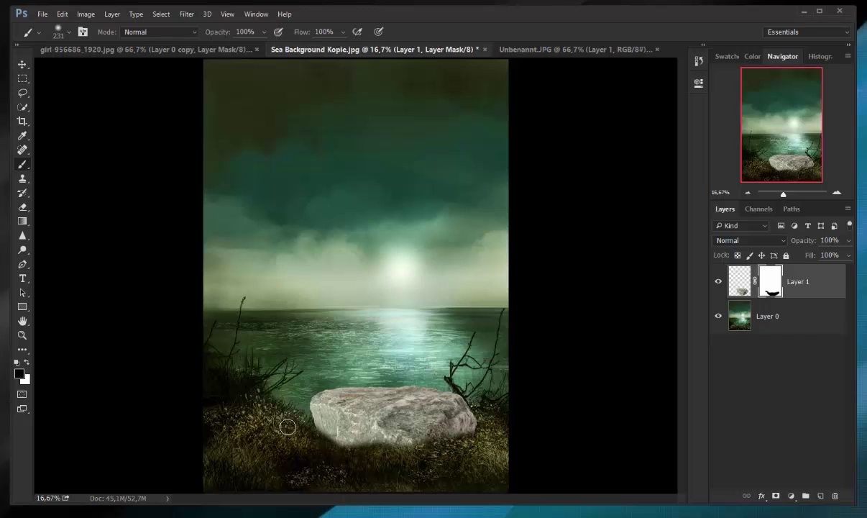
click(740, 282)
key(x)
click(86, 13)
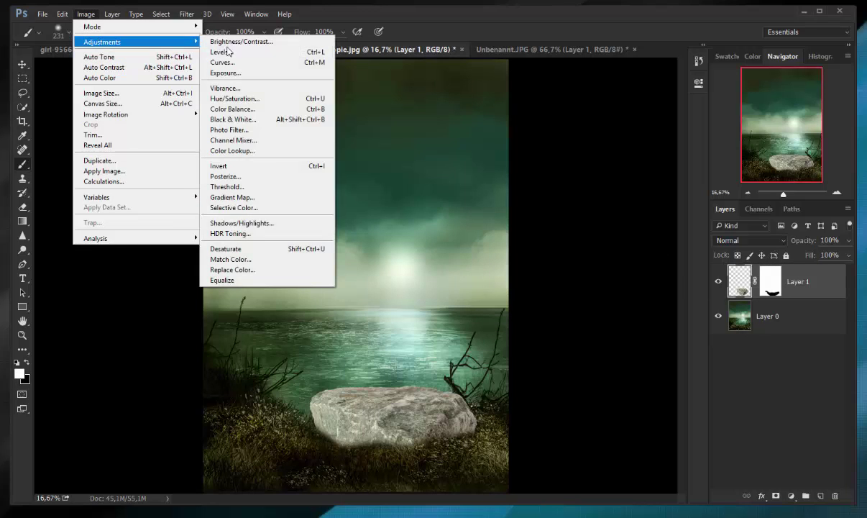
Step: Apply Match Color to the rock from Sea Background Kopie.jpg, Layer 0, with Fade 48
click(230, 259)
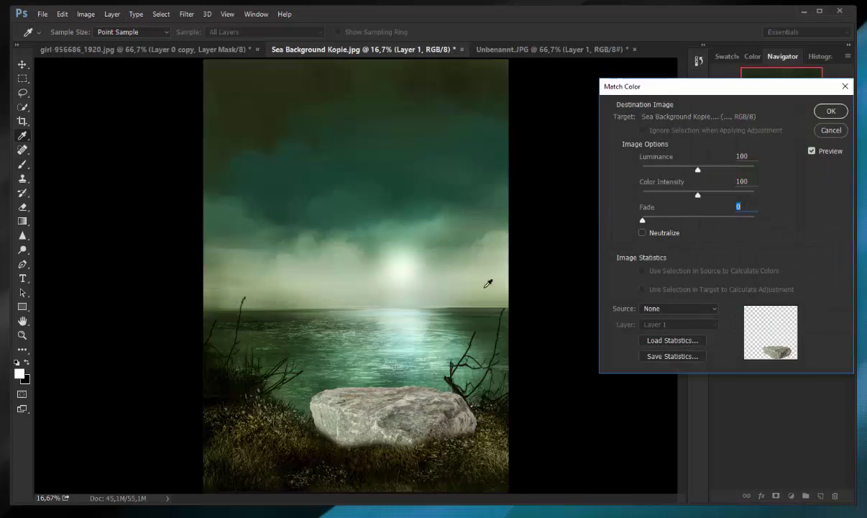
click(714, 309)
click(662, 316)
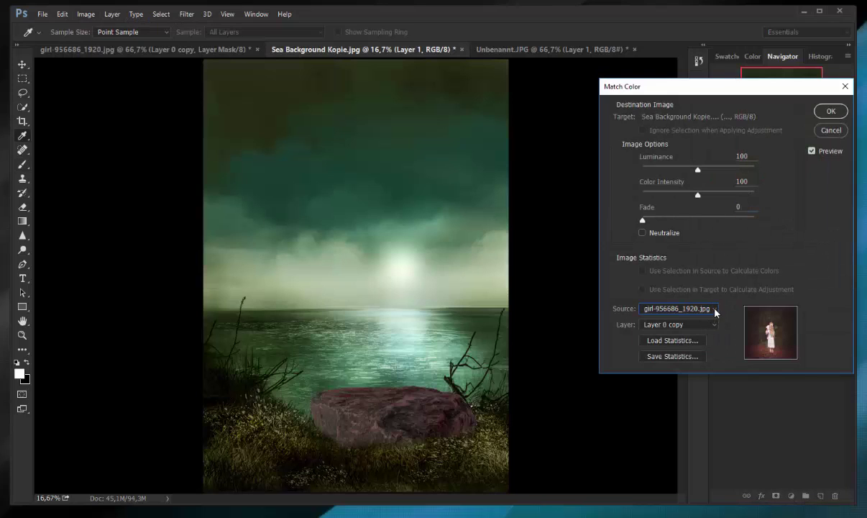
click(712, 308)
click(708, 335)
click(712, 308)
click(668, 309)
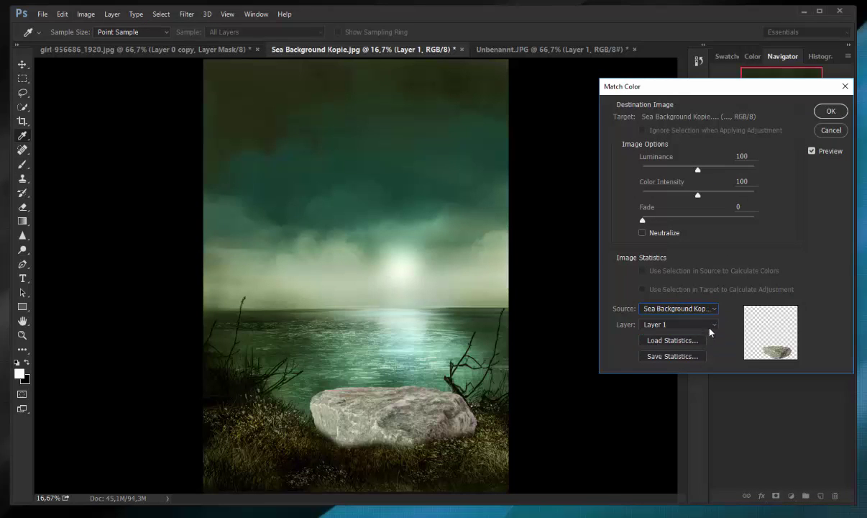
click(678, 325)
click(706, 356)
click(661, 219)
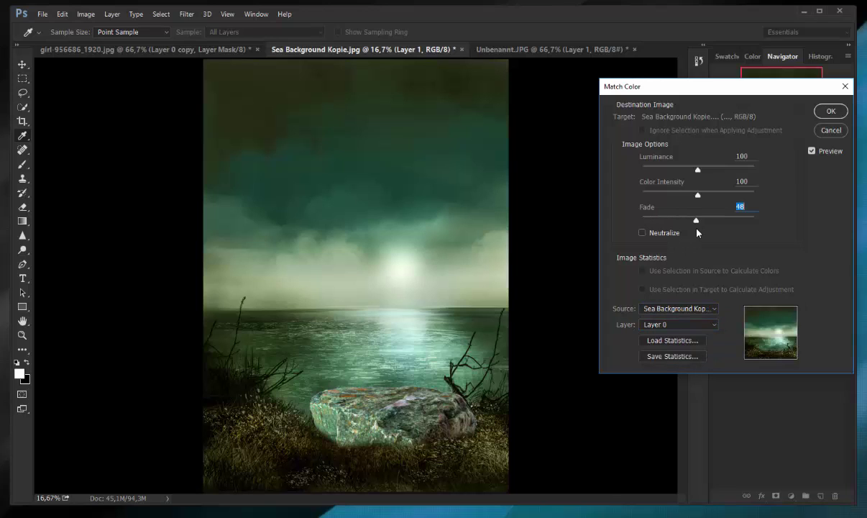
click(830, 111)
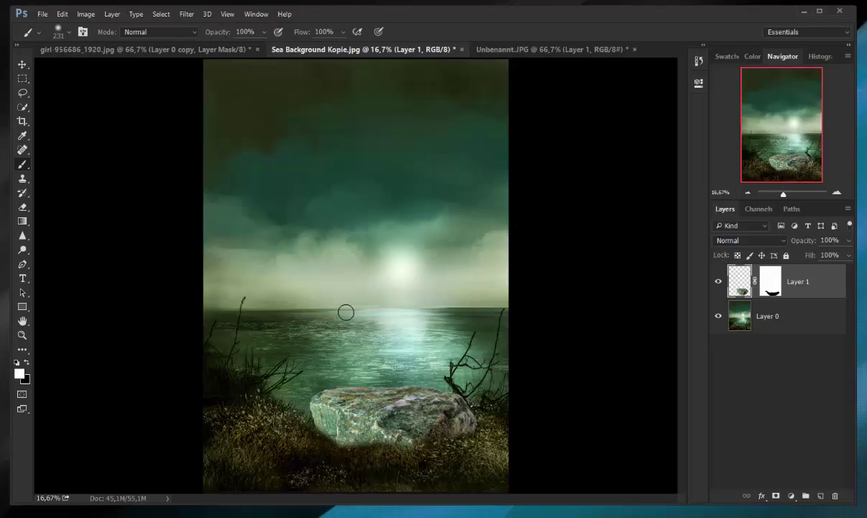
Step: Bring the cut-out girl into the sea scene, scale her to 208.85% and stand her on the rock
click(144, 49)
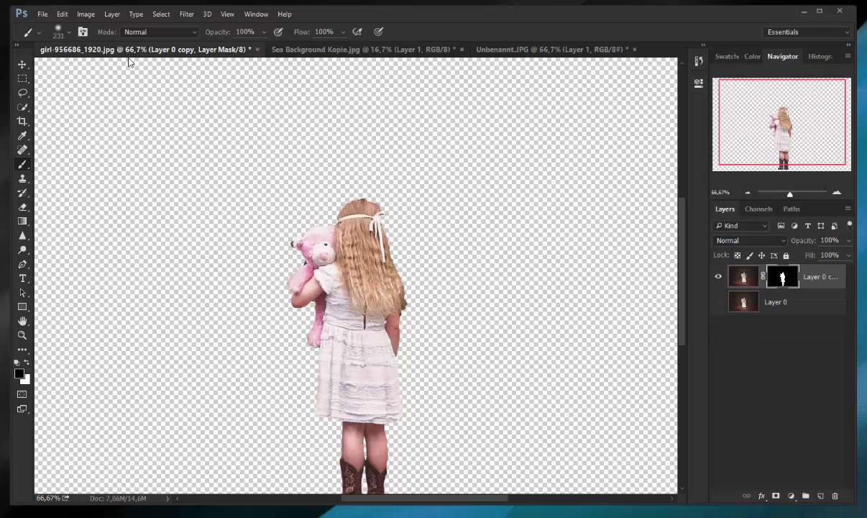
click(23, 65)
mouse_move(331, 291)
mouse_down()
mouse_move(393, 149)
mouse_move(355, 303)
mouse_move(397, 362)
mouse_up()
key(ctrl+t)
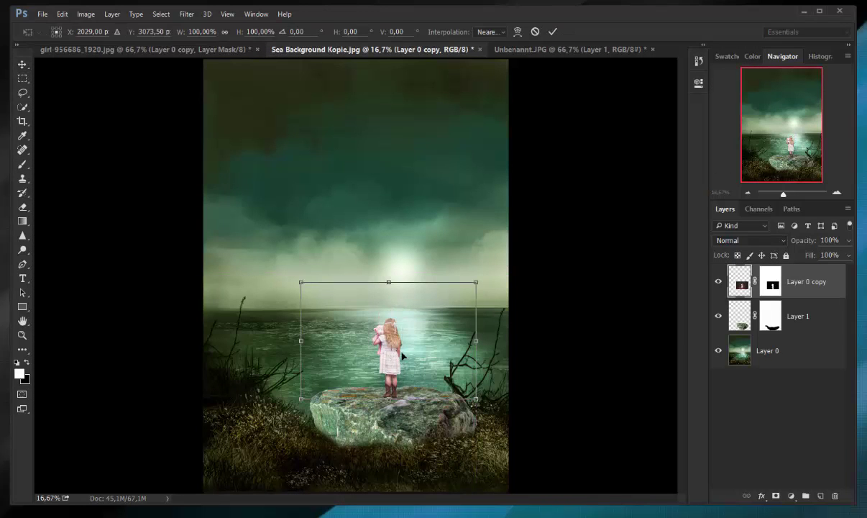
drag(479, 278, 667, 144)
drag(544, 299, 439, 312)
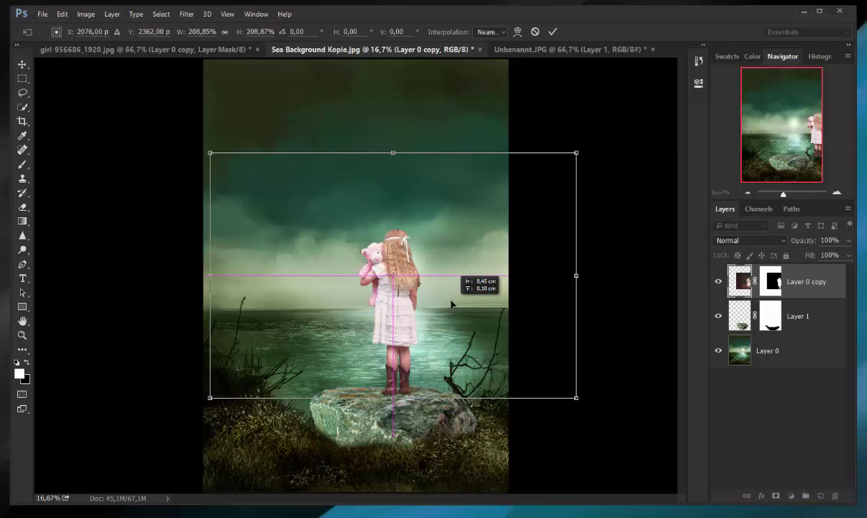
drag(390, 323, 421, 327)
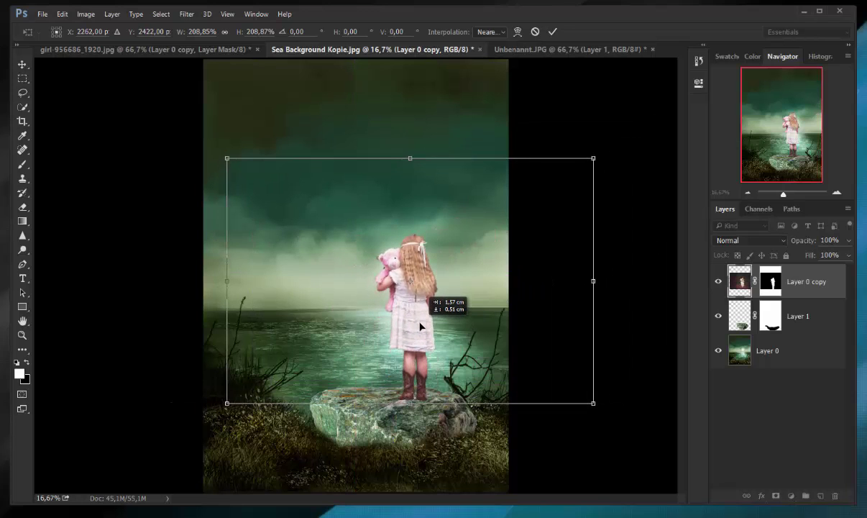
click(552, 32)
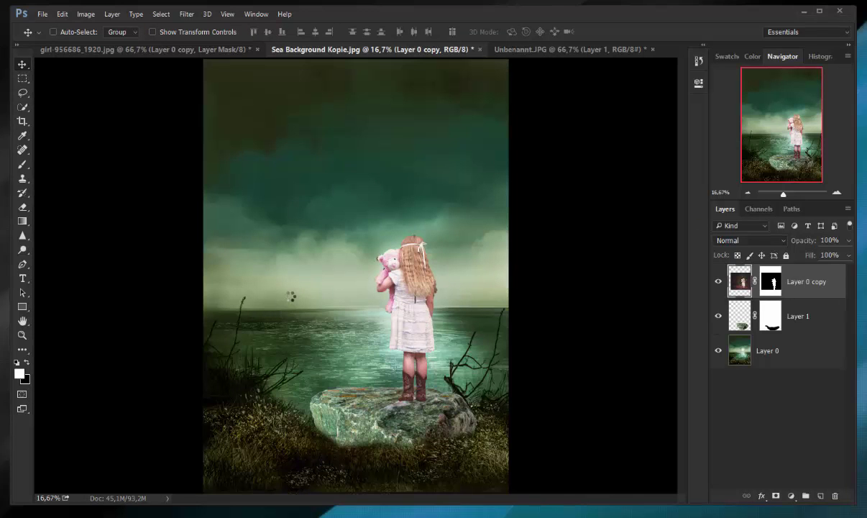
Step: Size the placed tree to fill the left edge, then rasterize its layer
drag(389, 291, 253, 271)
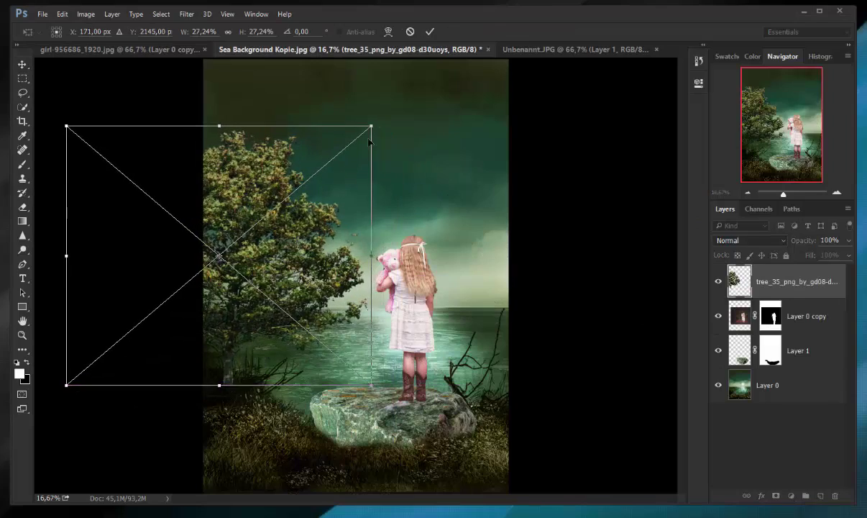
mouse_move(372, 127)
mouse_down()
mouse_move(355, 95)
mouse_move(364, 128)
mouse_up()
drag(281, 198, 266, 204)
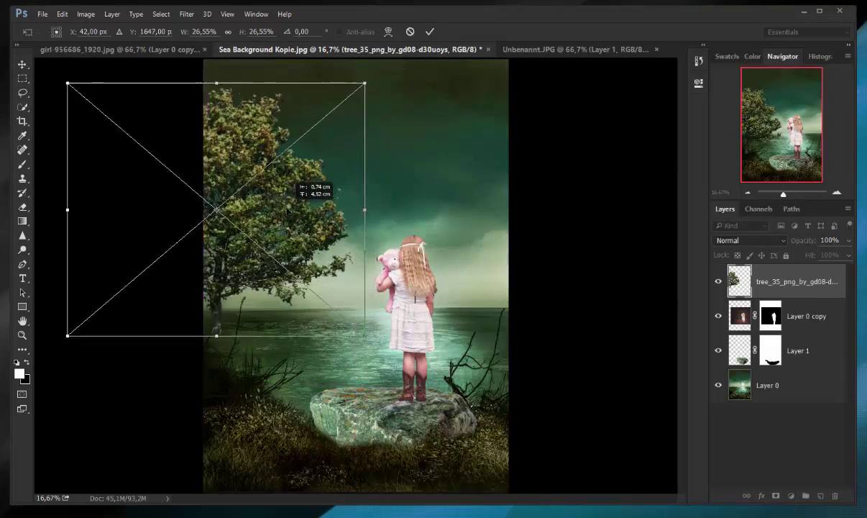
drag(351, 138, 401, 70)
drag(335, 227, 317, 230)
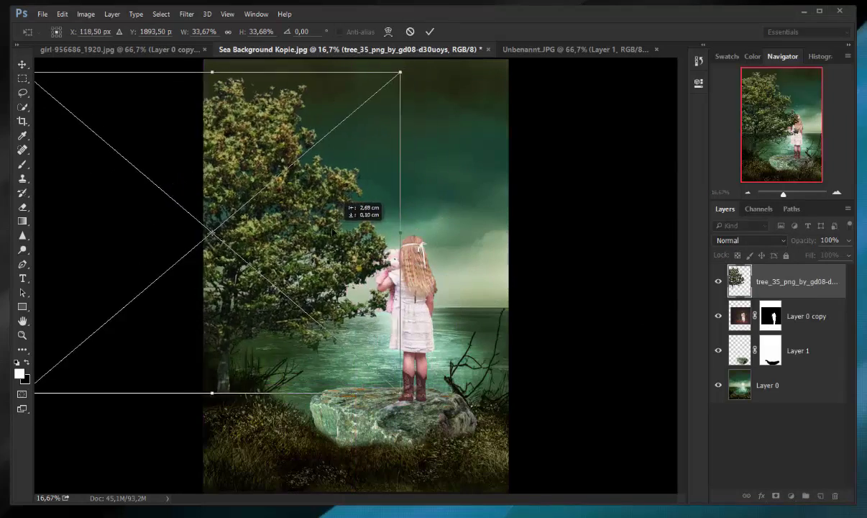
drag(383, 72, 350, 96)
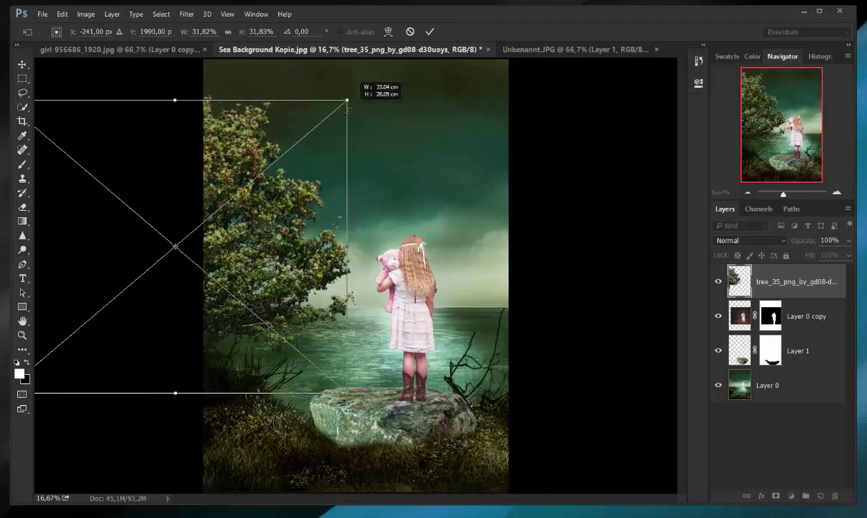
drag(282, 210, 302, 243)
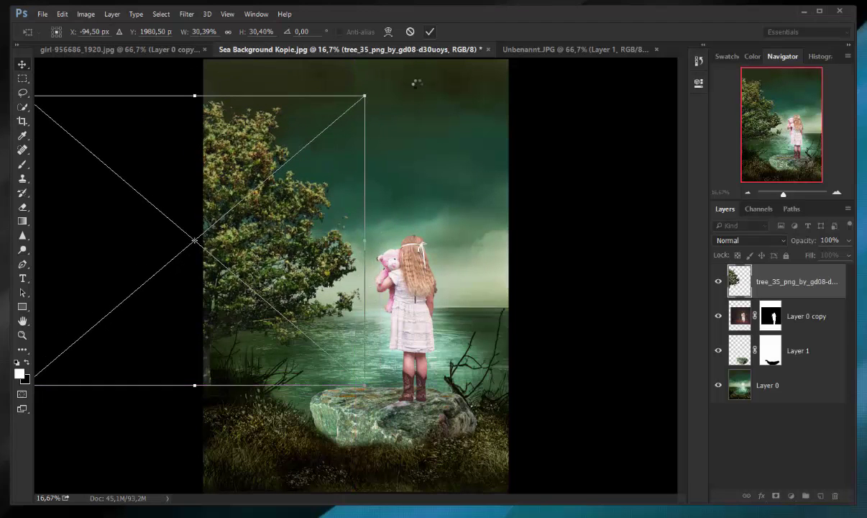
key(Return)
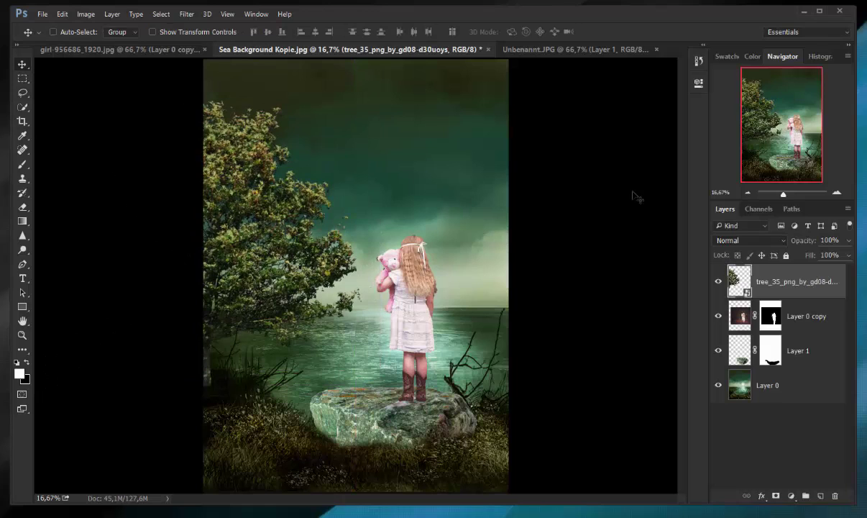
right_click(780, 281)
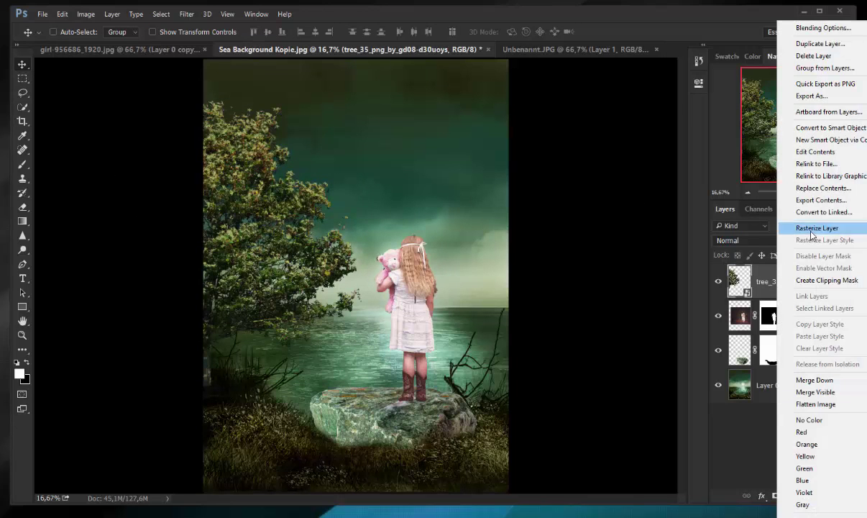
click(812, 227)
Step: Open Match Color for the girl's layer and try the girl, sea and rock layers as sources
click(747, 325)
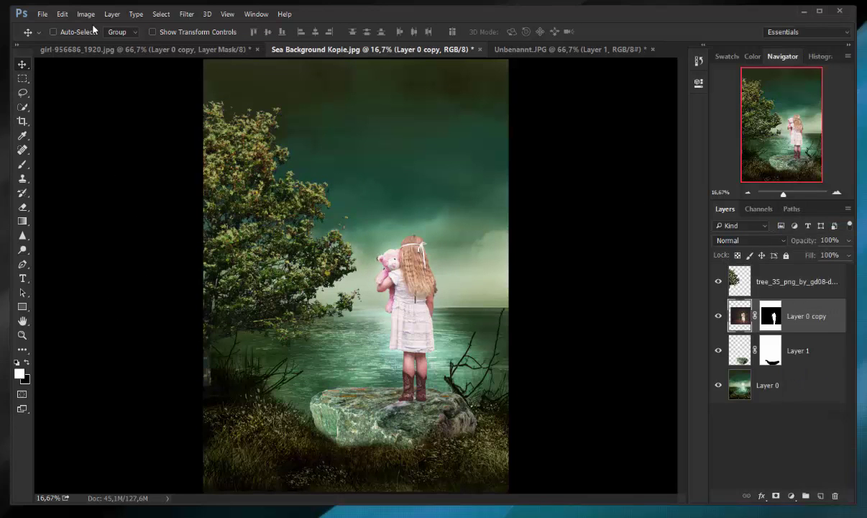
click(86, 13)
click(230, 259)
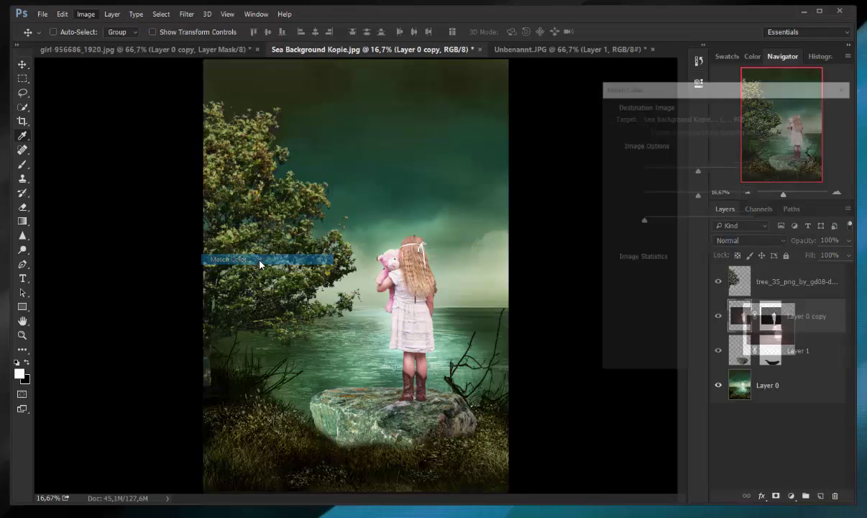
click(716, 313)
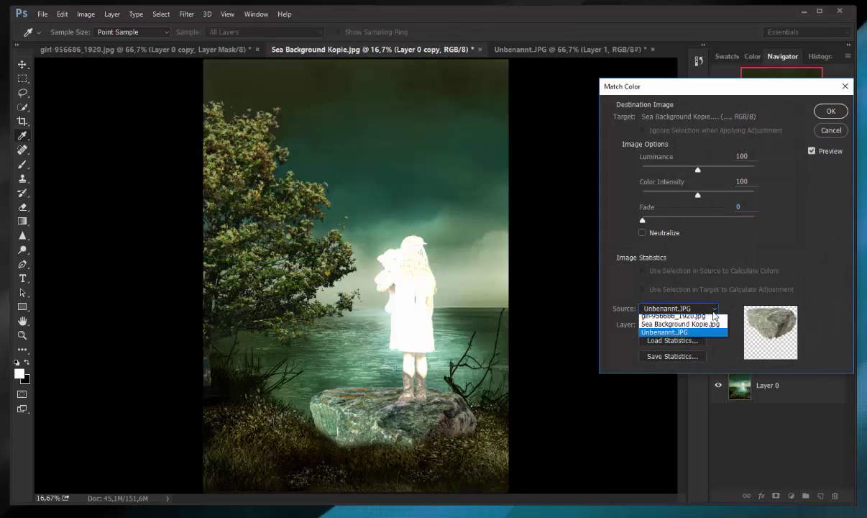
click(710, 321)
click(712, 311)
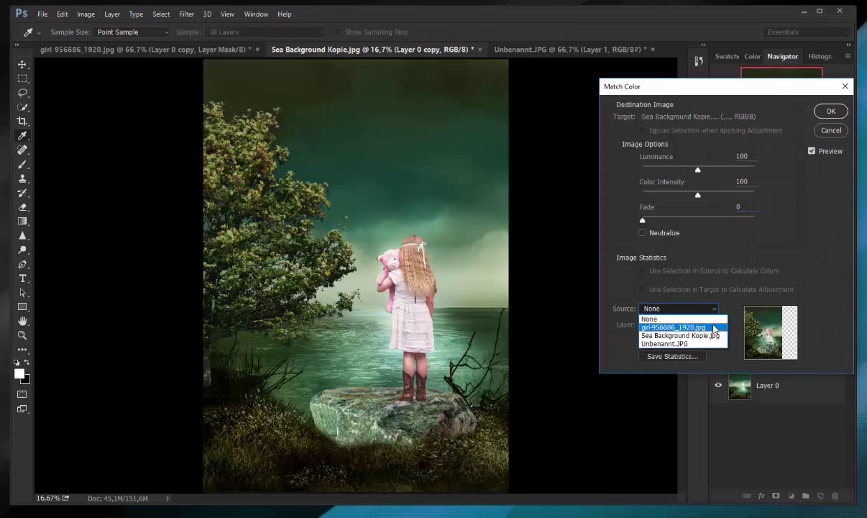
click(714, 313)
click(712, 309)
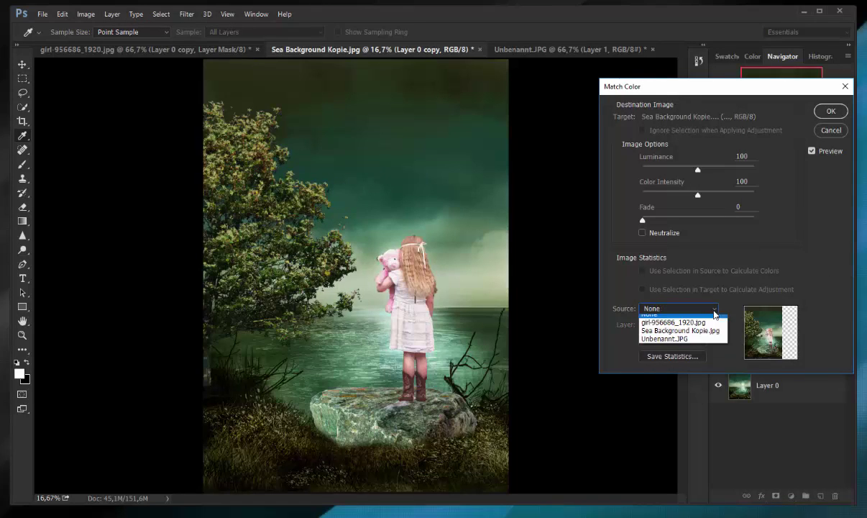
click(710, 335)
click(712, 324)
click(690, 368)
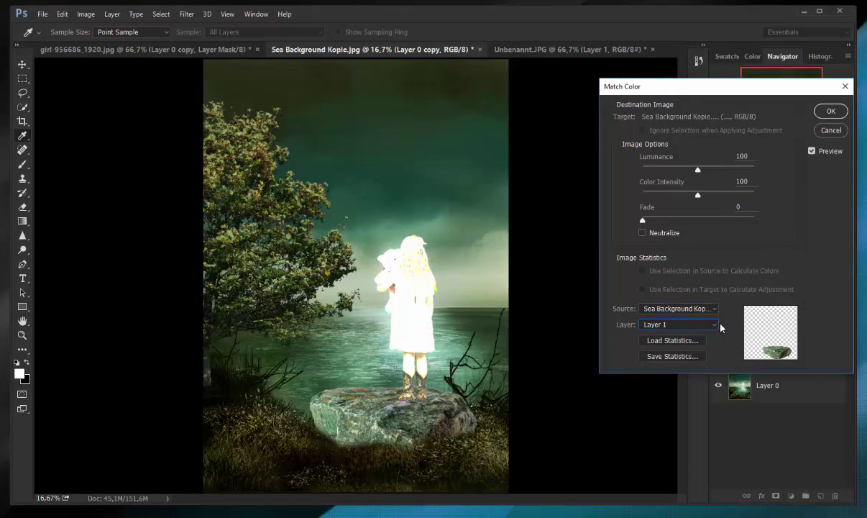
click(712, 324)
click(704, 375)
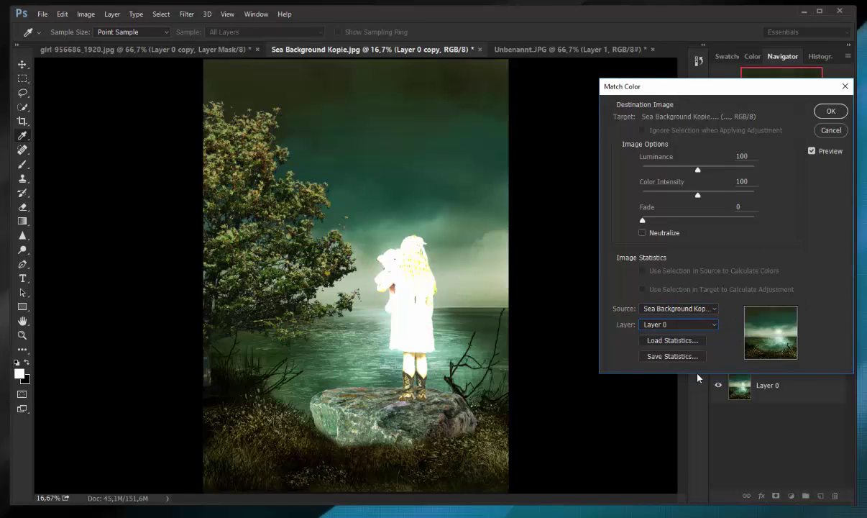
Step: Set Unbenannt.JPG as the Match Color source, fade it to 89, and apply
click(708, 312)
click(712, 309)
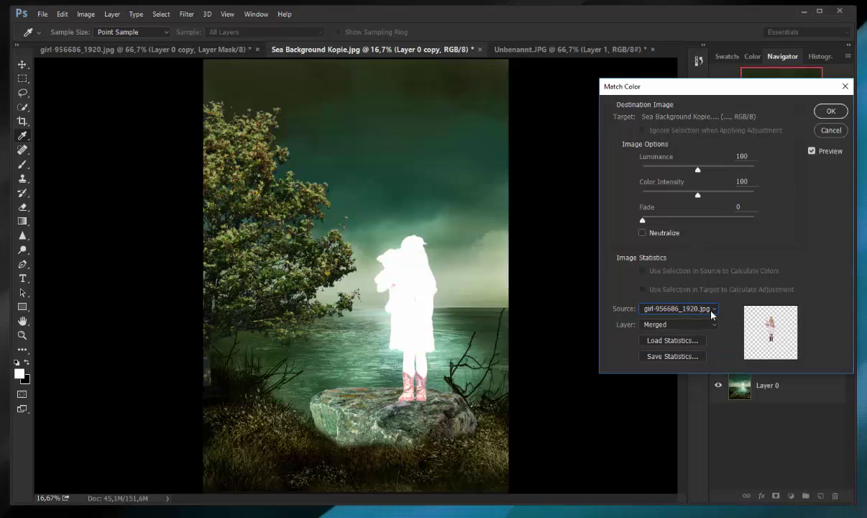
click(711, 315)
click(658, 333)
click(672, 309)
click(661, 343)
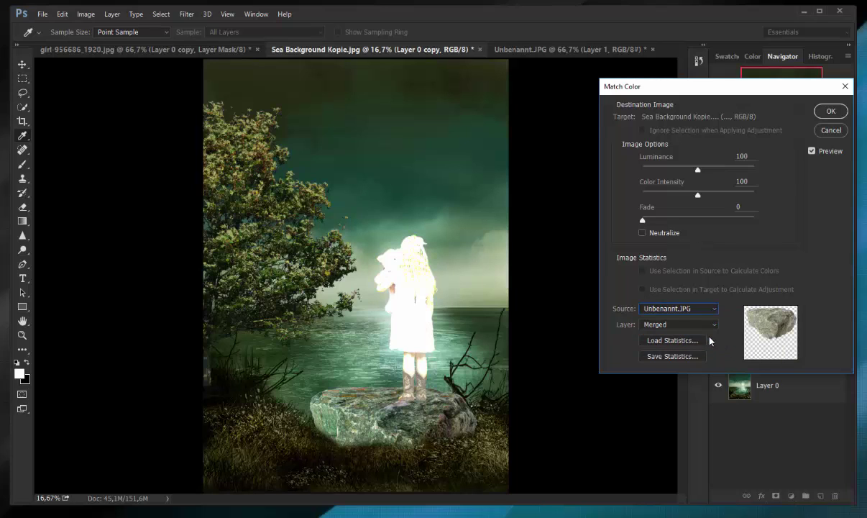
drag(644, 221, 688, 220)
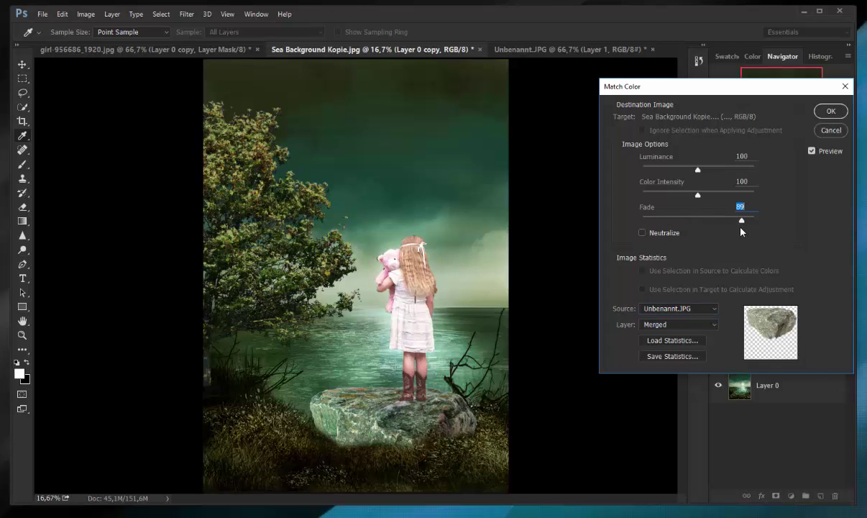
click(830, 111)
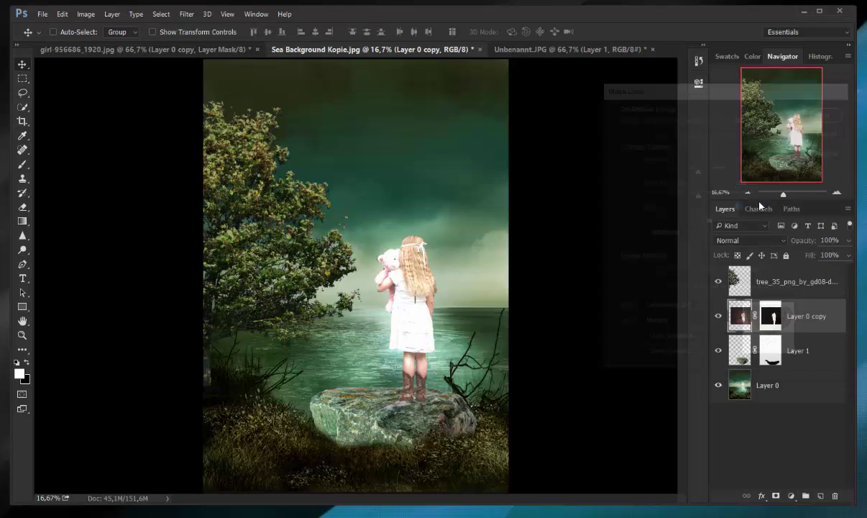
Step: Add a Curves layer clipped to Layer 0 copy with the midpoint pulled down to darken her
click(792, 496)
click(798, 304)
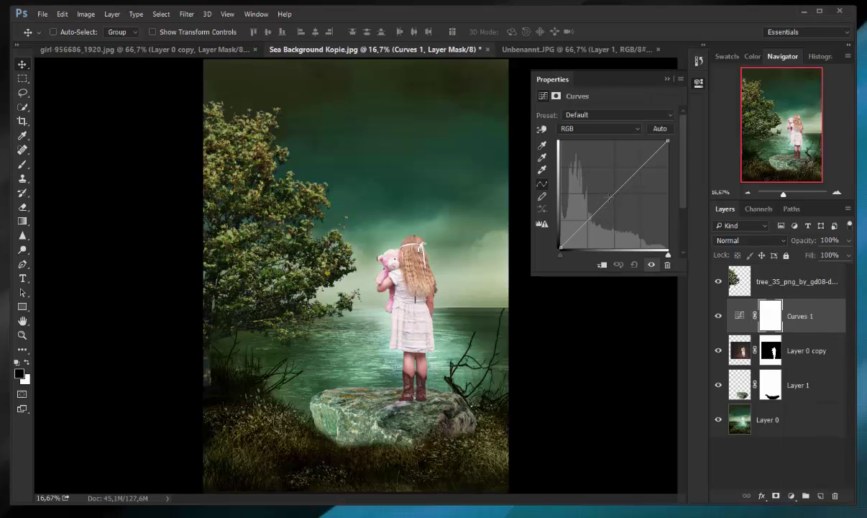
click(602, 265)
drag(623, 186, 628, 204)
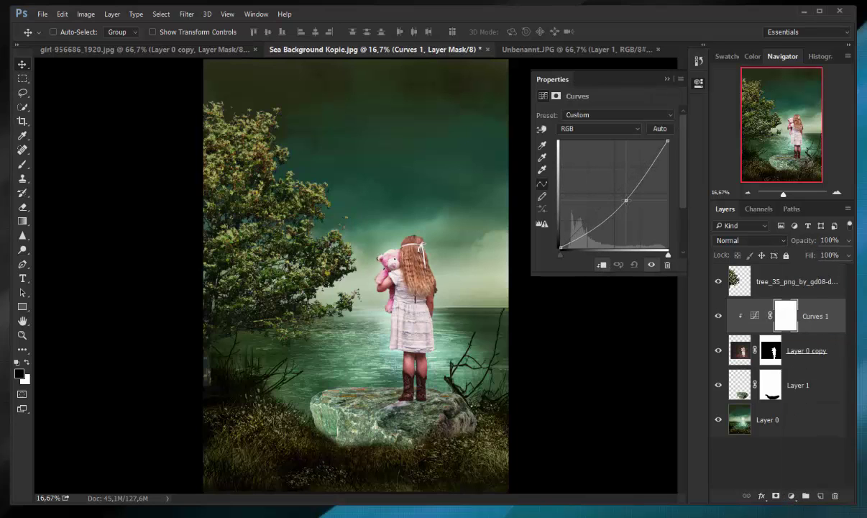
click(668, 79)
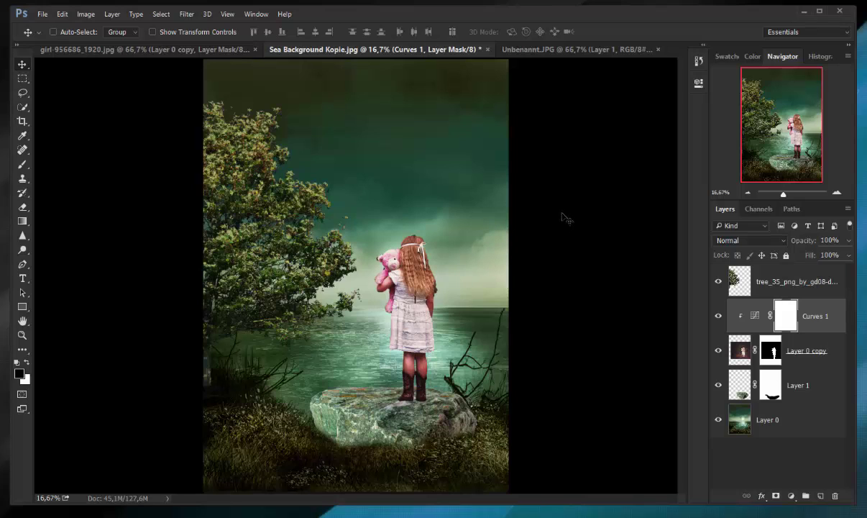
Step: Add a new layer above Layer 1 and set the foreground colour to bright yellow
click(799, 280)
click(811, 389)
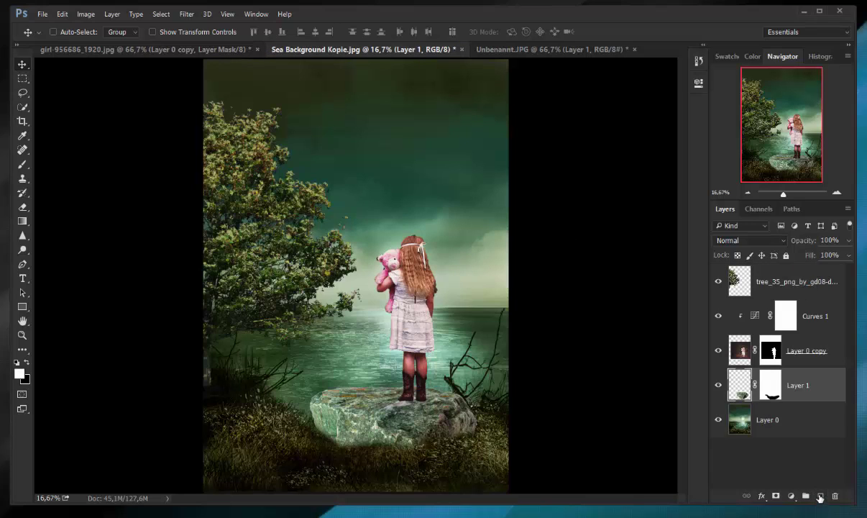
click(821, 496)
click(21, 371)
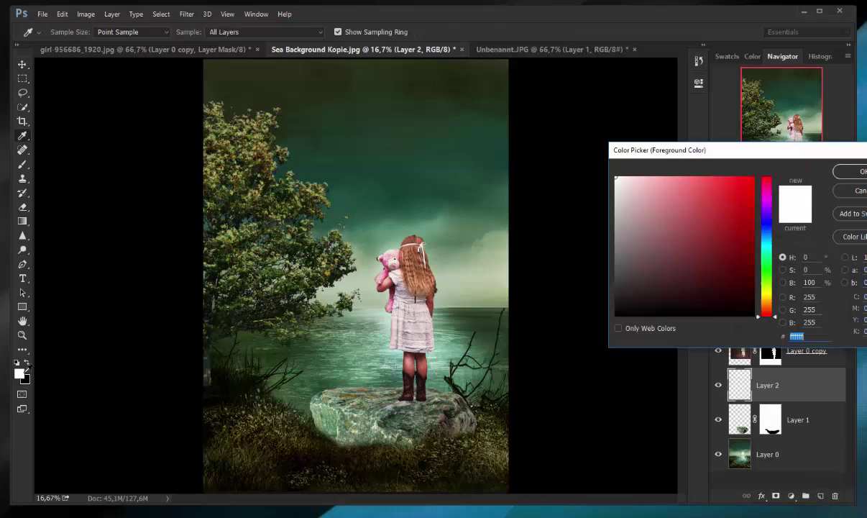
click(766, 291)
drag(699, 174, 742, 186)
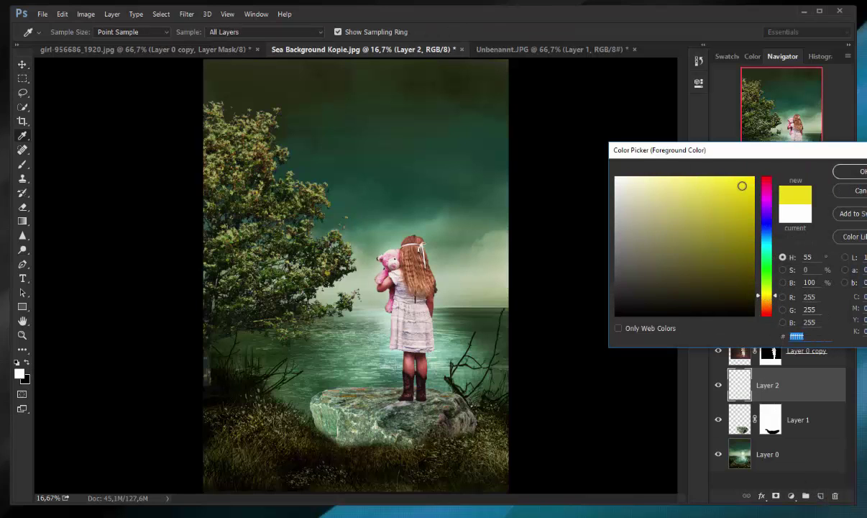
click(850, 173)
Step: Paint a small soft yellow sun above the girl's head, redoing an oversized first attempt
click(23, 164)
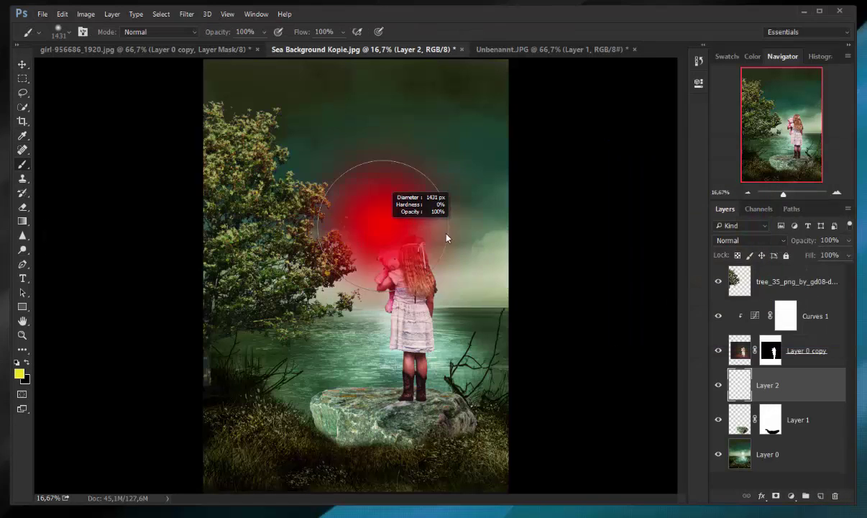
click(394, 201)
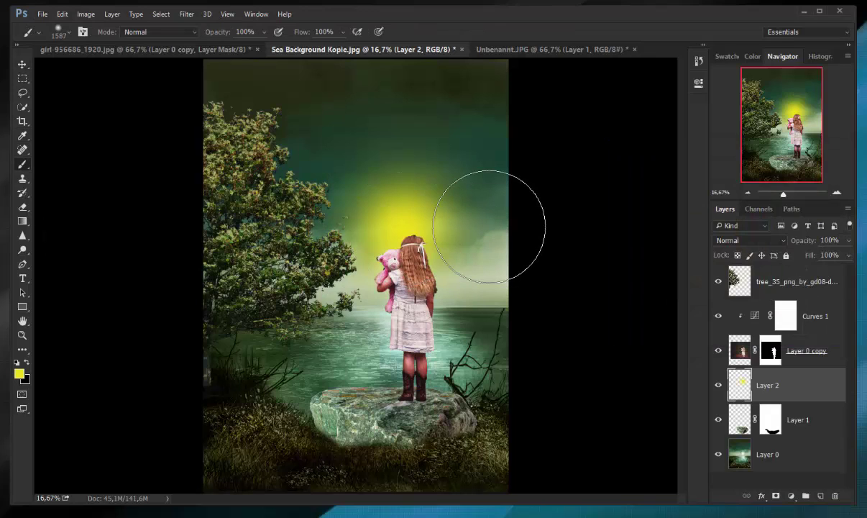
key(ctrl+z)
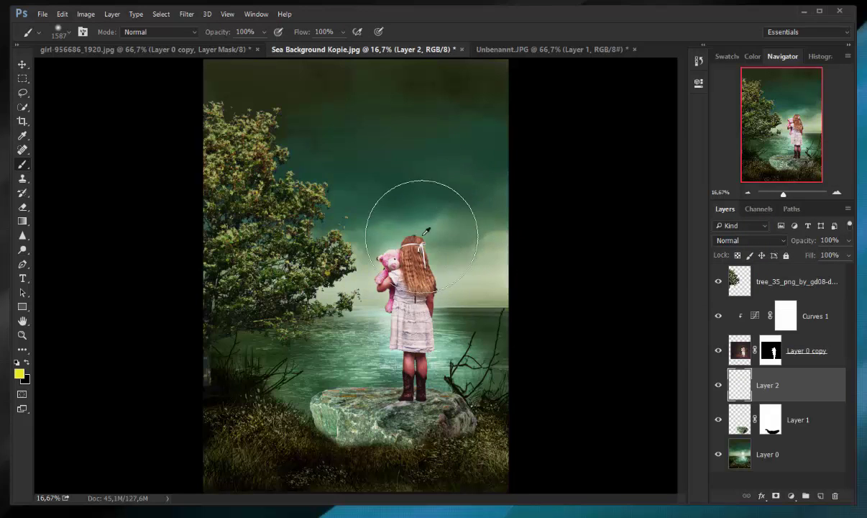
key(bracketleft)
click(388, 213)
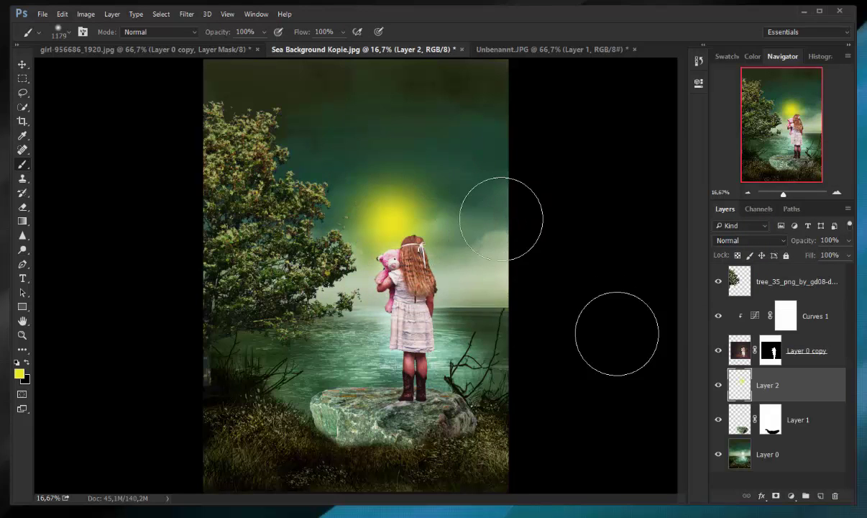
Step: Give Layer 2 a Soft Light Drop Shadow with a size of 210
double_click(813, 385)
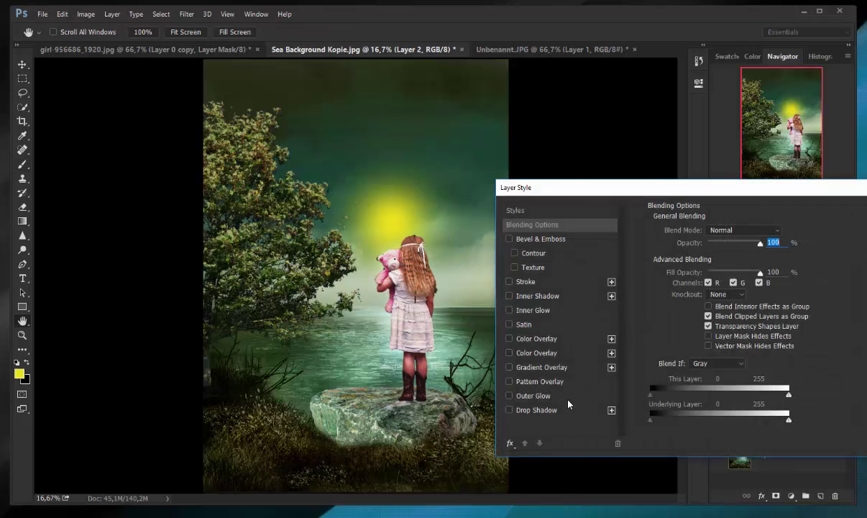
click(568, 314)
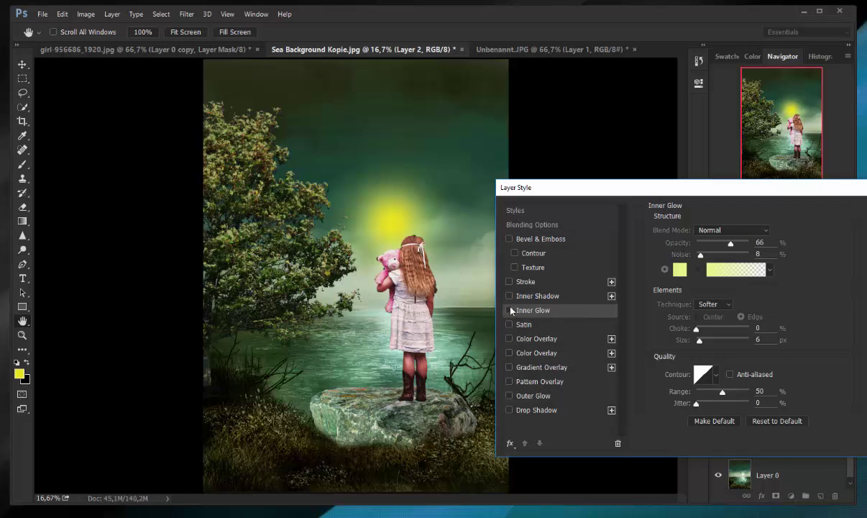
click(509, 310)
click(509, 296)
click(537, 296)
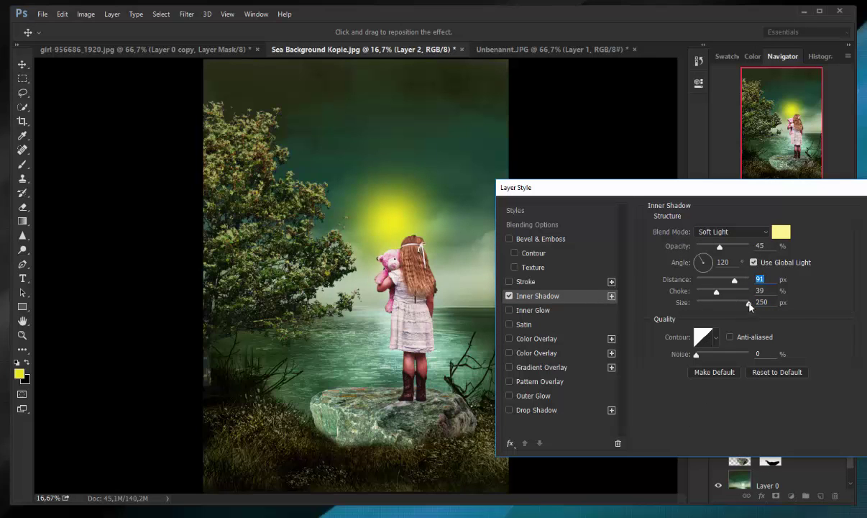
click(509, 295)
click(509, 410)
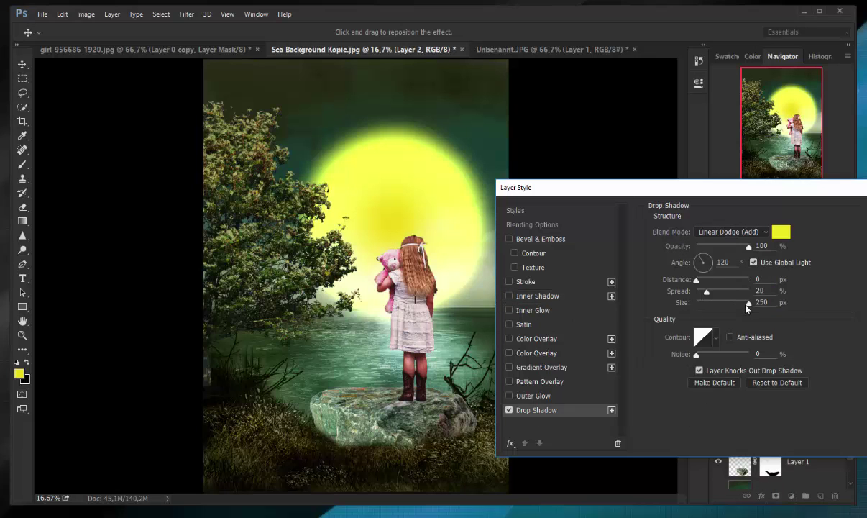
drag(748, 302, 716, 303)
click(731, 231)
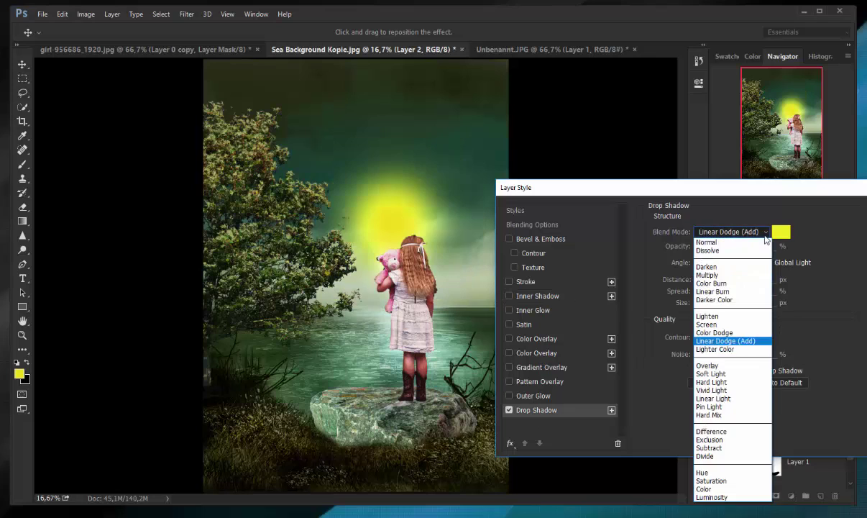
click(750, 375)
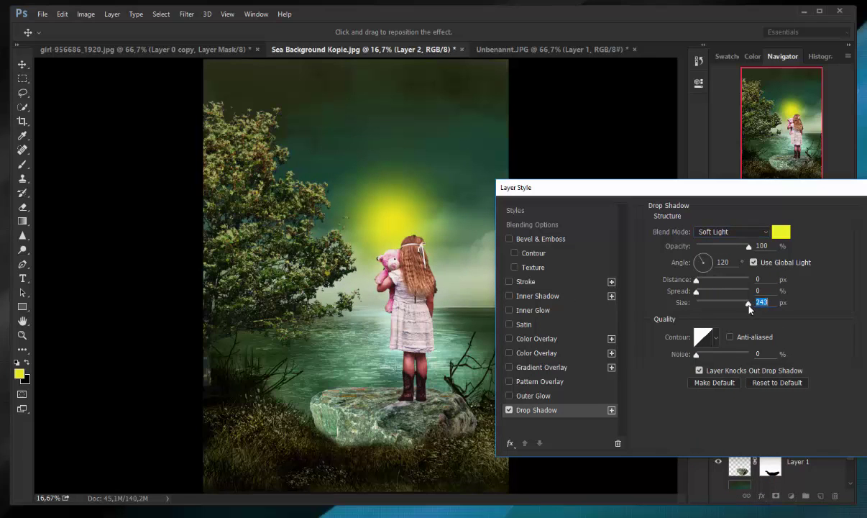
text(210)
click(696, 290)
Step: Compare blend modes, lower the glow's opacity to 79%, keep Soft Light, and apply
click(765, 233)
click(761, 376)
key(Down)
key(Down)
key(Down)
key(Down)
key(Down)
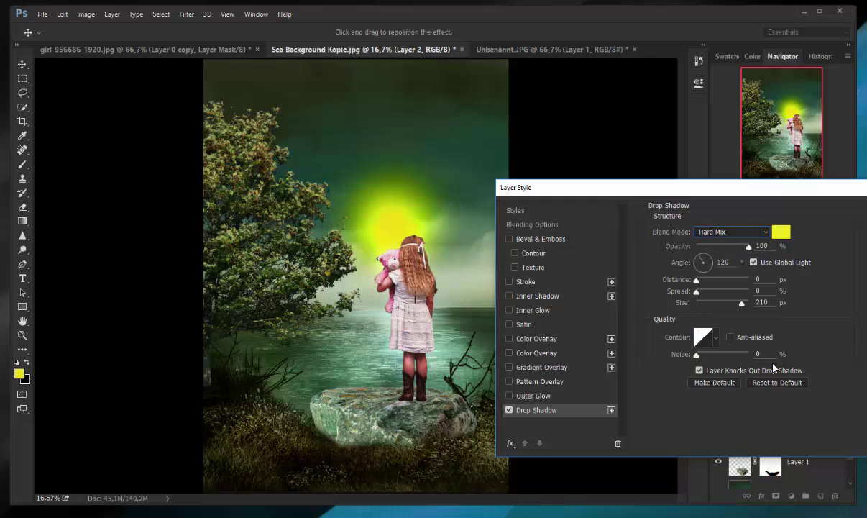
key(Up)
key(Up)
mouse_move(748, 248)
mouse_down()
mouse_move(687, 245)
mouse_move(717, 247)
mouse_up()
click(727, 232)
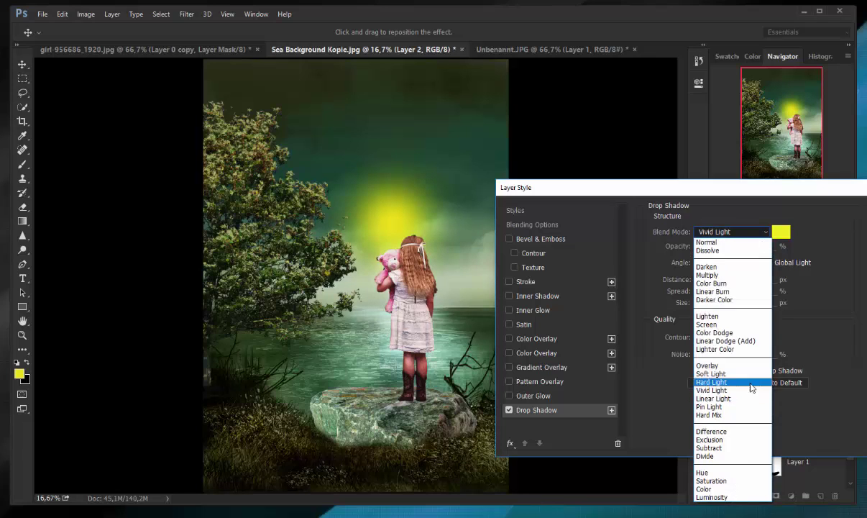
key(Up)
key(Up)
key(Return)
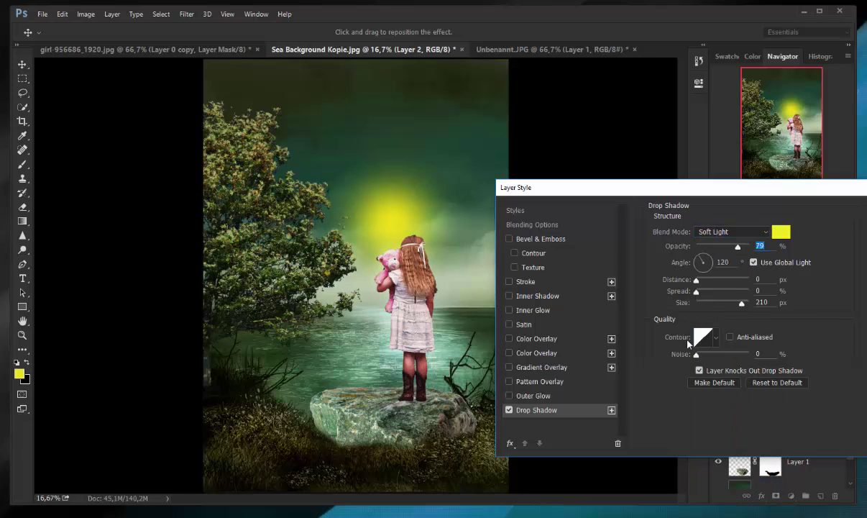
key(Return)
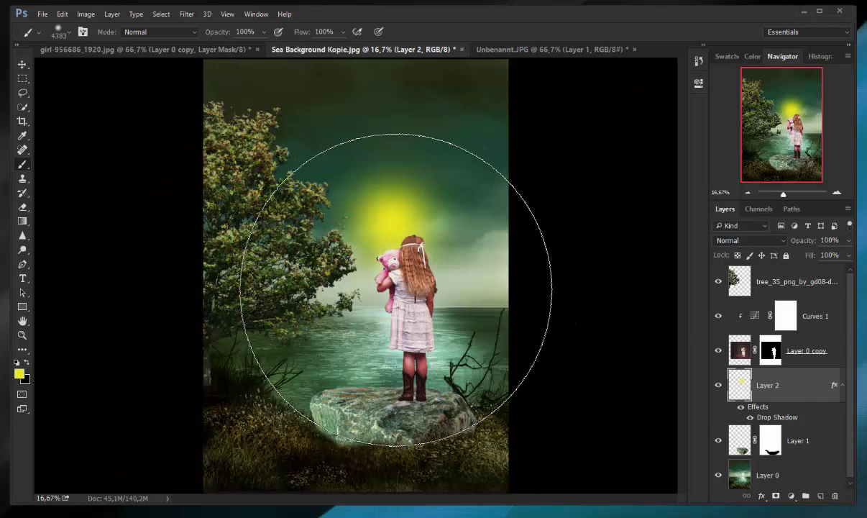
Step: Undo a trial yellow wash on the sun layer and add a new layer beneath it
drag(396, 289, 611, 328)
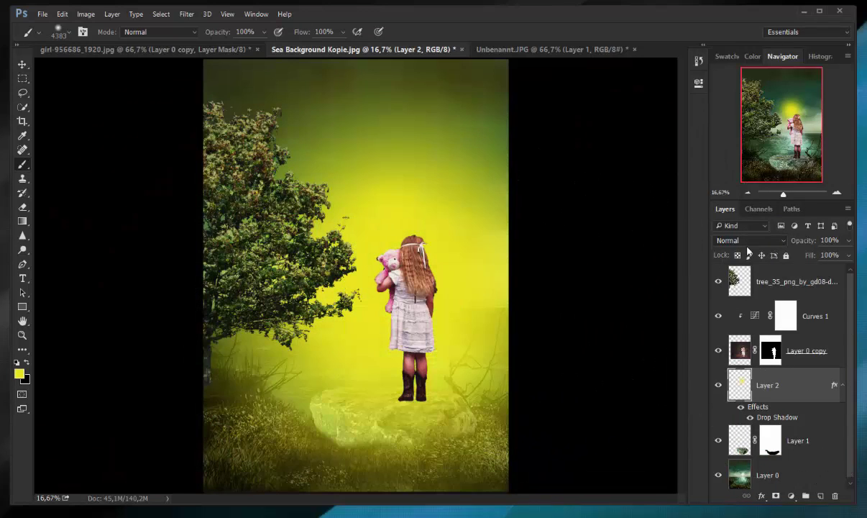
drag(847, 258, 811, 257)
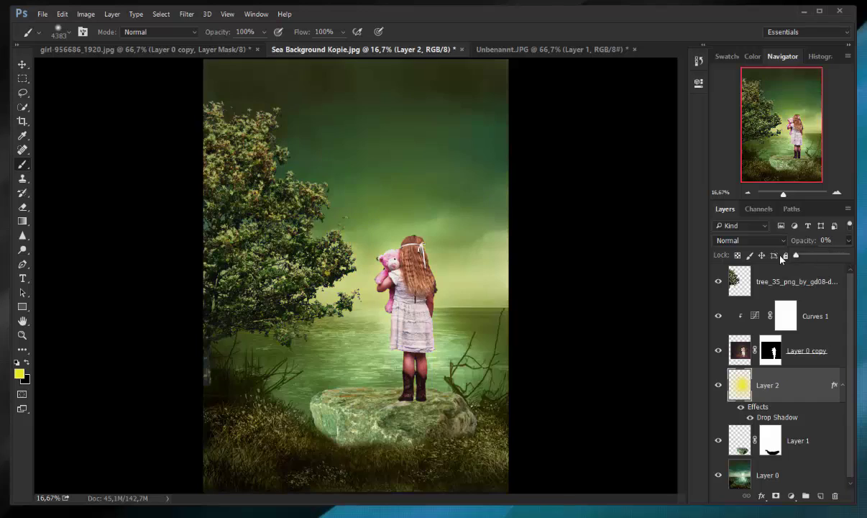
key(ctrl+z)
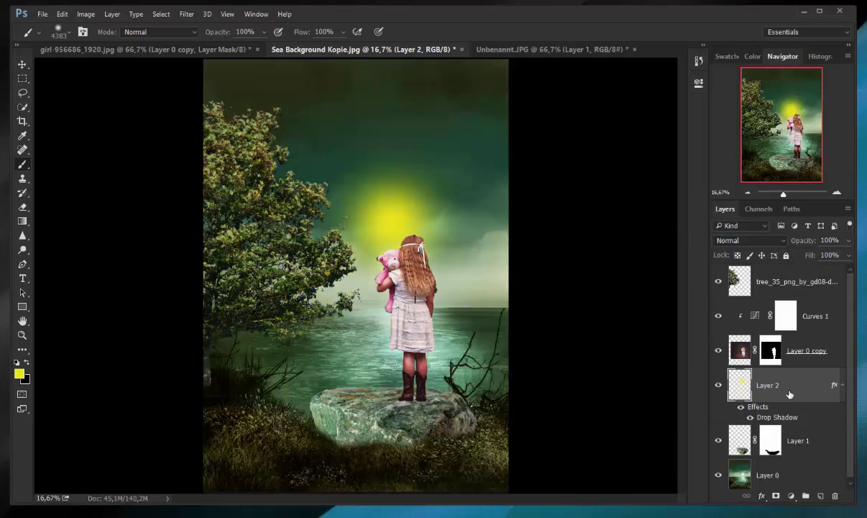
click(821, 495)
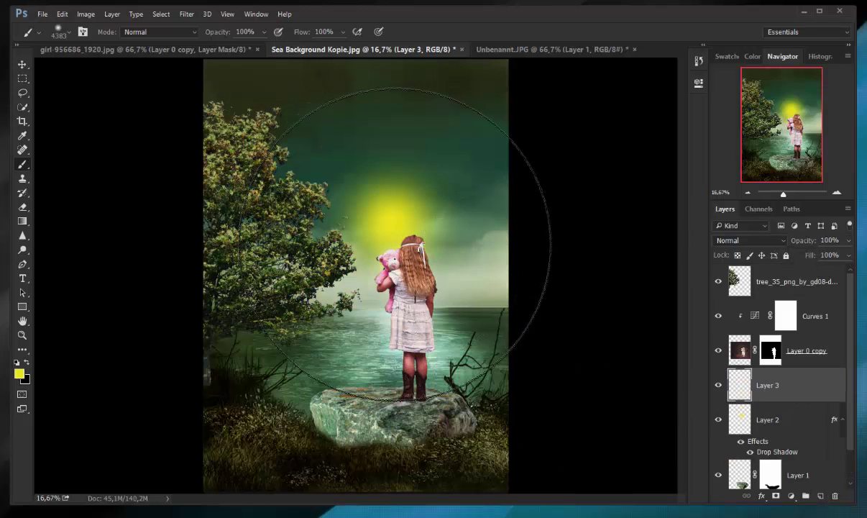
mouse_move(783, 422)
mouse_down()
mouse_move(785, 435)
mouse_move(770, 379)
mouse_up()
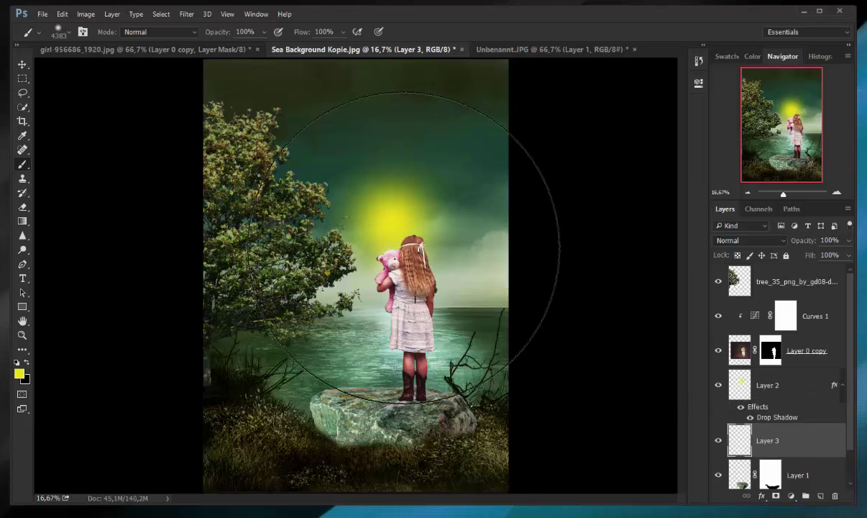
Step: Paint a broad yellow glow on Layer 3 and fade it to 23% opacity
click(444, 232)
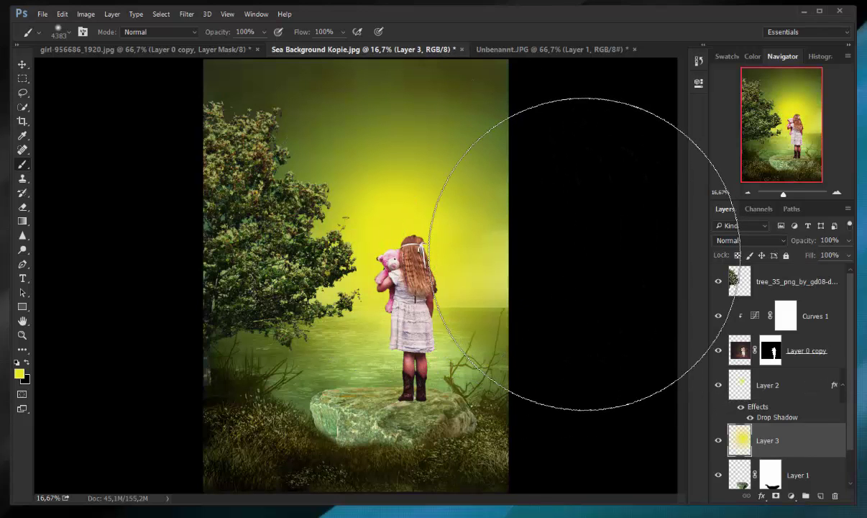
click(848, 240)
drag(848, 255, 807, 258)
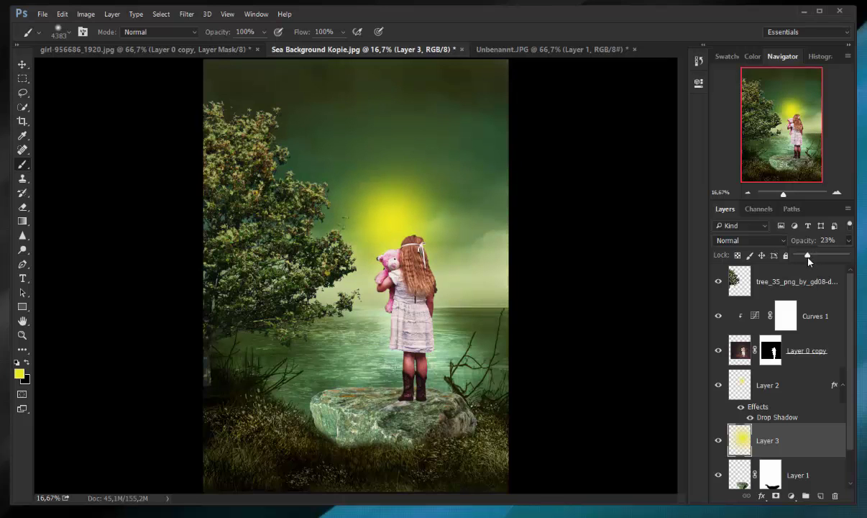
scroll(838, 437, down, 1)
Step: Add a Curves layer clipped to Layer 1 with the midpoint lowered to darken the rock
click(839, 438)
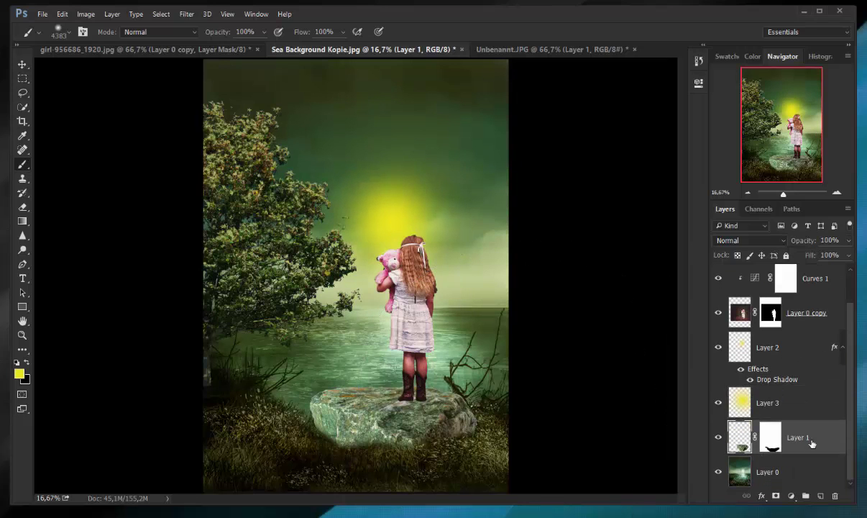
click(791, 496)
click(794, 317)
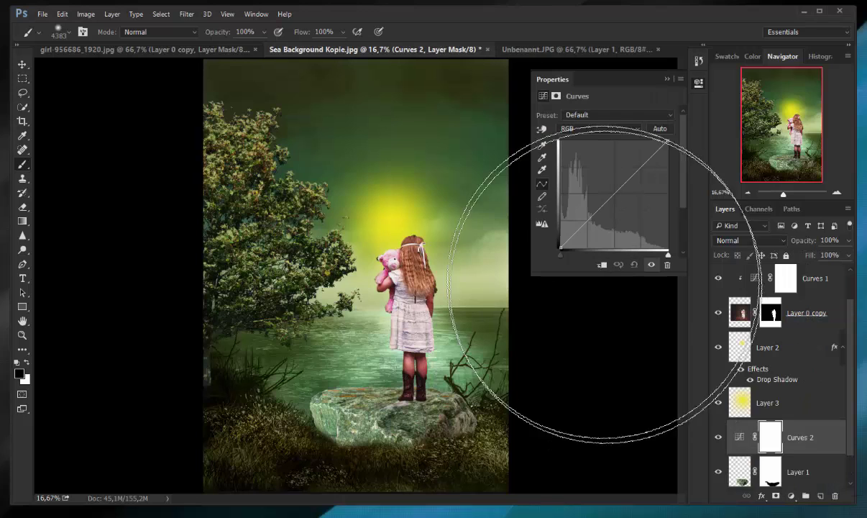
click(601, 264)
drag(617, 192, 624, 203)
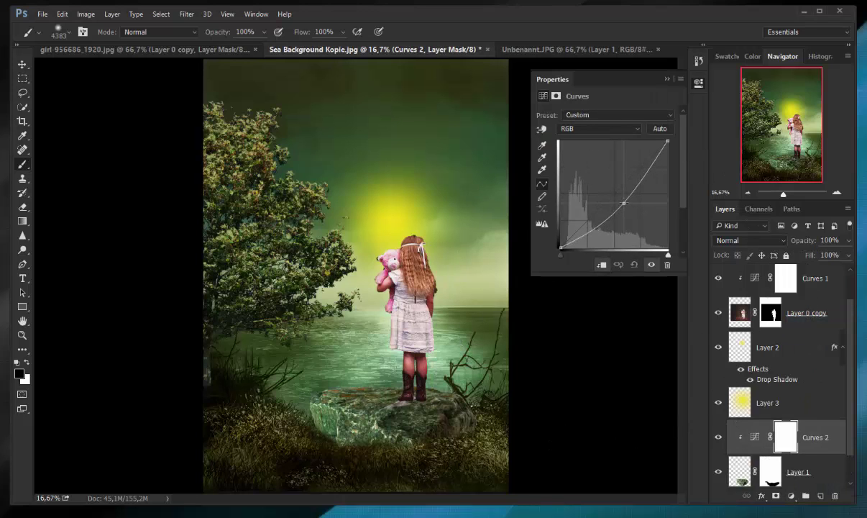
click(667, 79)
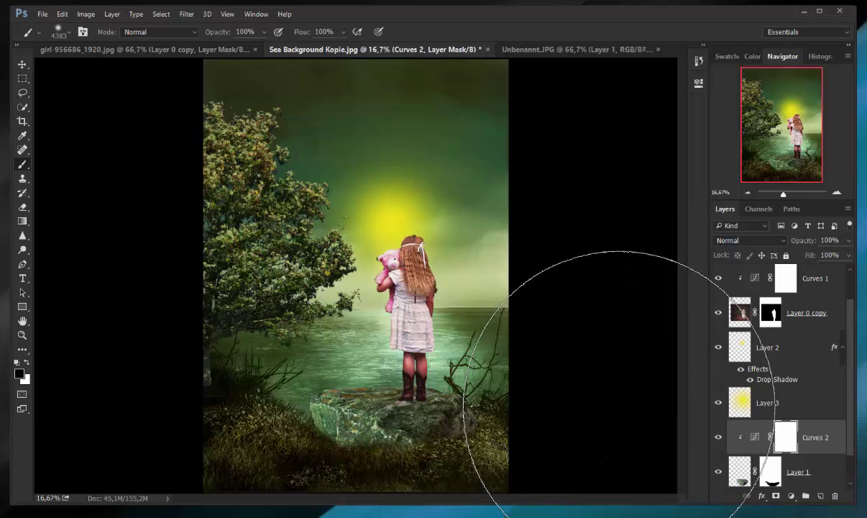
click(741, 403)
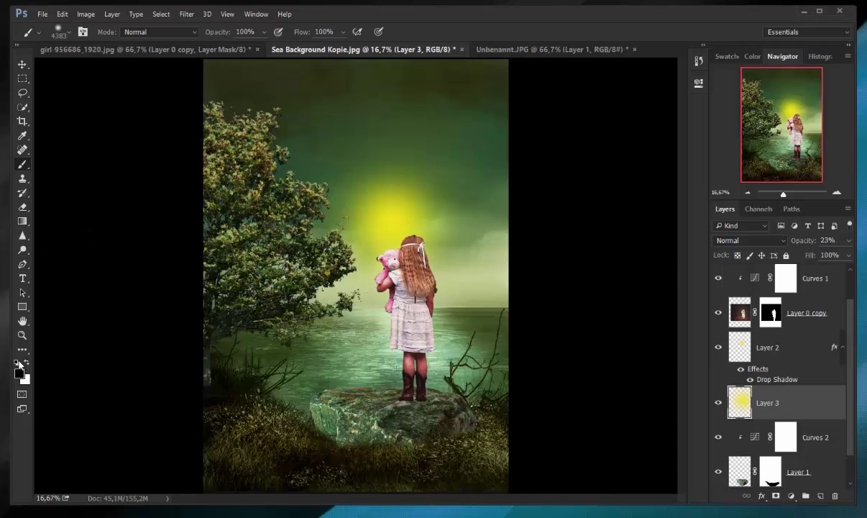
Step: Repaint a soft glow around the sun on Layer 2 and fade that layer to 93%
drag(310, 184, 277, 251)
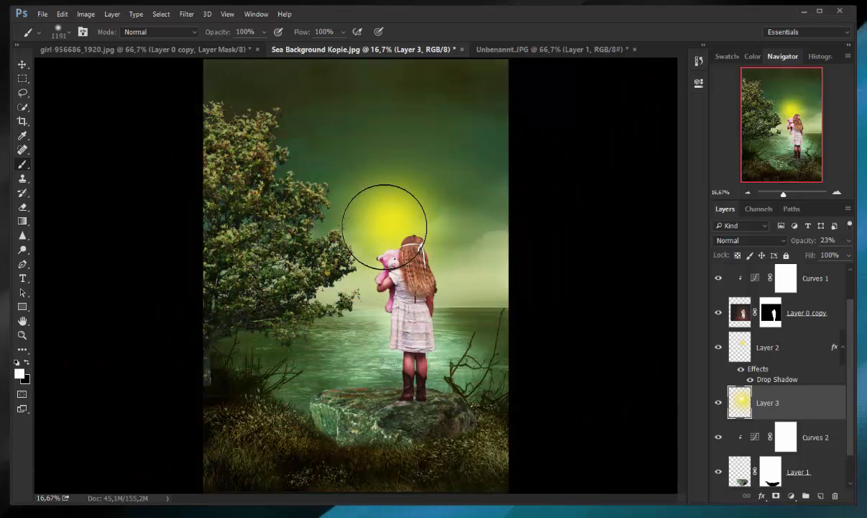
drag(395, 220, 445, 238)
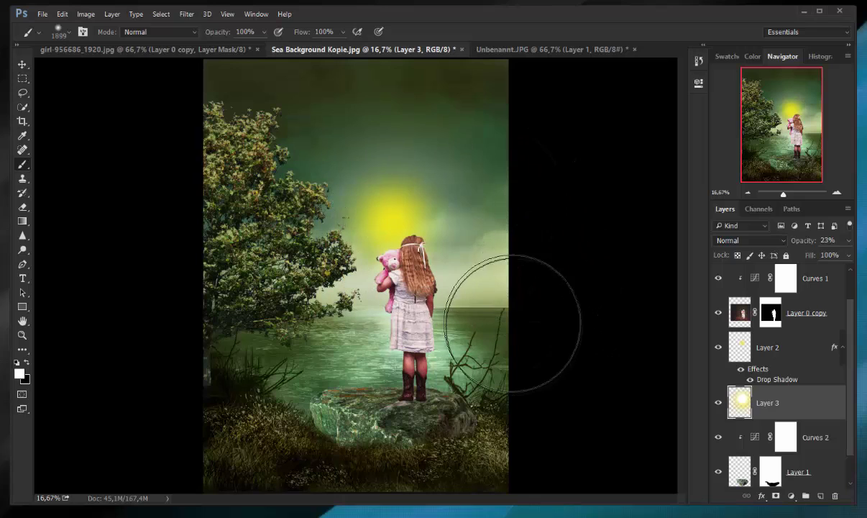
key(ctrl+z)
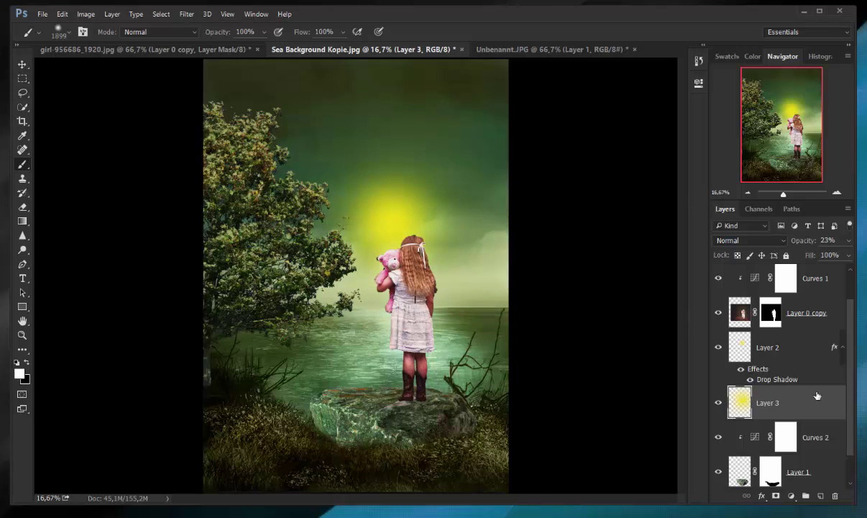
click(811, 354)
click(378, 223)
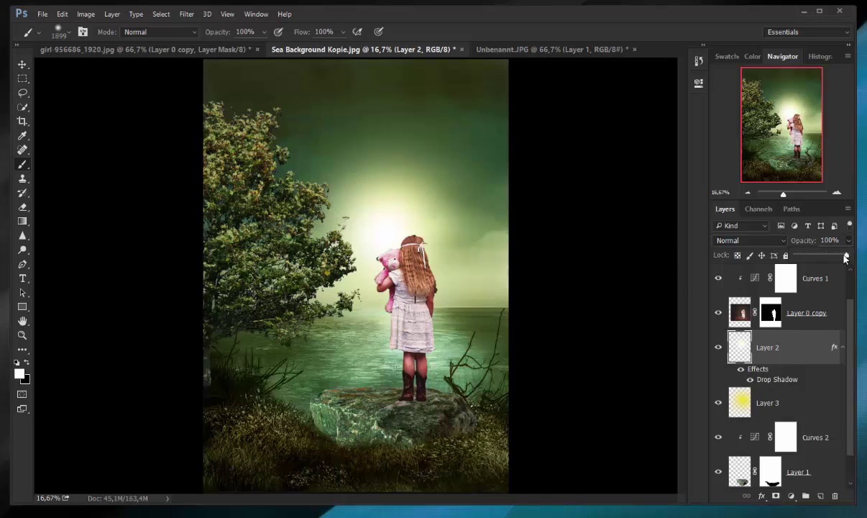
drag(845, 259, 843, 264)
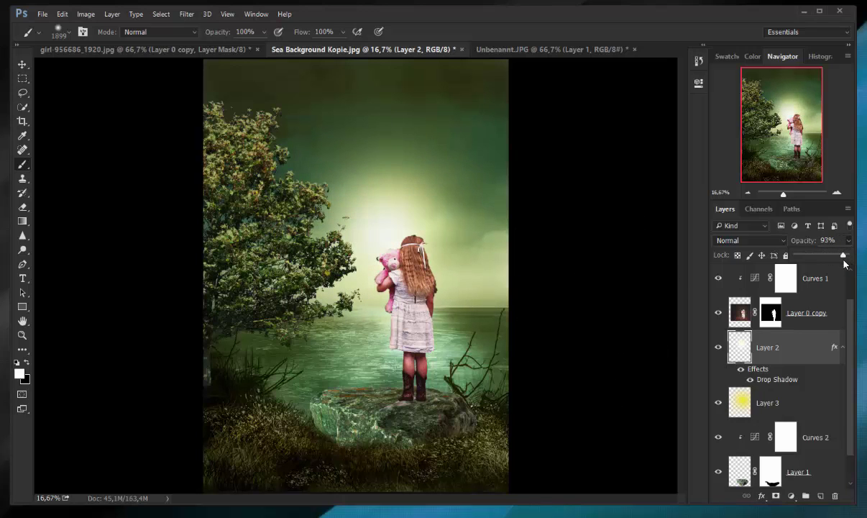
Step: On Layer 3, set a large brush at 28% opacity, then shrink its diameter
click(811, 404)
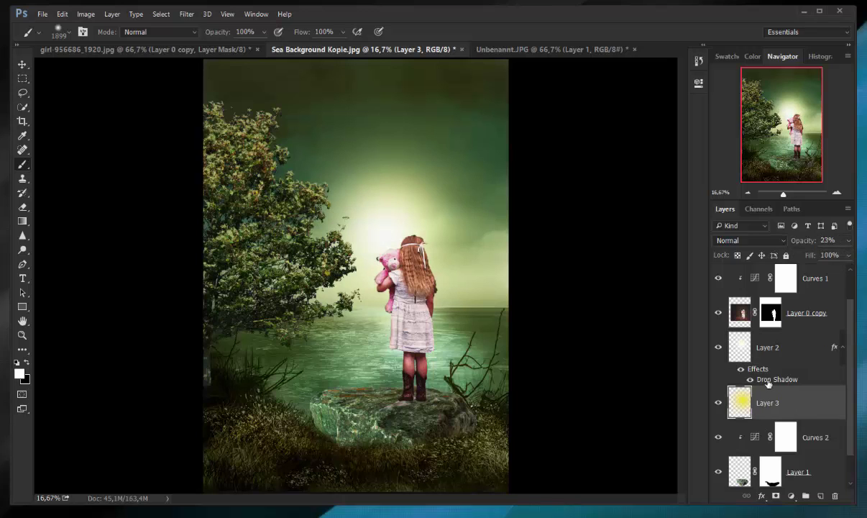
key(bracketright)
key(bracketright)
key(bracketright)
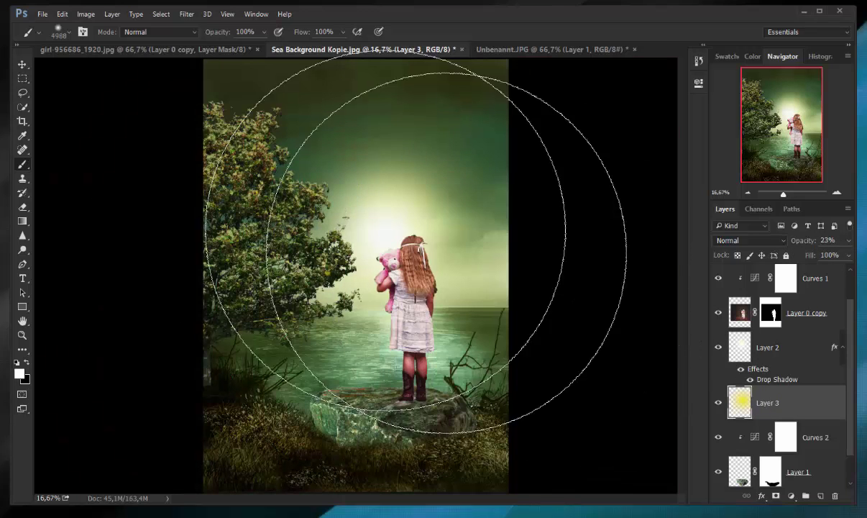
click(264, 32)
drag(227, 47, 223, 47)
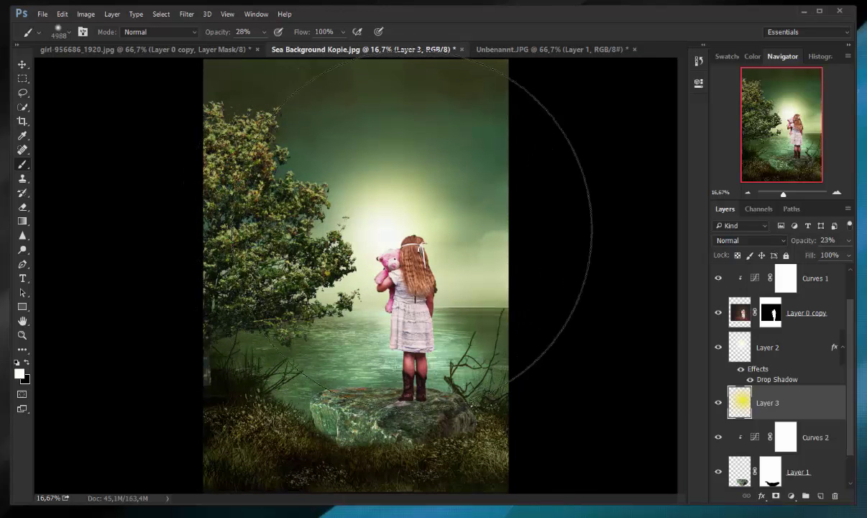
drag(399, 233, 403, 236)
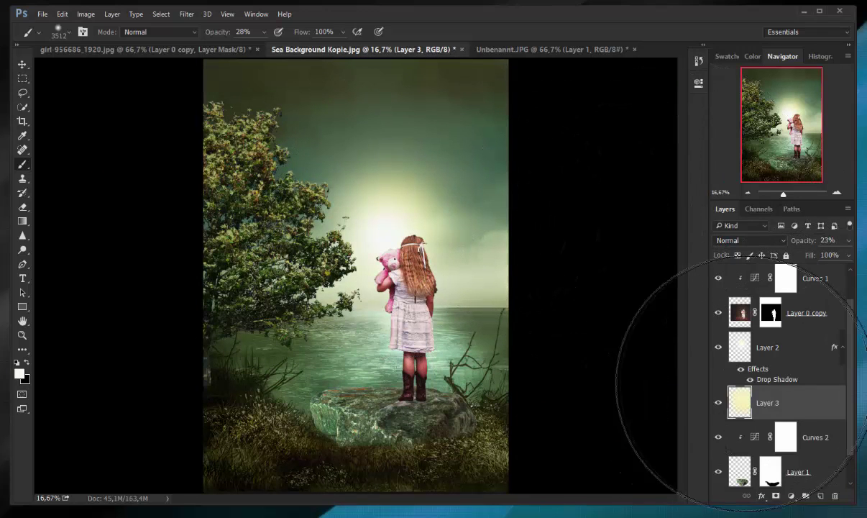
Step: Set the foreground painting colour to bright yellow
click(19, 372)
click(762, 291)
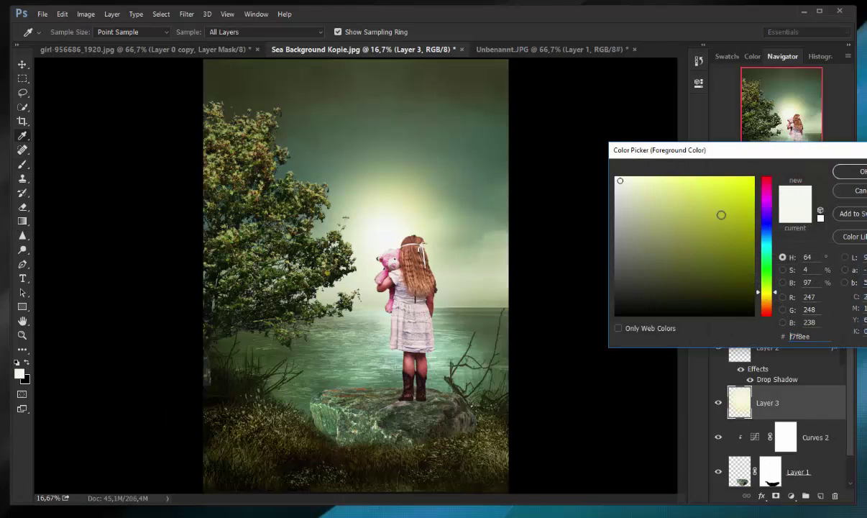
click(727, 187)
key(Return)
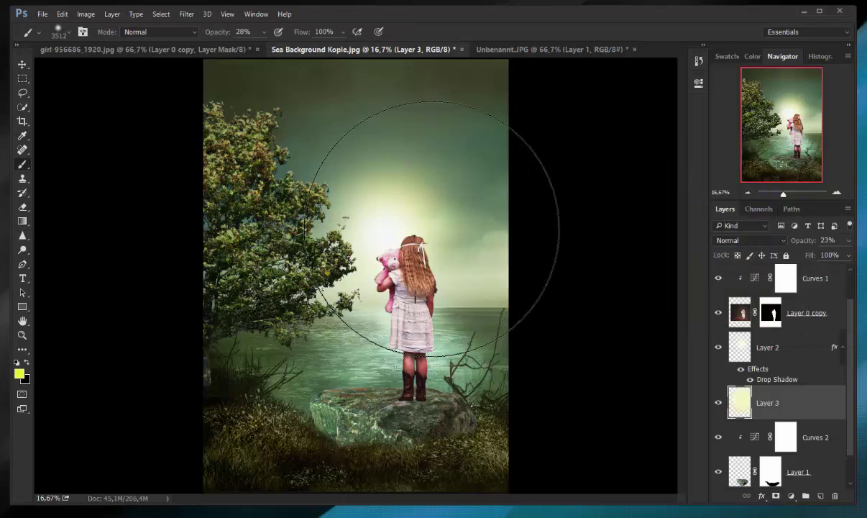
Step: Paint soft yellow strokes across the sky and upper right on Layer 3, then shrink the brush
mouse_move(431, 228)
mouse_down()
mouse_move(353, 223)
mouse_move(385, 232)
mouse_up()
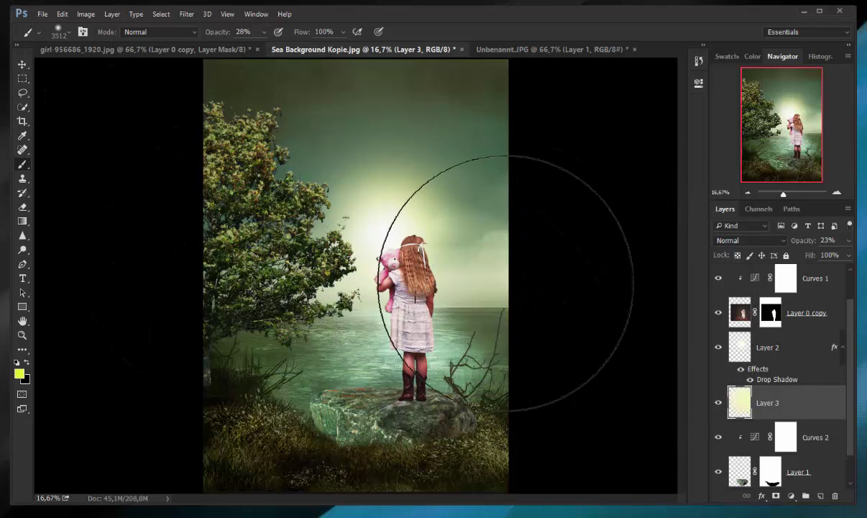
drag(505, 283, 553, 210)
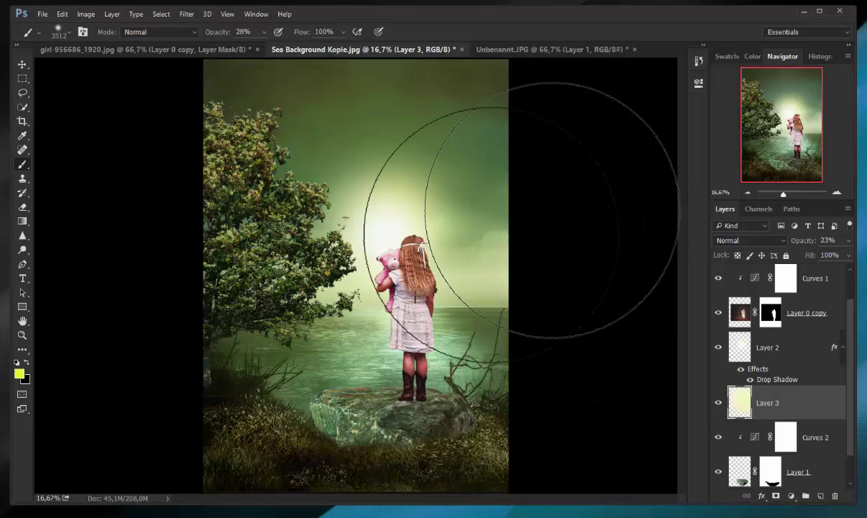
right_click(437, 285)
key(Escape)
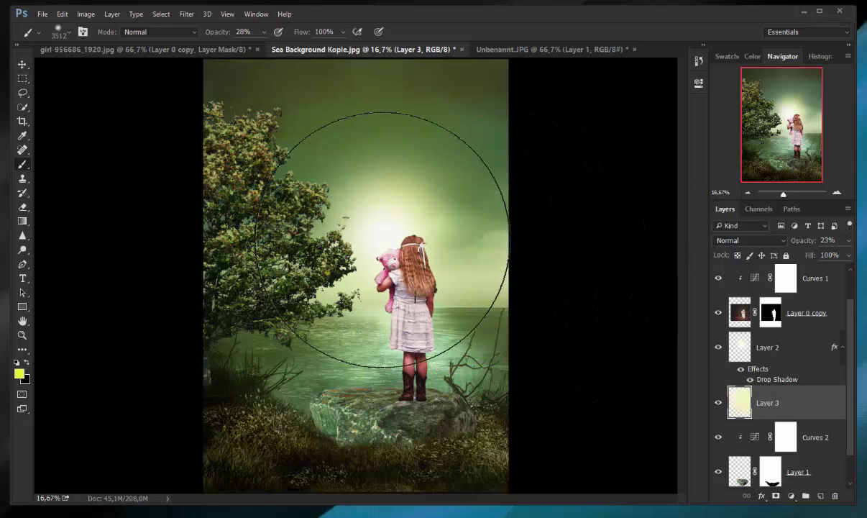
right_click(383, 239)
key(Return)
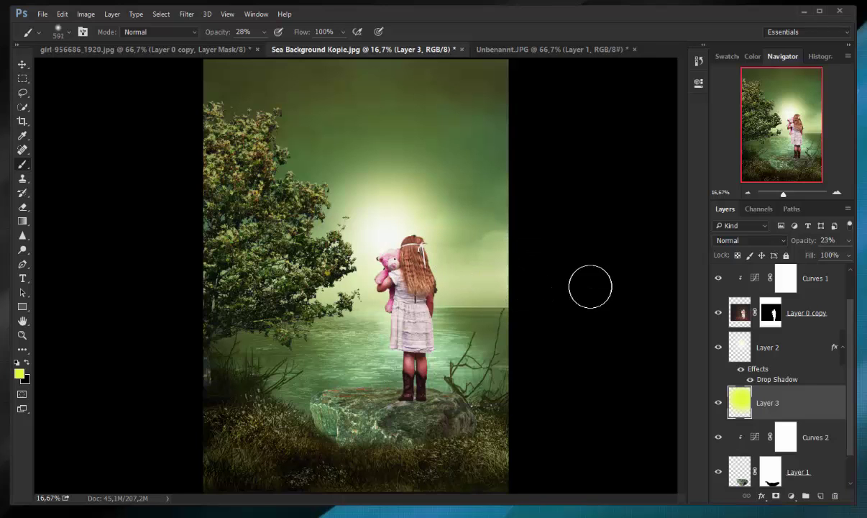
scroll(784, 311, up, 1)
Step: Add an Inner Shadow to the tree layer with an adjusted angle and 245 distance
click(831, 294)
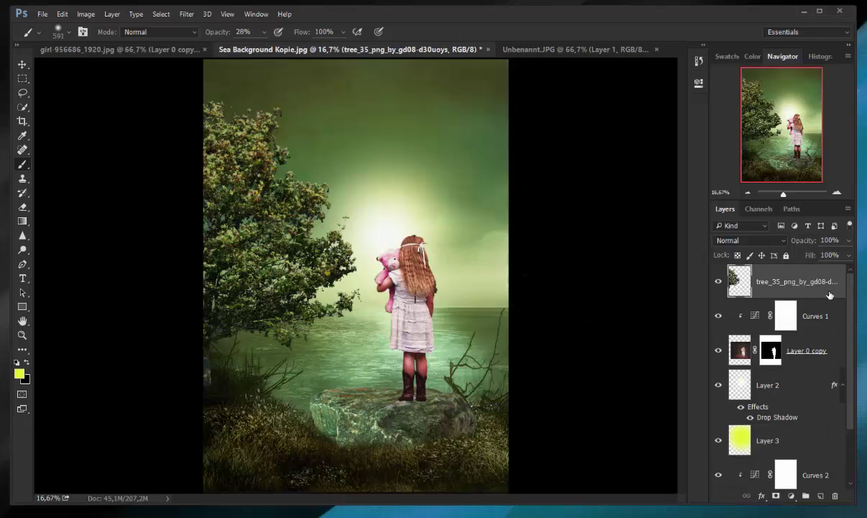
double_click(830, 295)
click(569, 299)
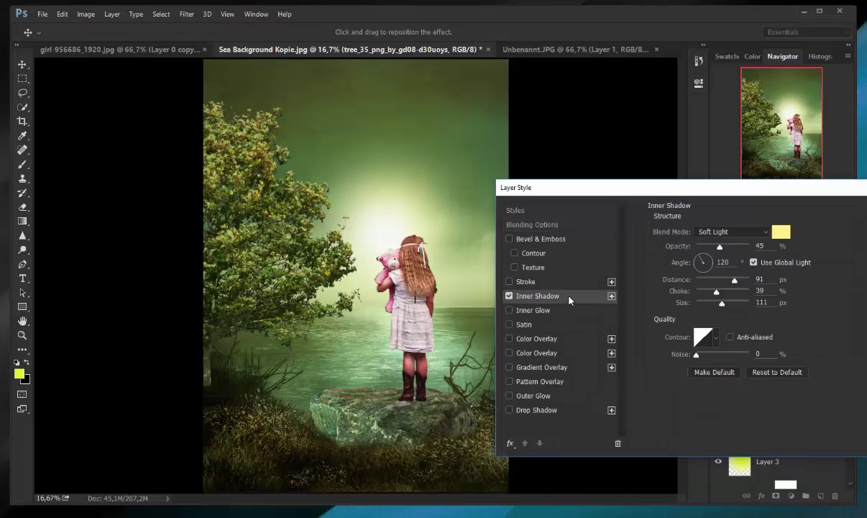
click(748, 231)
click(690, 239)
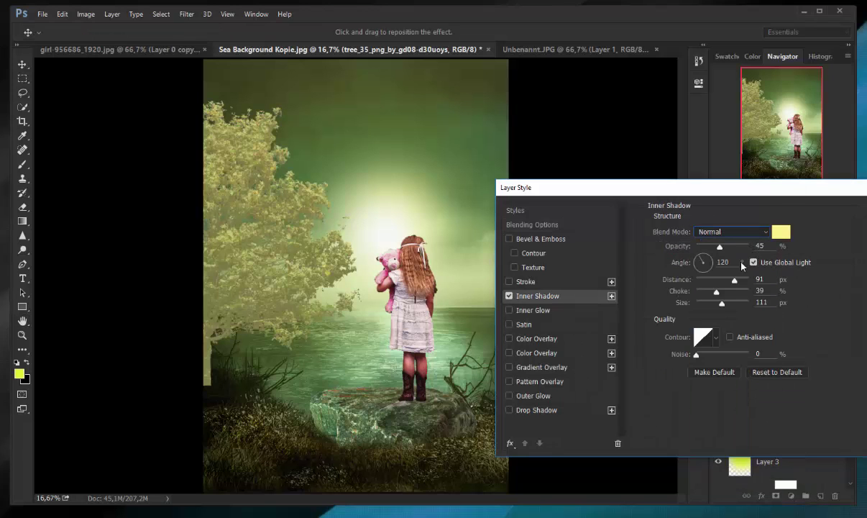
key(Tab)
text(0)
key(Tab)
text(0)
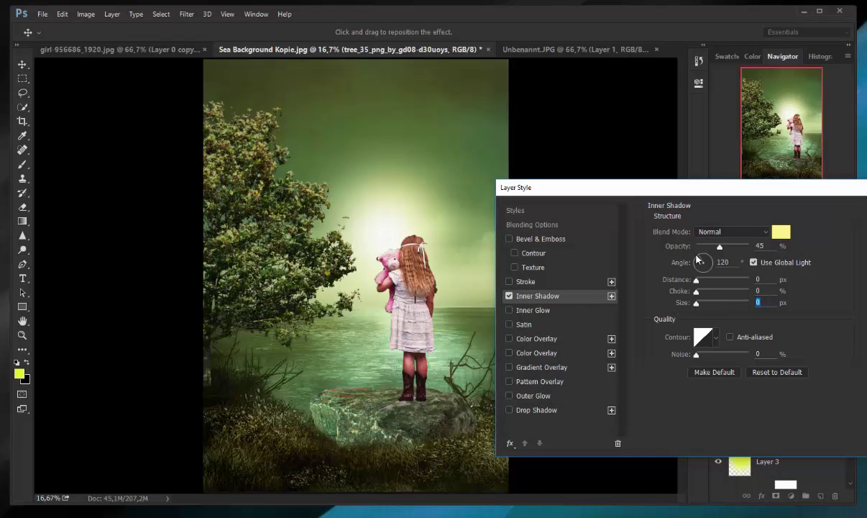
key(Tab)
mouse_move(696, 279)
mouse_down()
mouse_move(718, 281)
mouse_move(751, 253)
mouse_up()
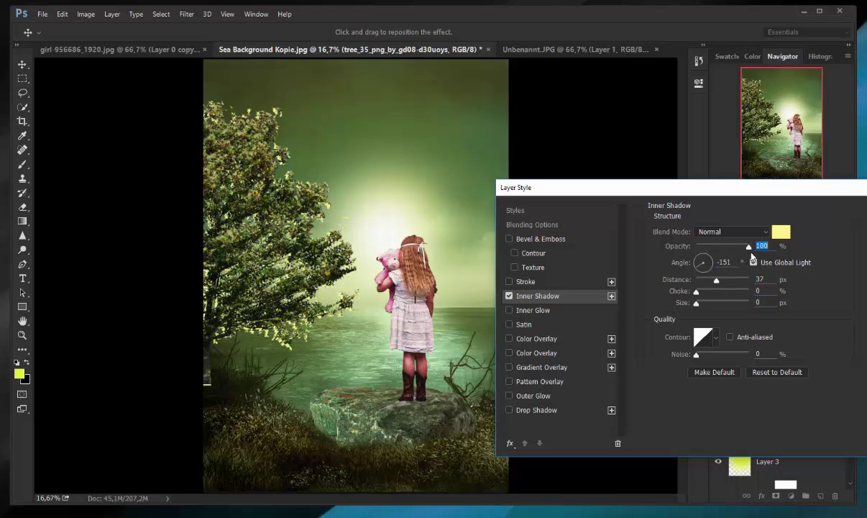
drag(697, 268, 721, 256)
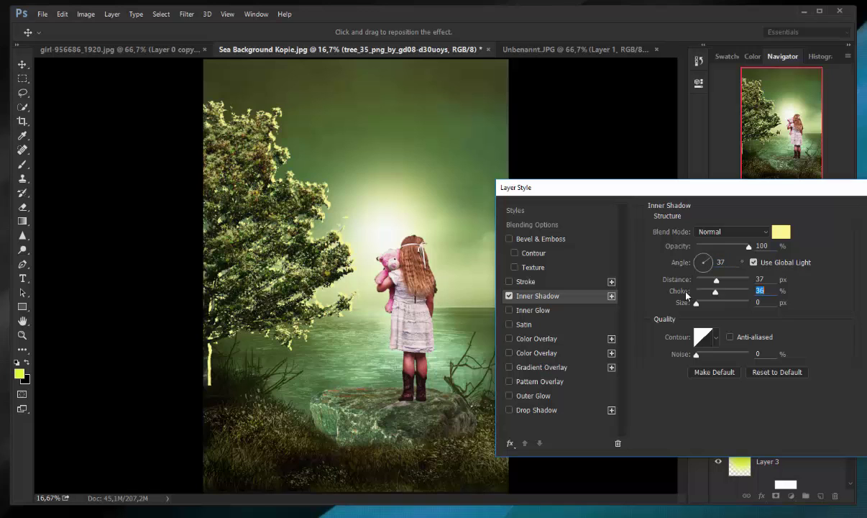
text(0)
key(Tab)
drag(716, 280, 743, 280)
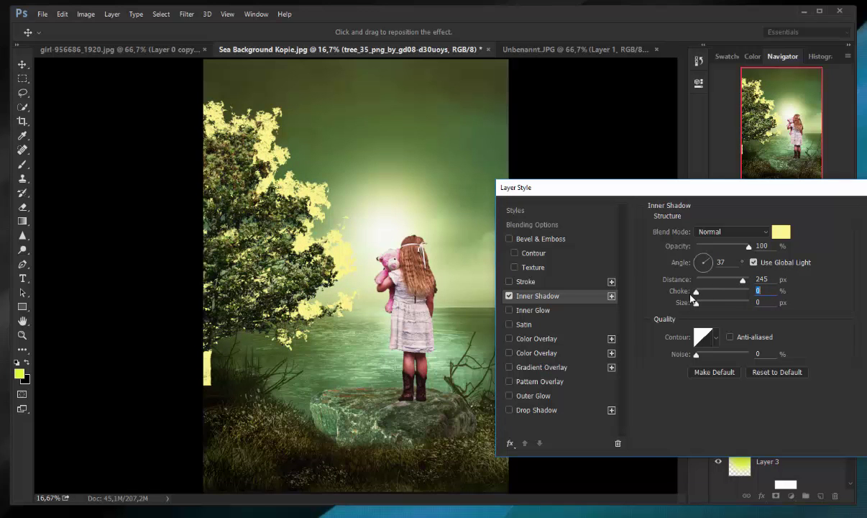
drag(696, 303, 708, 303)
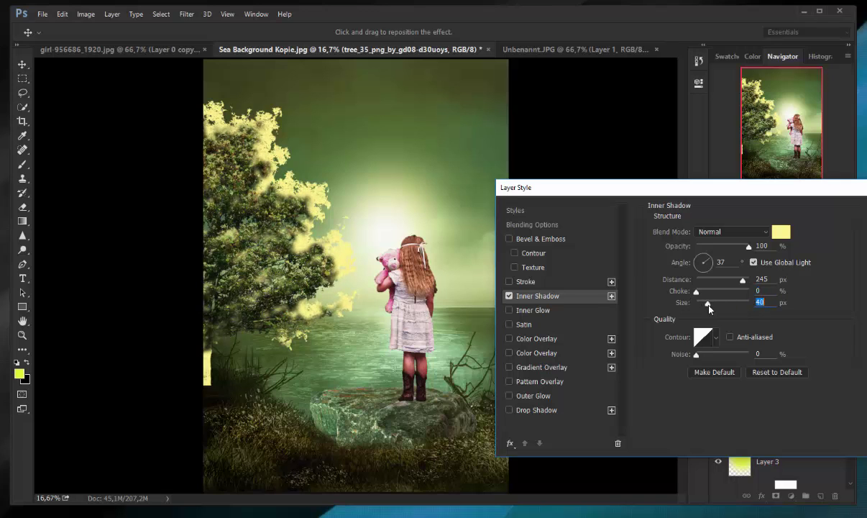
Step: Set the tree's inner shadow to Vivid Light, 45% opacity, size 0, and apply it
click(732, 232)
click(719, 321)
key(Down)
key(Down)
key(Down)
key(Down)
key(Down)
key(Down)
key(Down)
key(Down)
key(Down)
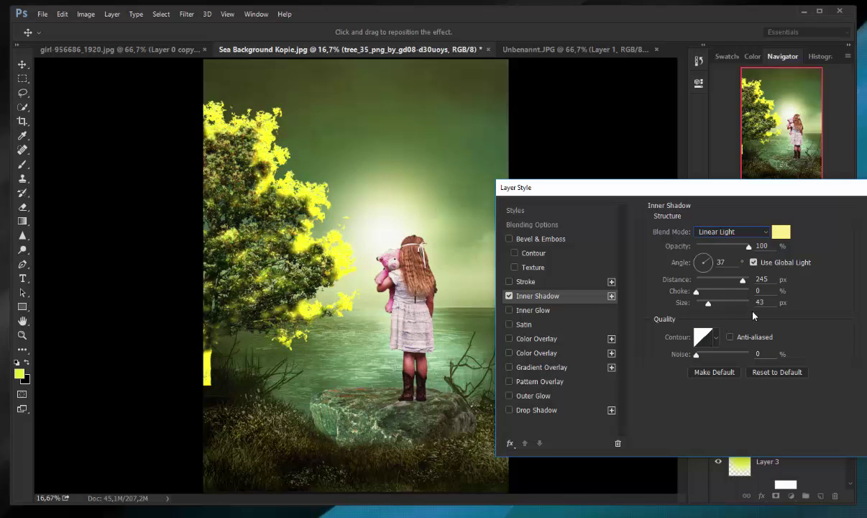
key(Up)
mouse_move(746, 248)
mouse_down()
mouse_move(729, 259)
mouse_move(719, 246)
mouse_up()
drag(708, 303, 696, 303)
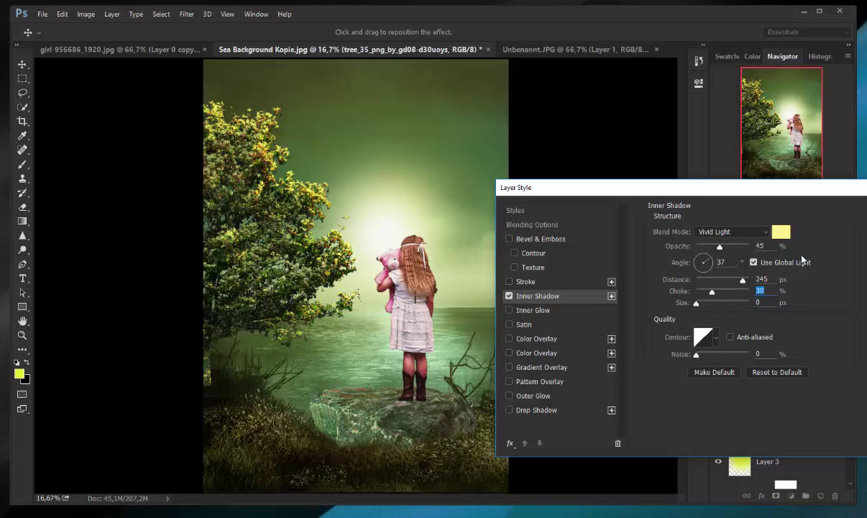
key(Return)
key(b)
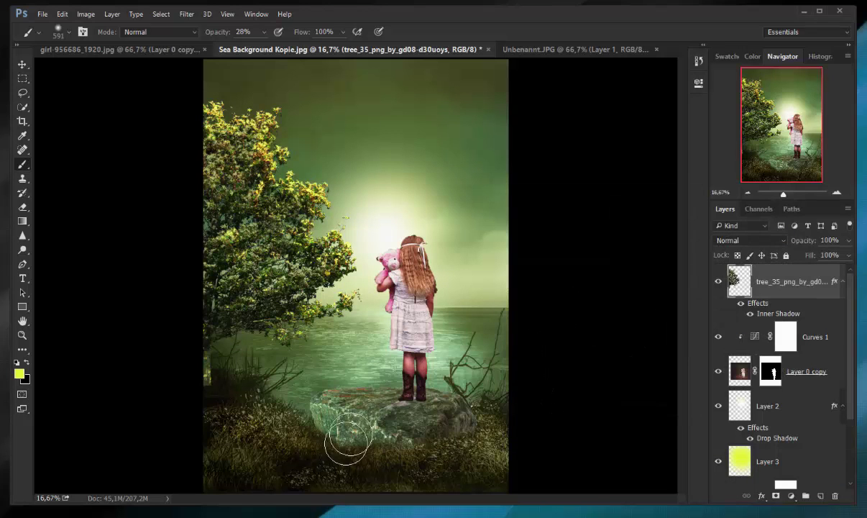
Step: Add an empty Layer 4 clipped above Curves 1, then delete it again
click(731, 381)
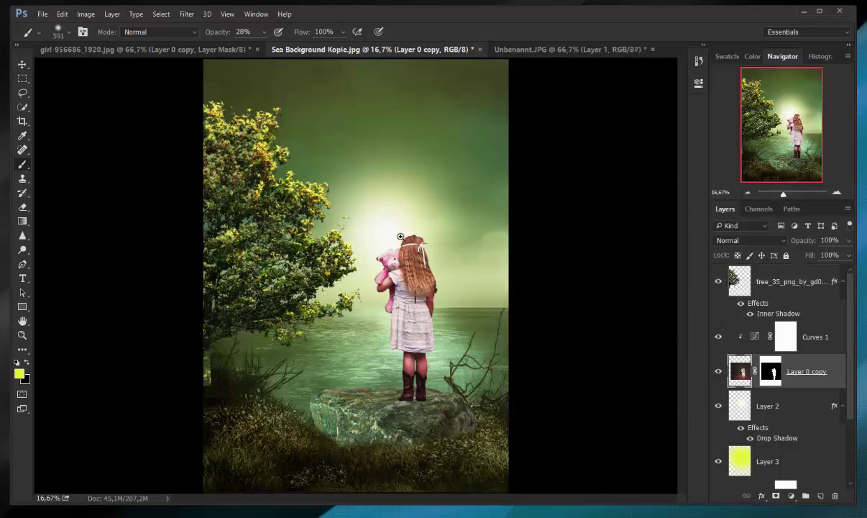
scroll(400, 237, up, 1)
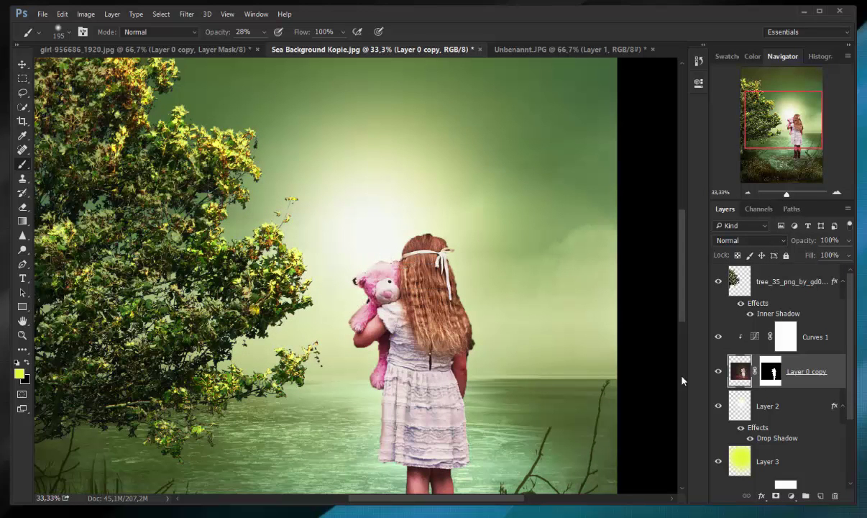
click(803, 351)
click(820, 496)
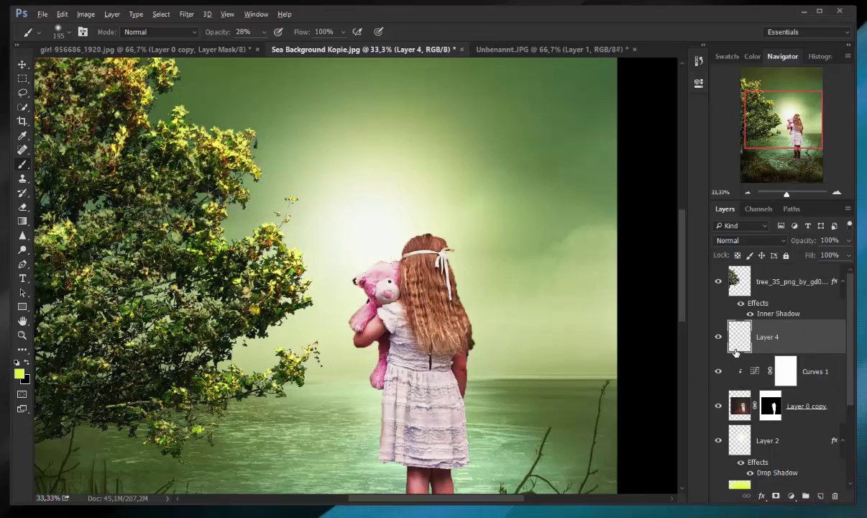
alt+click(734, 352)
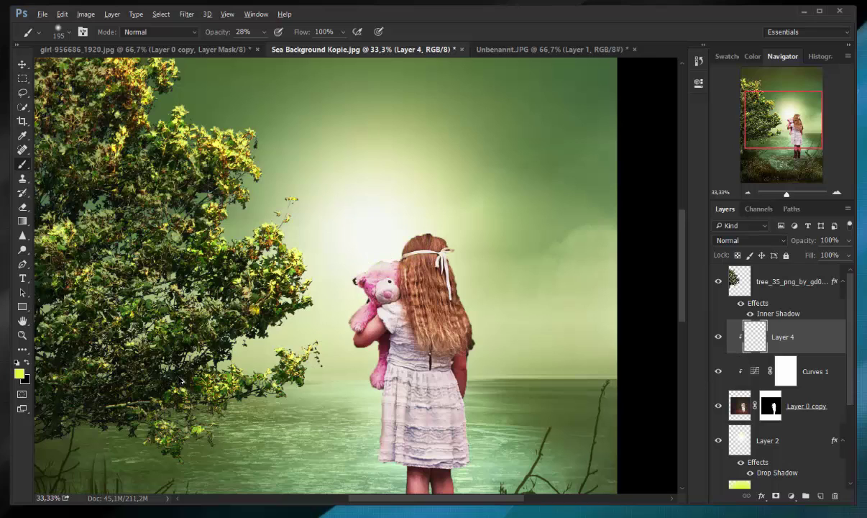
click(22, 249)
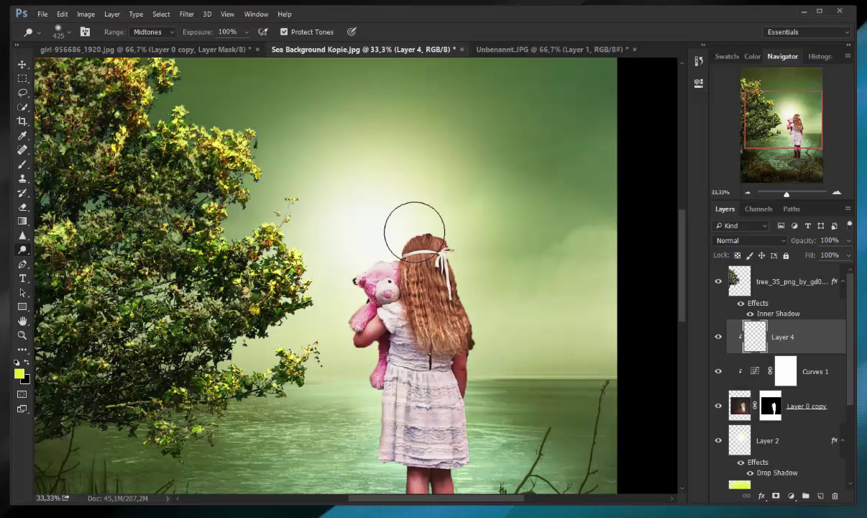
key(Delete)
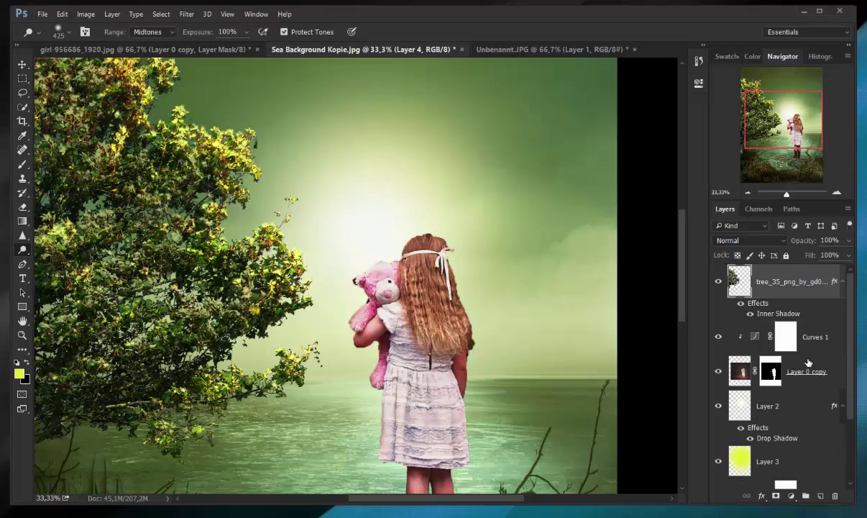
Step: Dodge the girl's hair top and upper legs to lighten them
click(745, 369)
click(395, 249)
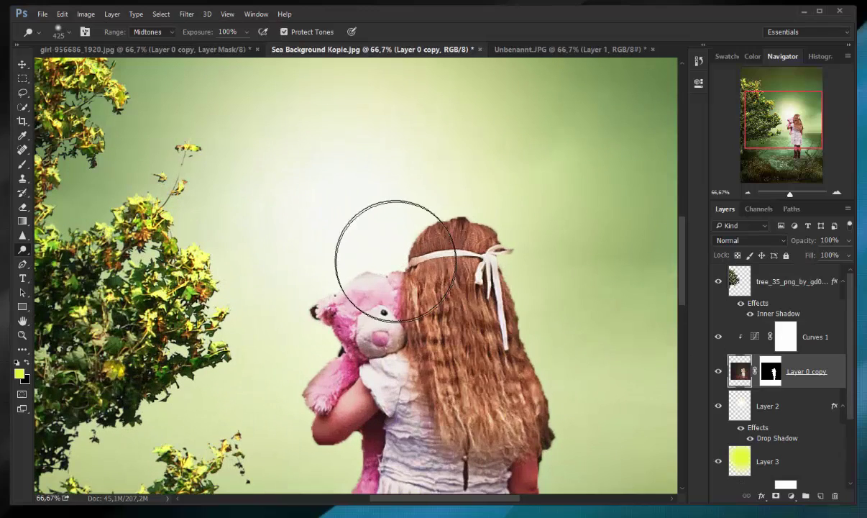
drag(404, 256, 464, 192)
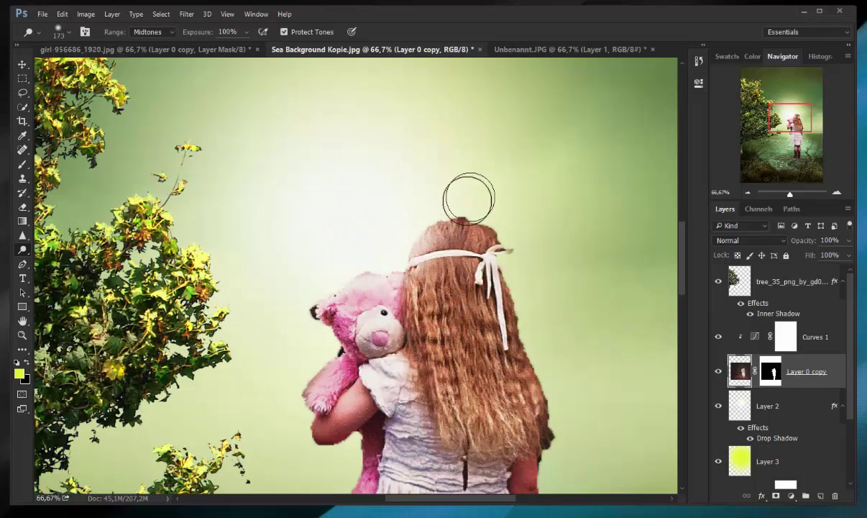
drag(417, 274, 459, 207)
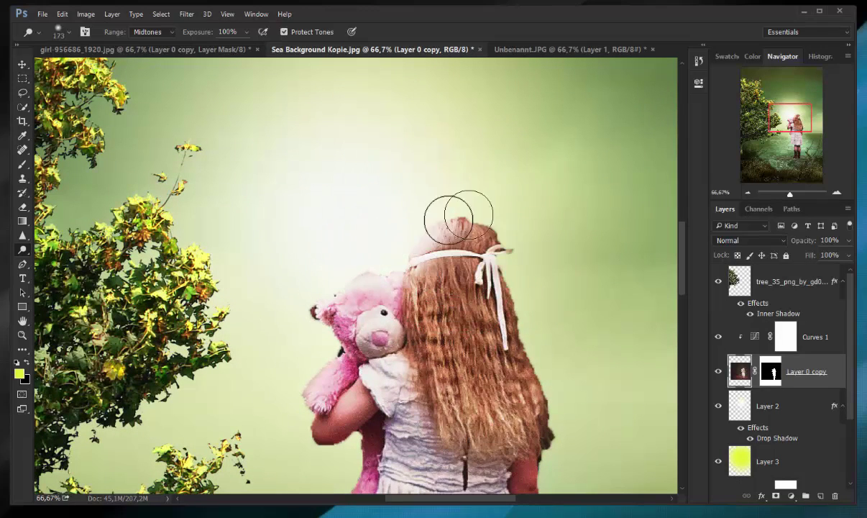
scroll(345, 362, down, 3)
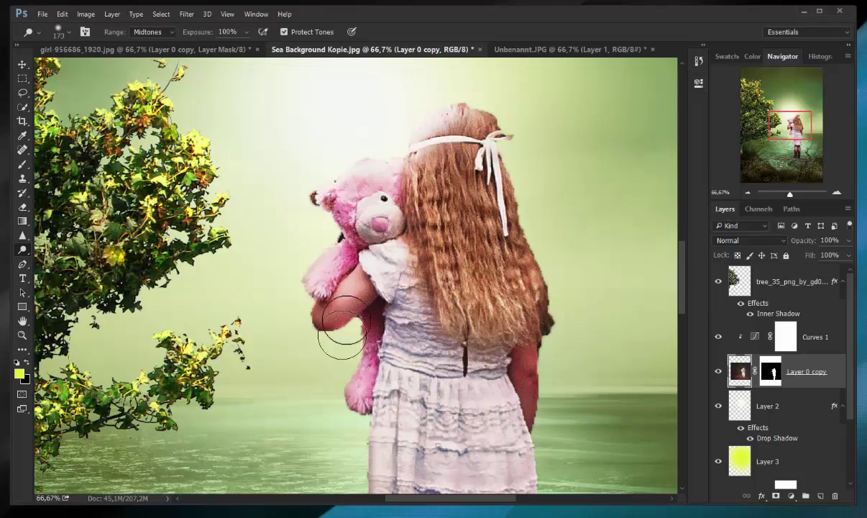
scroll(319, 319, down, 2)
drag(374, 355, 369, 386)
scroll(363, 431, down, 3)
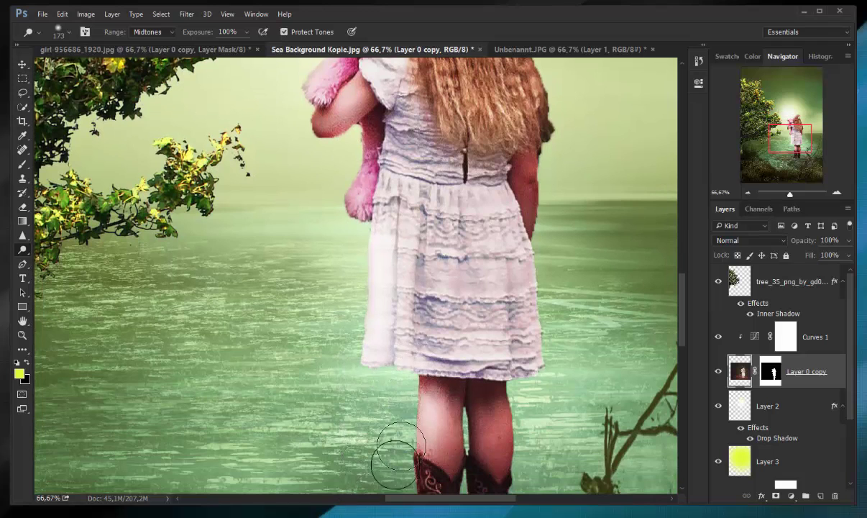
mouse_move(389, 460)
mouse_down()
mouse_move(397, 400)
mouse_move(384, 464)
mouse_move(392, 309)
mouse_up()
scroll(386, 467, down, 2)
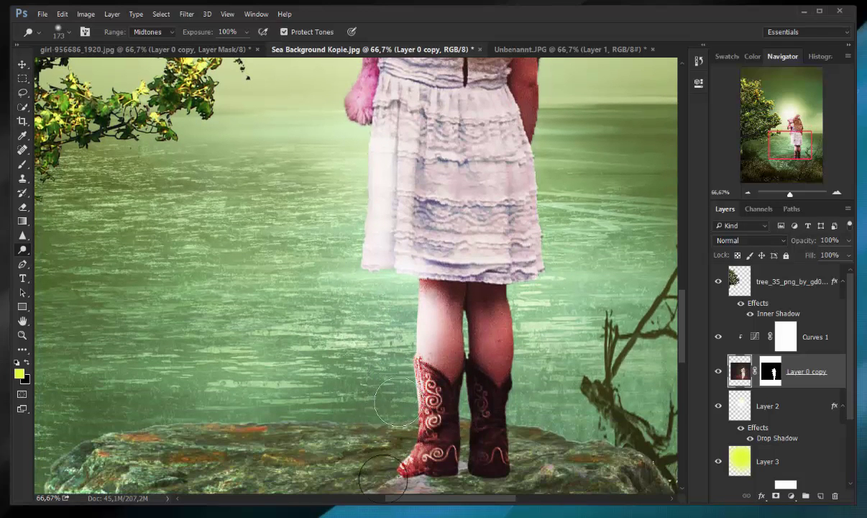
Step: Zoom out to show the rock and make Layer 2 the active layer
alt+click(410, 452)
alt+click(410, 452)
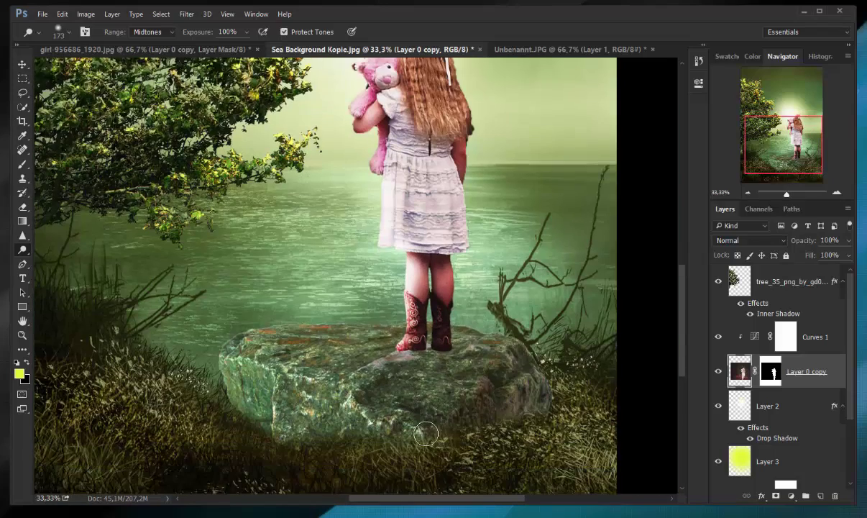
click(798, 408)
Step: On new Layer 4, paint a black brush shadow across the rock and lower-right grass
click(819, 496)
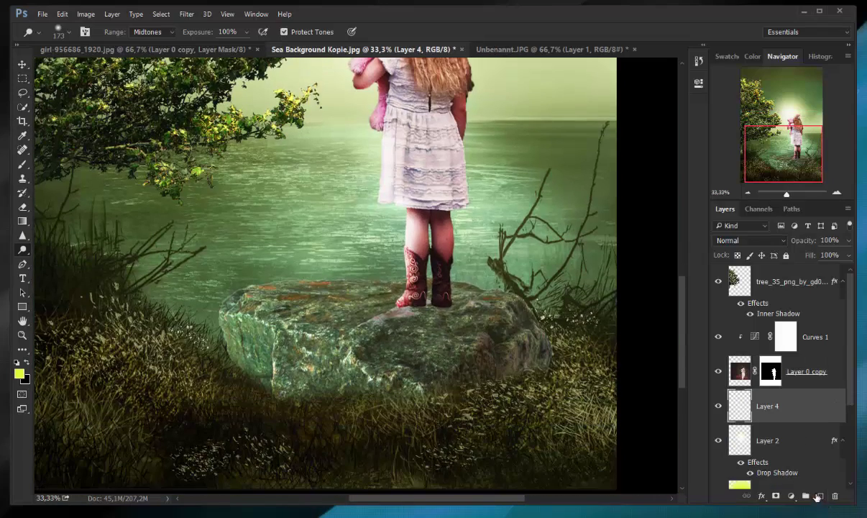
drag(416, 349, 439, 349)
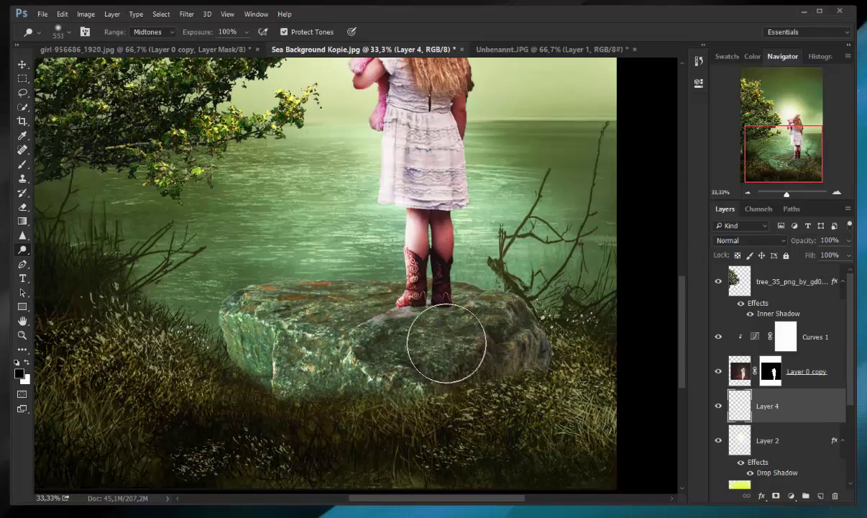
click(24, 164)
drag(464, 417, 541, 446)
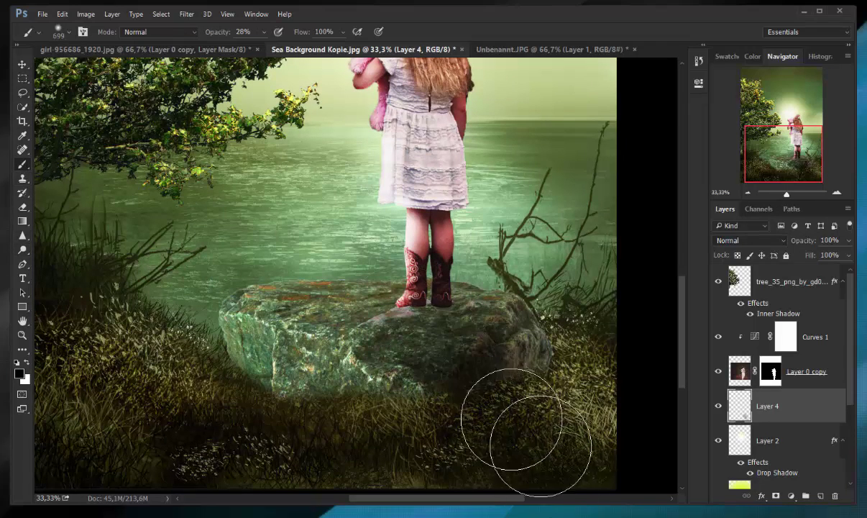
mouse_move(460, 358)
mouse_down()
mouse_move(423, 357)
mouse_move(416, 316)
mouse_up()
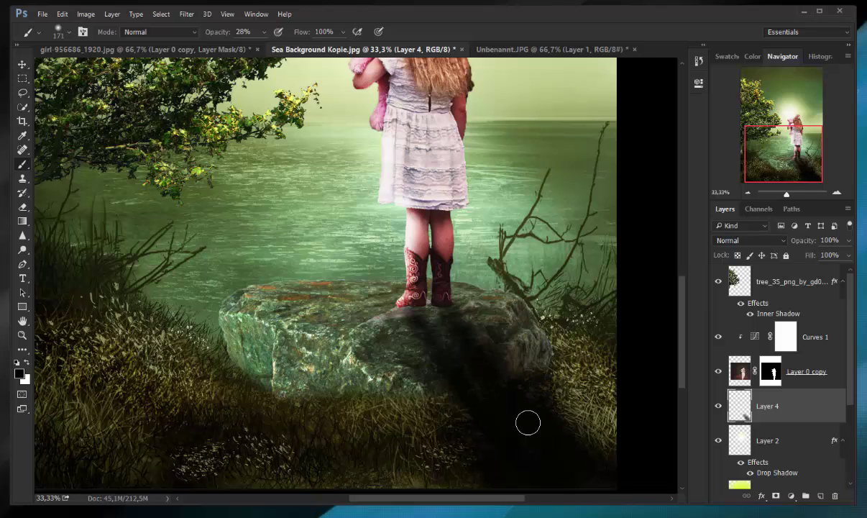
scroll(528, 459, down, 1)
scroll(503, 446, down, 1)
scroll(474, 424, up, 1)
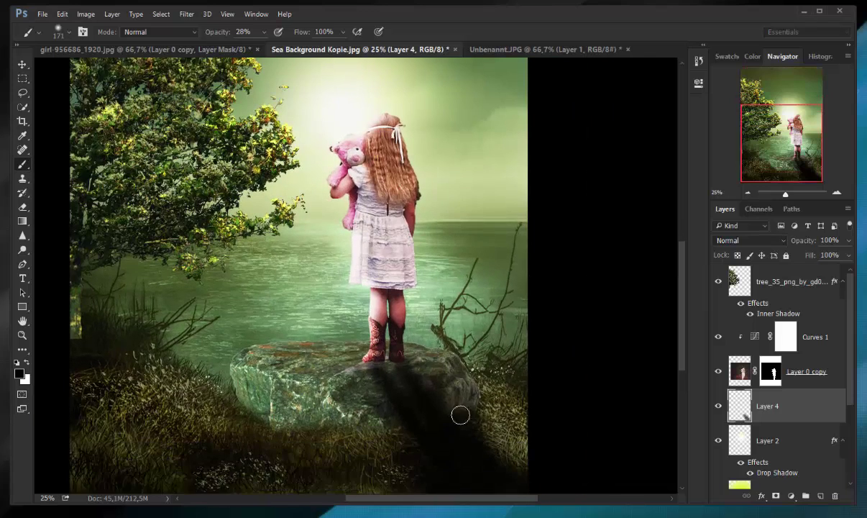
scroll(461, 413, down, 1)
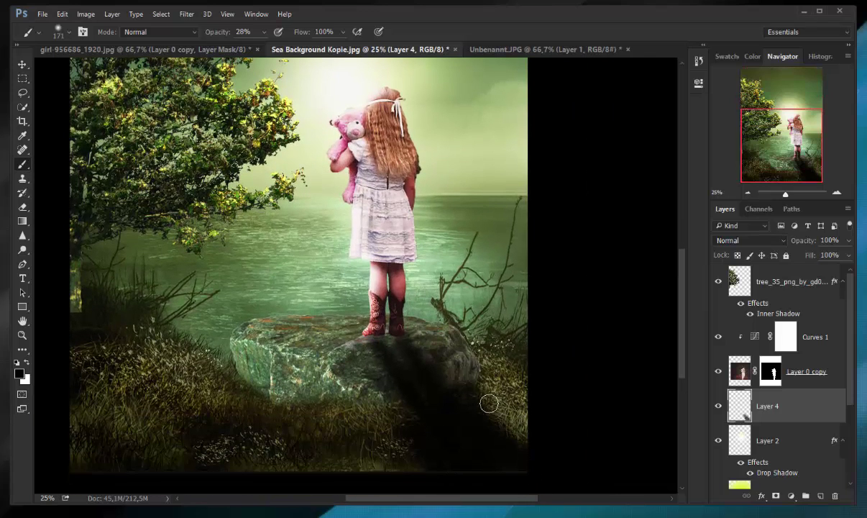
drag(489, 404, 482, 406)
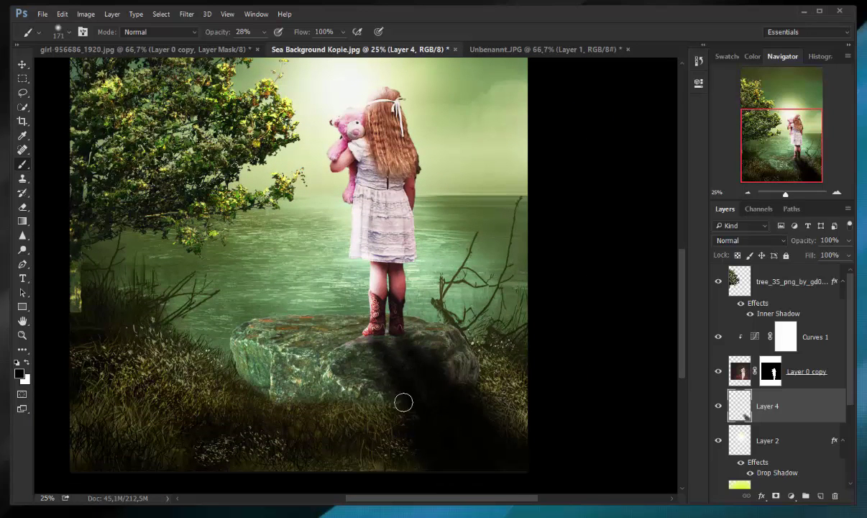
scroll(474, 460, down, 1)
scroll(456, 471, down, 1)
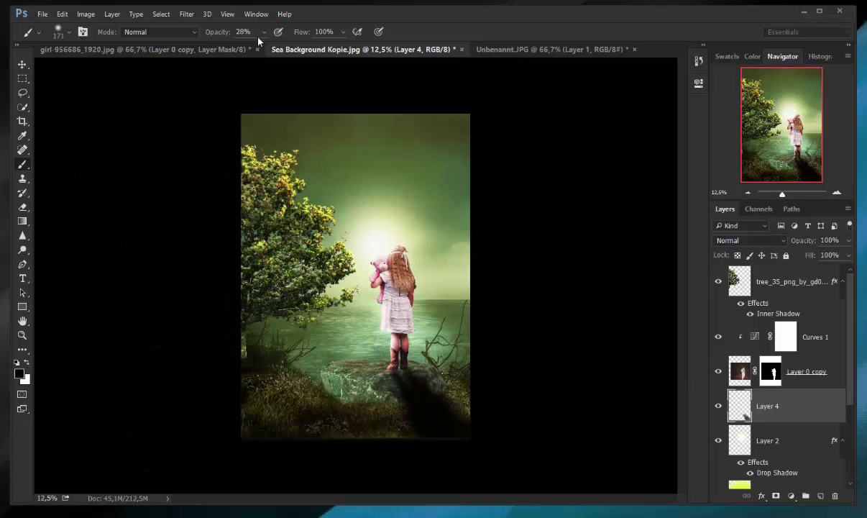
Step: Soften the shadow with Gaussian Blur and slightly lower Layer 4's opacity
click(186, 13)
mouse_move(192, 135)
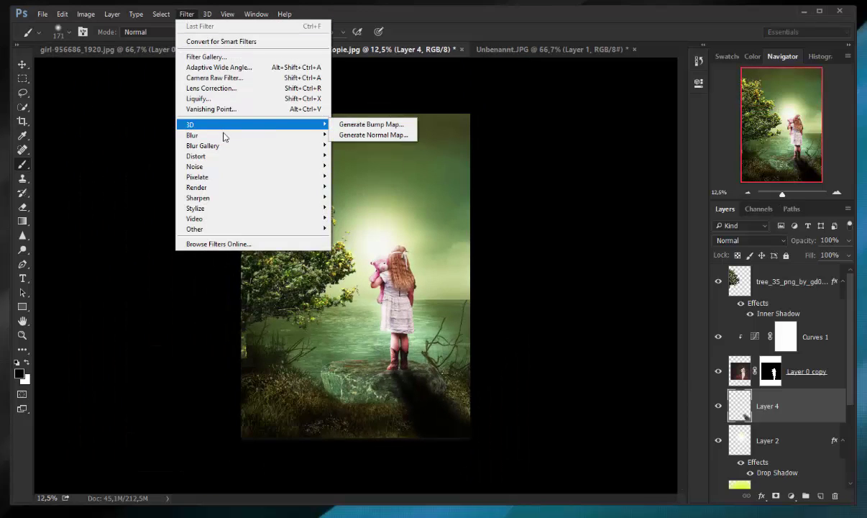
click(363, 177)
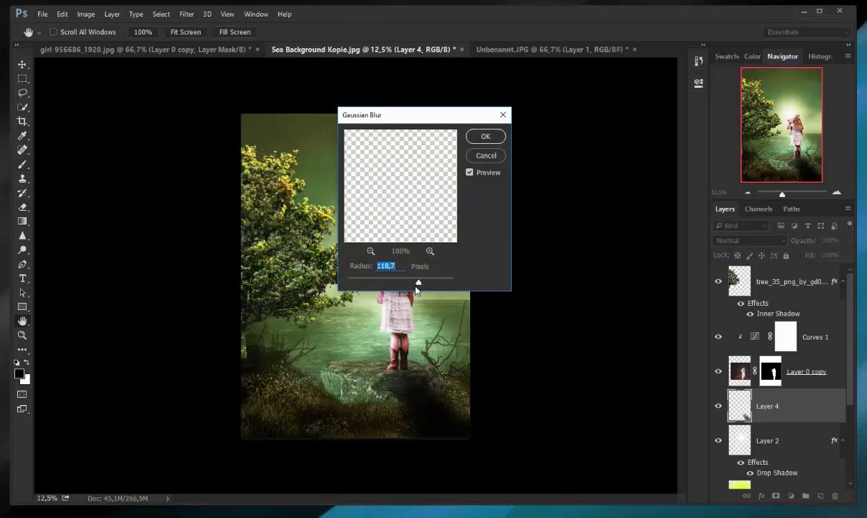
key(Return)
key(b)
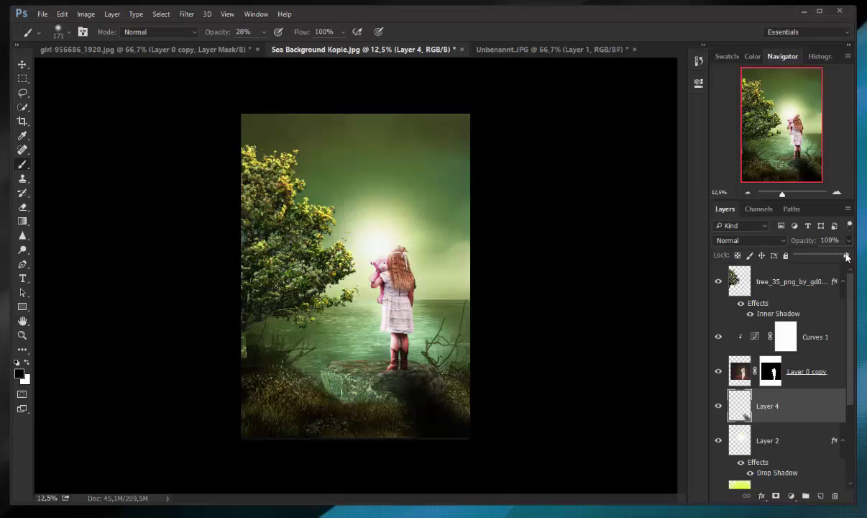
drag(847, 257, 839, 257)
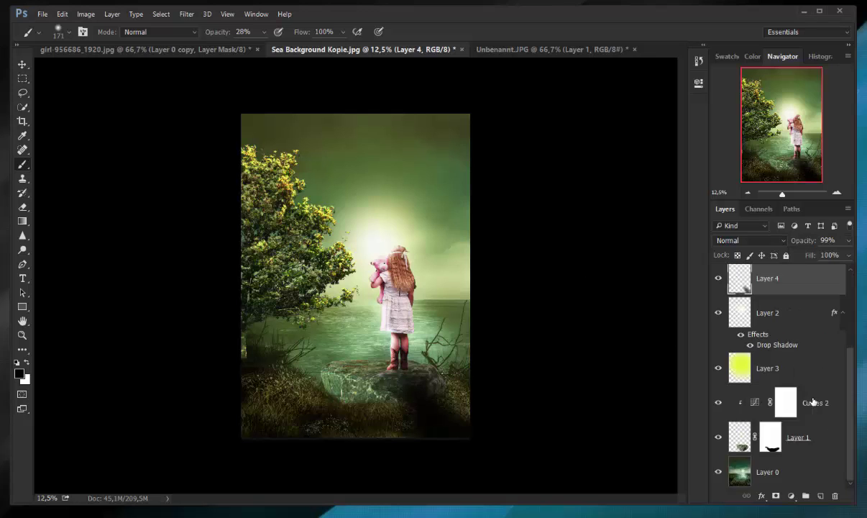
Step: Convert the tree's Inner Shadow effect into its own clipped layer
click(791, 284)
right_click(810, 315)
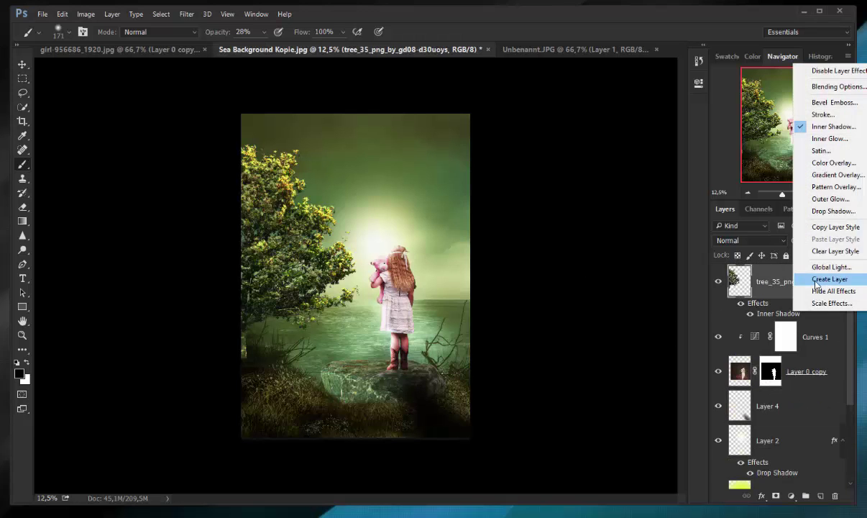
click(780, 272)
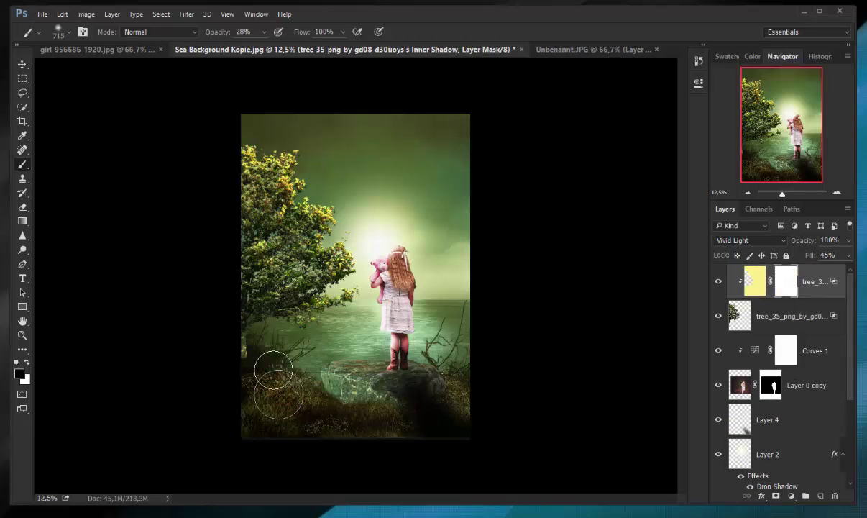
scroll(273, 369, up, 1)
scroll(242, 333, down, 1)
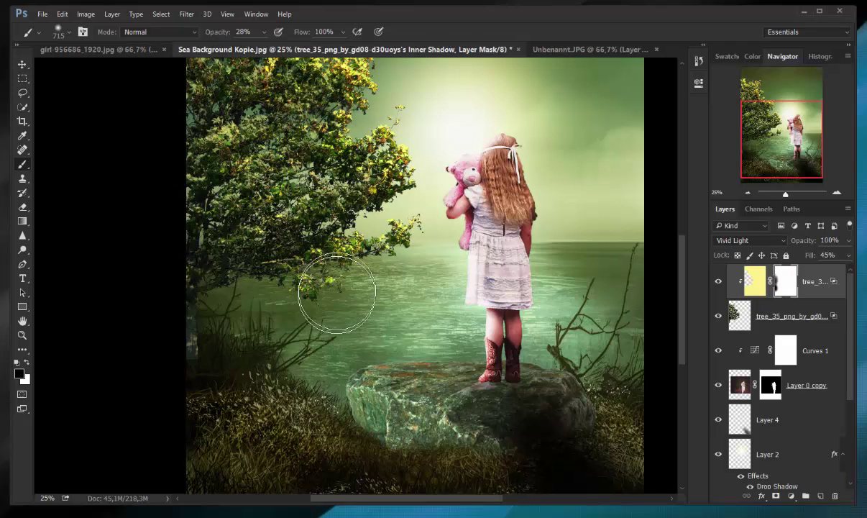
Step: On the tree layer, dodge the leaves on the lower branch
click(742, 324)
key(o)
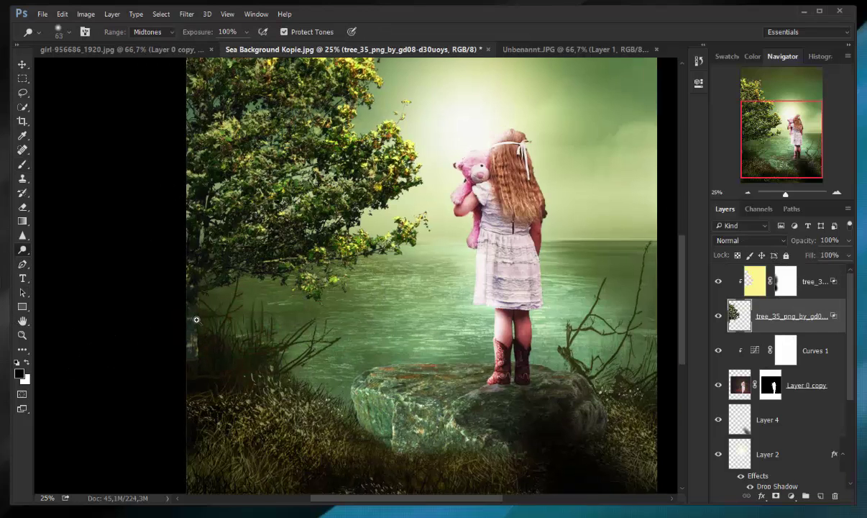
scroll(197, 319, up, 2)
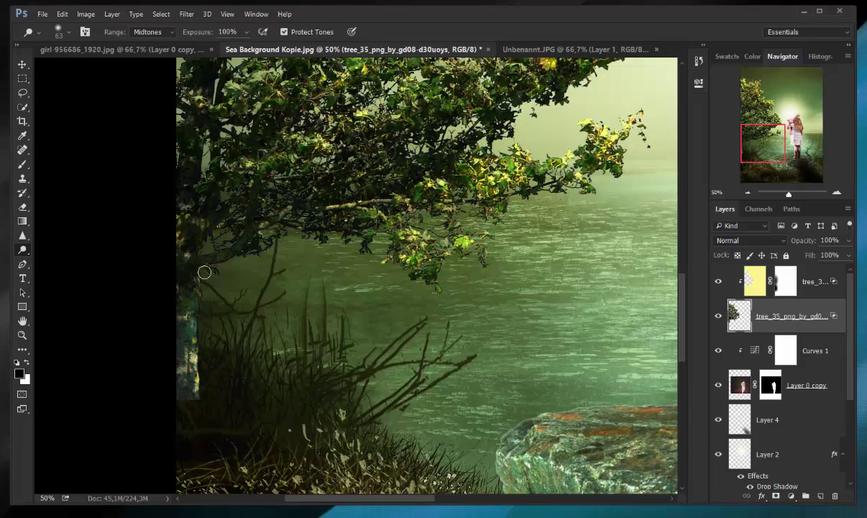
drag(284, 234, 431, 269)
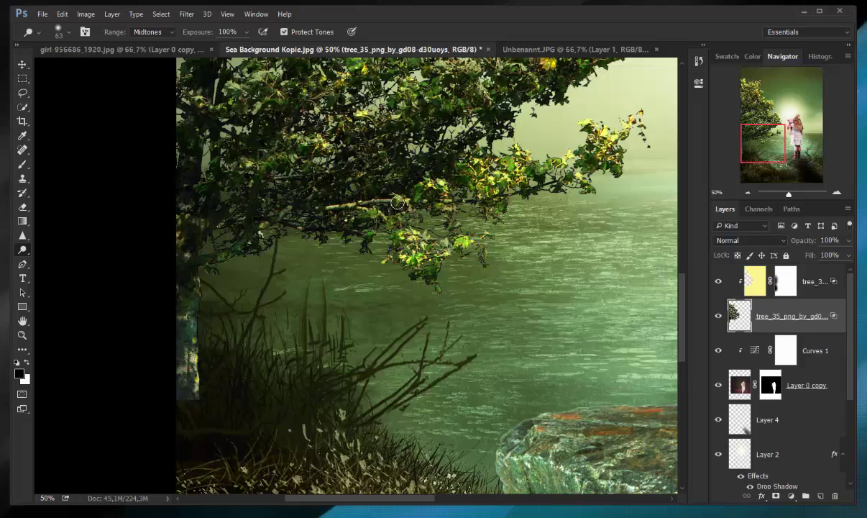
mouse_move(396, 203)
mouse_down()
mouse_move(568, 144)
mouse_move(446, 216)
mouse_move(388, 231)
mouse_up()
scroll(568, 151, up, 5)
scroll(402, 223, up, 2)
Step: Dodge the upper and remaining leaves across the whole tree
drag(431, 172, 381, 130)
scroll(454, 162, up, 2)
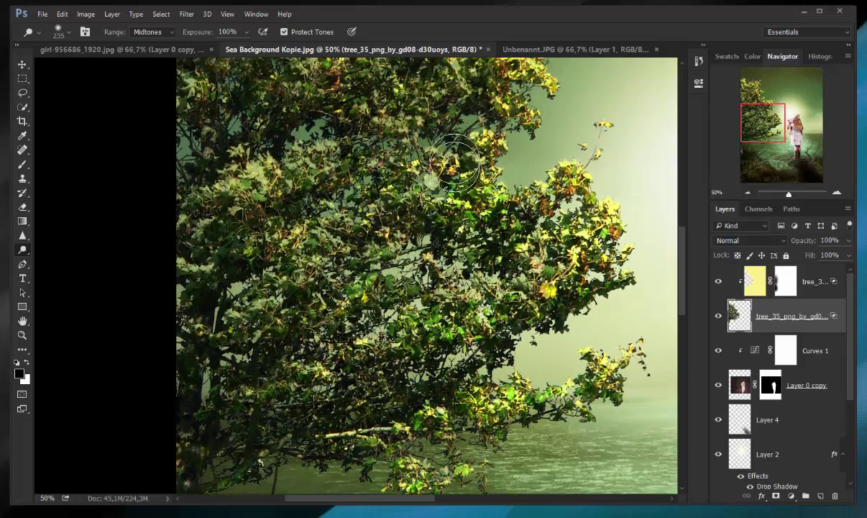
scroll(454, 161, up, 2)
drag(468, 122, 417, 234)
mouse_move(383, 193)
mouse_down()
mouse_move(386, 235)
mouse_move(475, 422)
mouse_up()
mouse_move(526, 174)
mouse_down()
mouse_move(309, 108)
mouse_move(309, 213)
mouse_move(377, 286)
mouse_move(323, 166)
mouse_up()
key(ctrl+0)
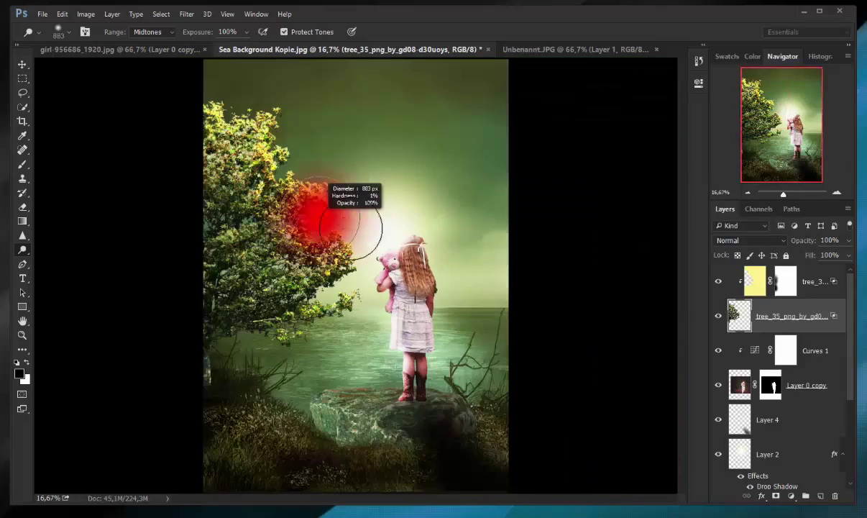
mouse_move(351, 226)
mouse_down()
mouse_move(217, 207)
mouse_move(319, 145)
mouse_move(261, 291)
mouse_move(331, 277)
mouse_up()
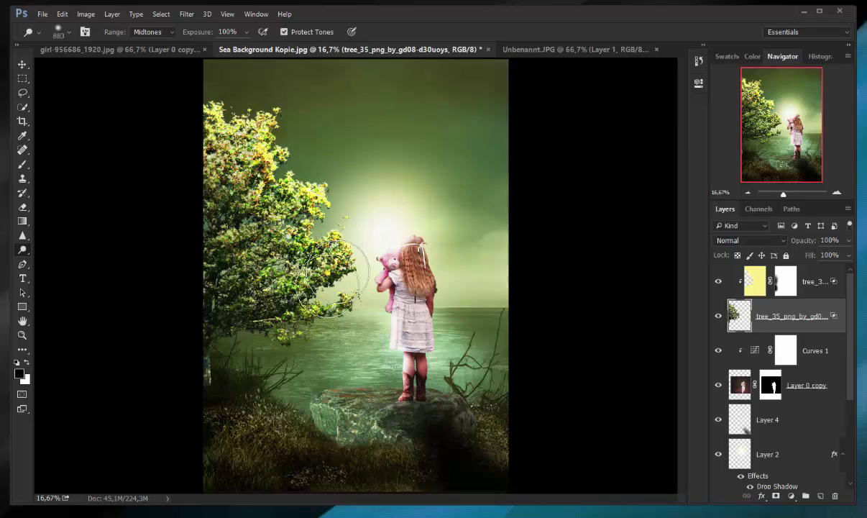
scroll(466, 271, up, 2)
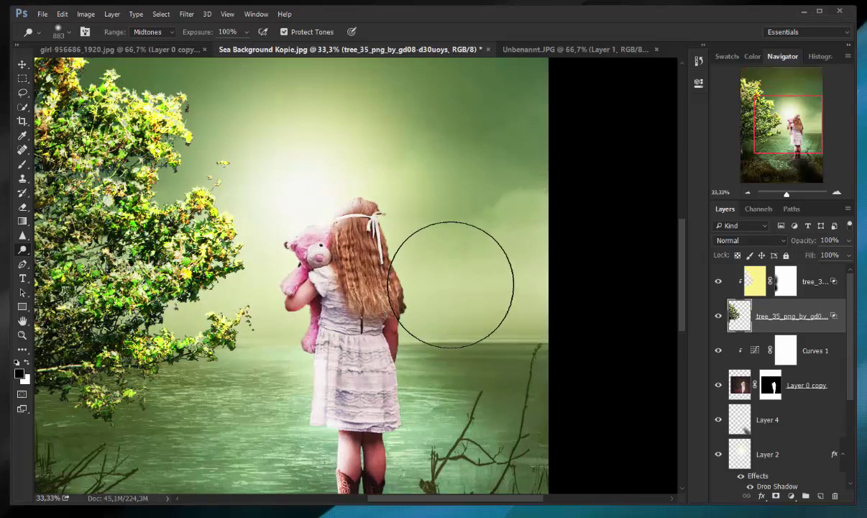
scroll(368, 288, down, 2)
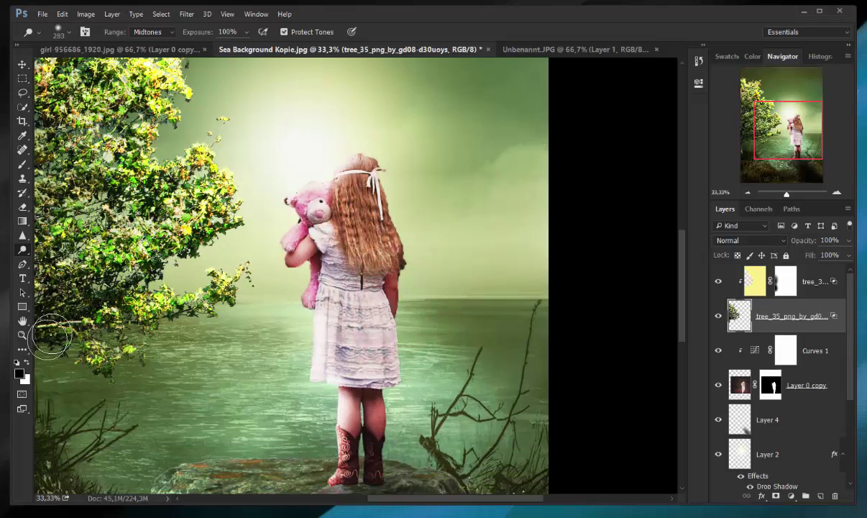
Step: With the Burn tool, darken parts of the girl's dress on Layer 0 copy
right_click(24, 248)
click(68, 249)
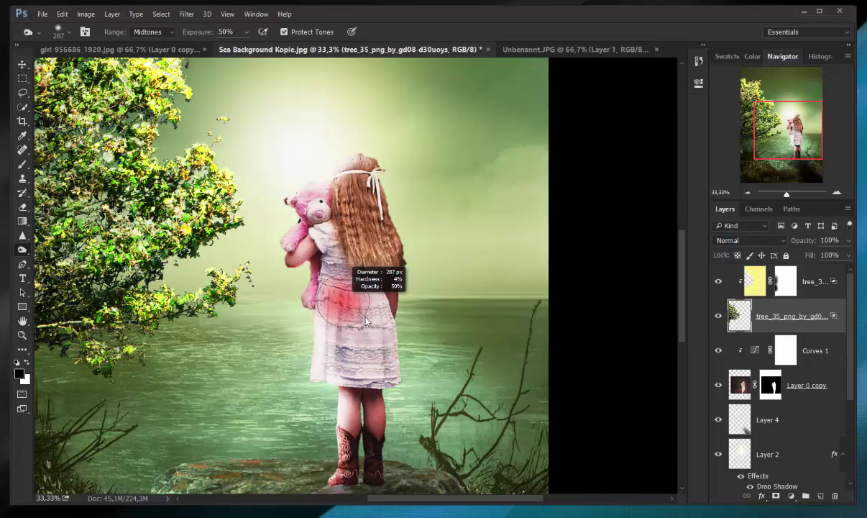
click(748, 389)
mouse_move(374, 330)
mouse_down()
mouse_move(324, 372)
mouse_move(325, 304)
mouse_move(366, 314)
mouse_move(345, 230)
mouse_move(316, 302)
mouse_move(327, 346)
mouse_up()
scroll(338, 360, down, 2)
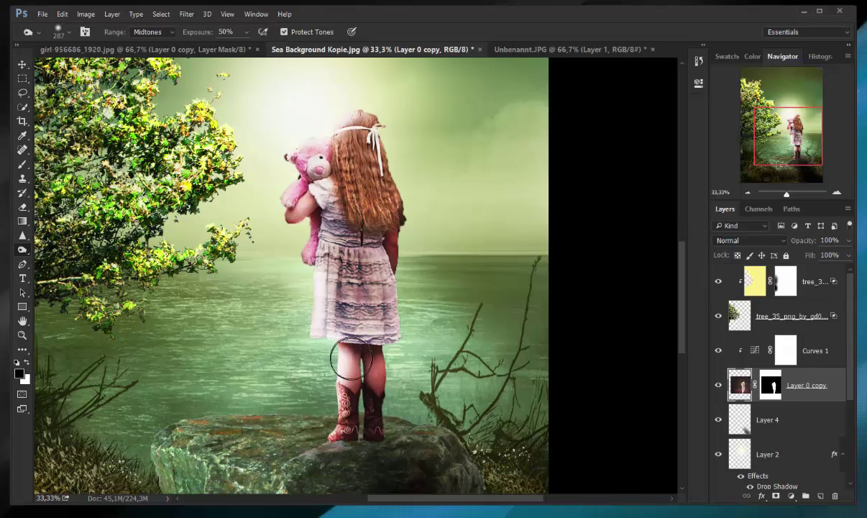
scroll(370, 417, down, 2)
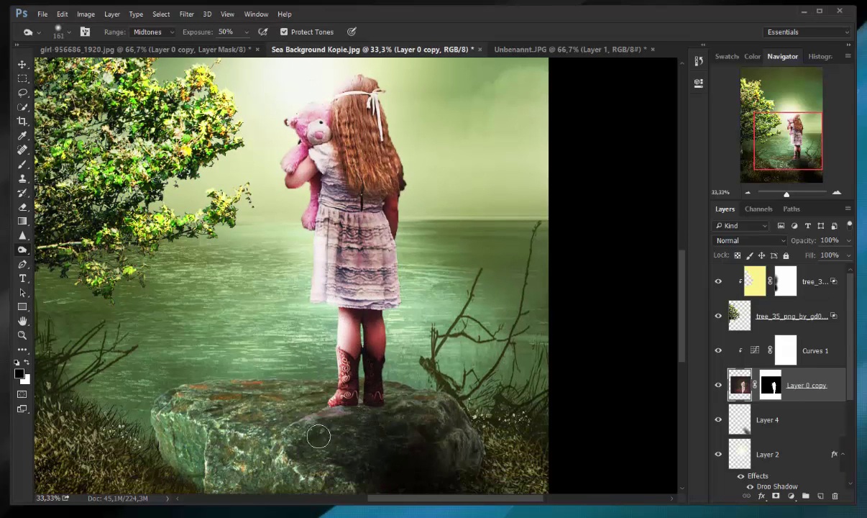
scroll(318, 436, down, 3)
scroll(779, 336, down, 4)
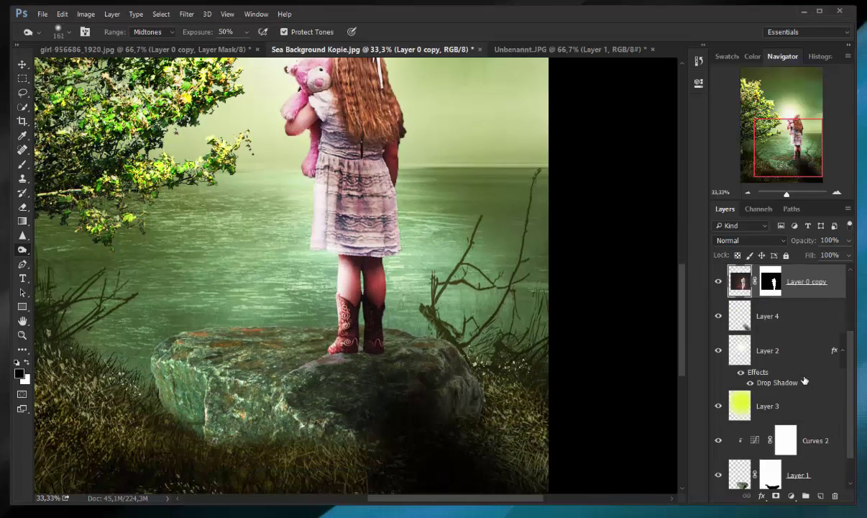
Step: Burn the lower part and left edge of the rock on Layer 1
click(798, 437)
mouse_move(282, 415)
mouse_down()
mouse_move(356, 437)
mouse_move(396, 423)
mouse_up()
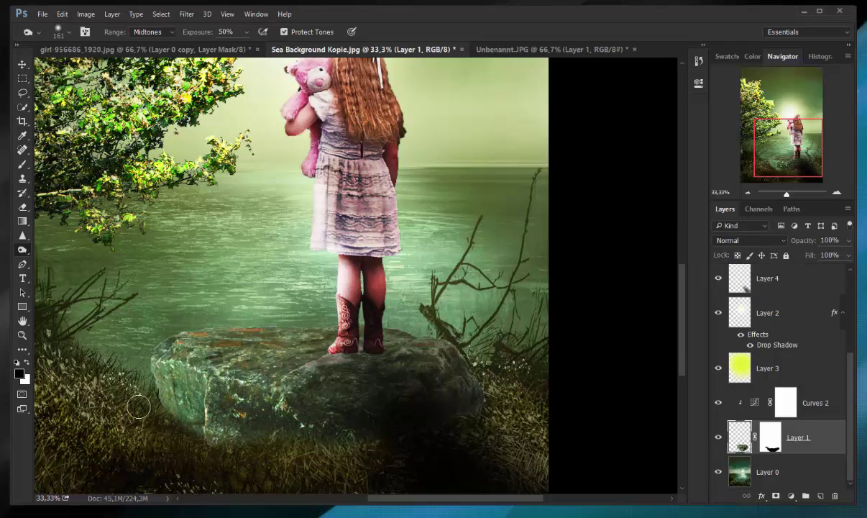
drag(139, 407, 187, 345)
scroll(238, 311, up, 3)
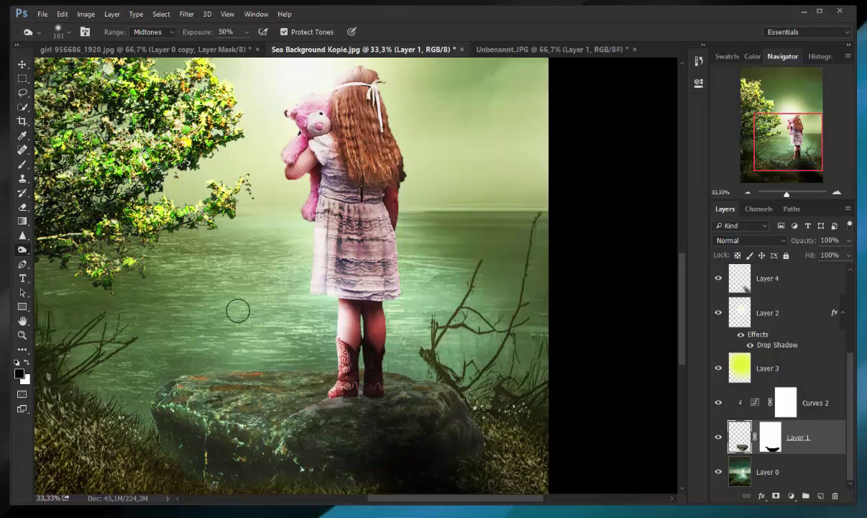
scroll(238, 311, up, 1)
Step: With the Dodge tool, brighten the rock top and the sea water around the girl on Layer 0
right_click(23, 249)
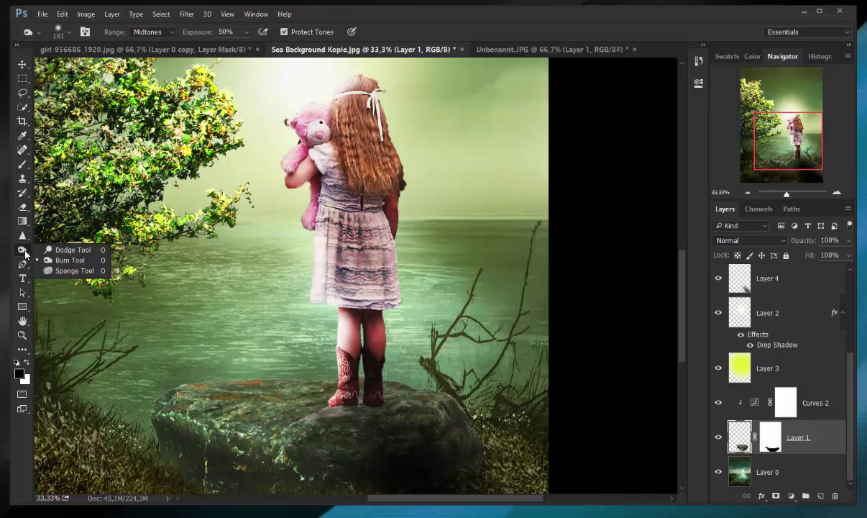
click(58, 248)
mouse_move(223, 378)
mouse_down()
mouse_move(131, 407)
mouse_move(422, 394)
mouse_move(310, 379)
mouse_move(145, 397)
mouse_move(417, 381)
mouse_up()
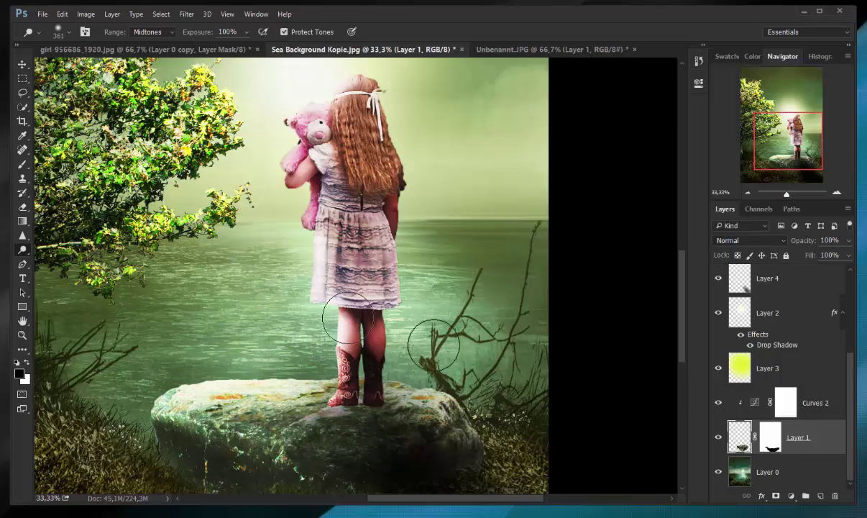
click(777, 471)
mouse_move(168, 377)
mouse_down()
mouse_move(253, 306)
mouse_move(418, 248)
mouse_move(541, 356)
mouse_move(416, 242)
mouse_move(265, 286)
mouse_move(148, 334)
mouse_move(252, 237)
mouse_up()
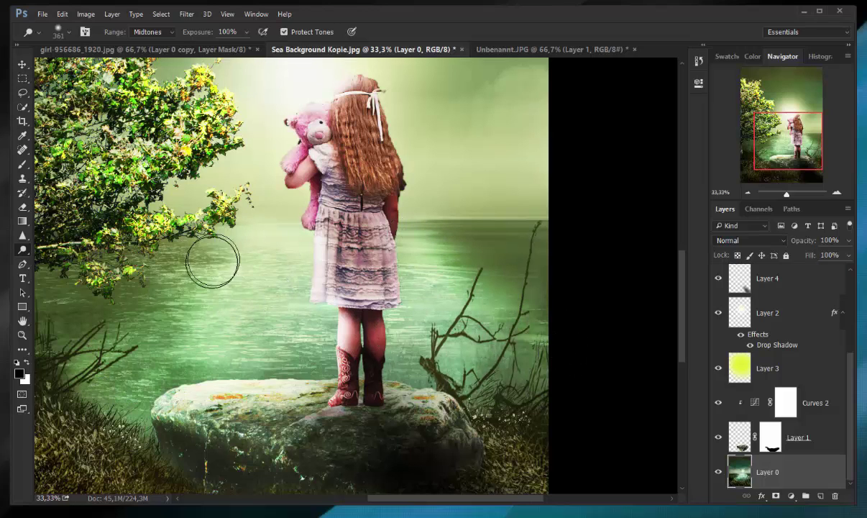
key(ctrl+minus)
key(ctrl+minus)
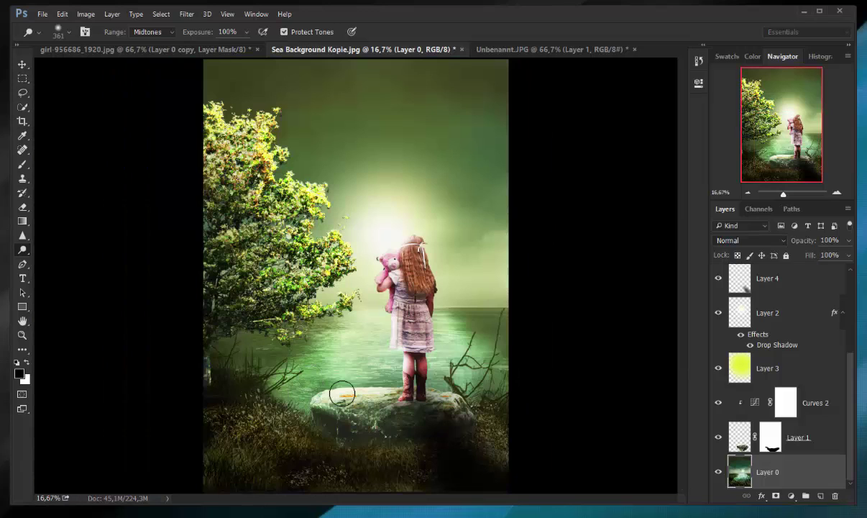
Step: Add a new empty Layer 5 above the top tree layer
key(ctrl+minus)
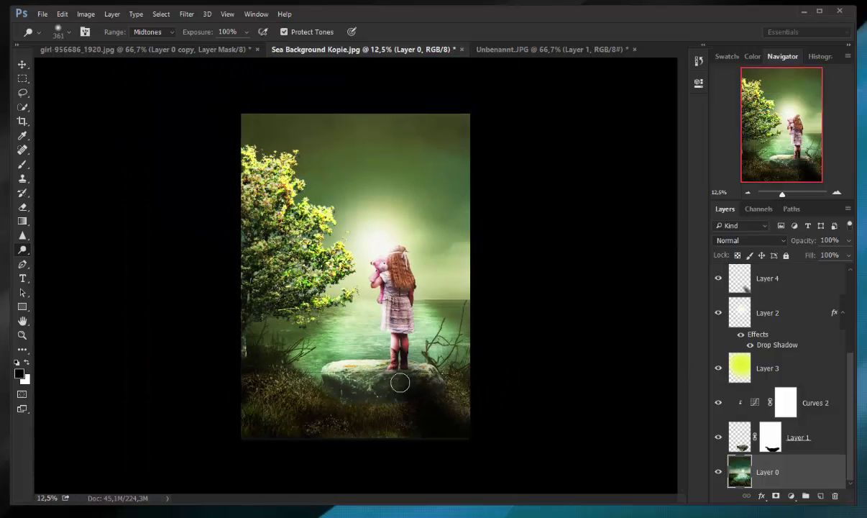
click(820, 284)
scroll(857, 287, up, 3)
click(819, 281)
click(819, 495)
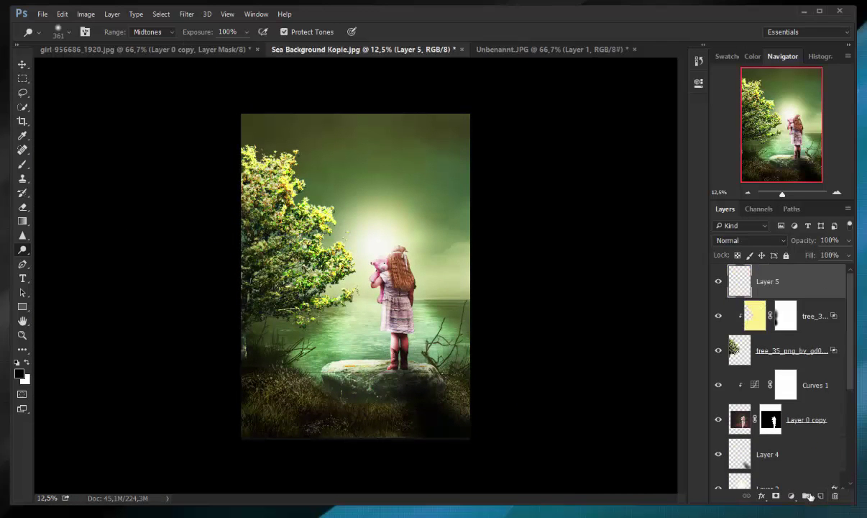
Step: Load the Kuş Fırçaları brush set and choose the 1539 px bird brush
click(68, 32)
click(159, 53)
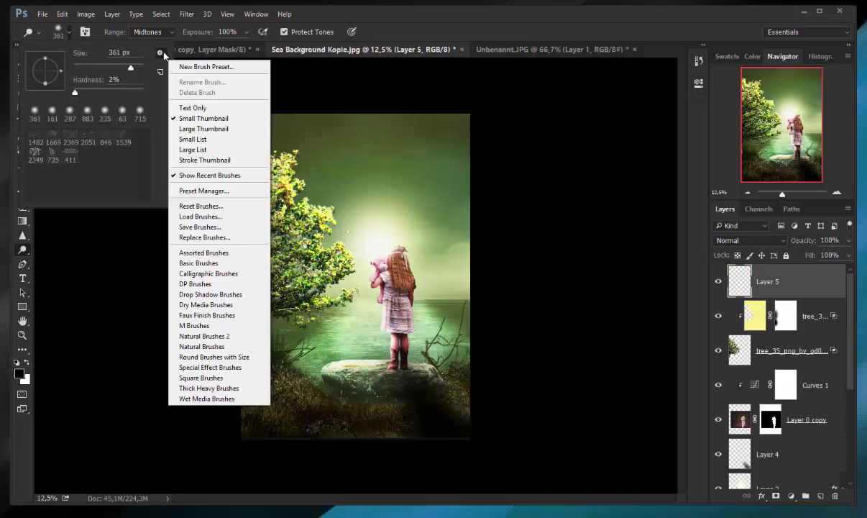
click(219, 243)
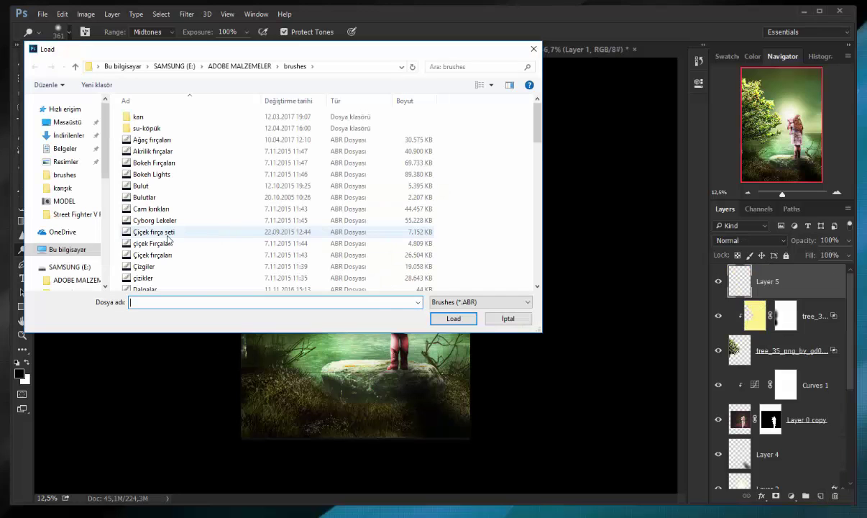
scroll(512, 287, down, 1)
scroll(532, 288, down, 1)
scroll(536, 288, down, 2)
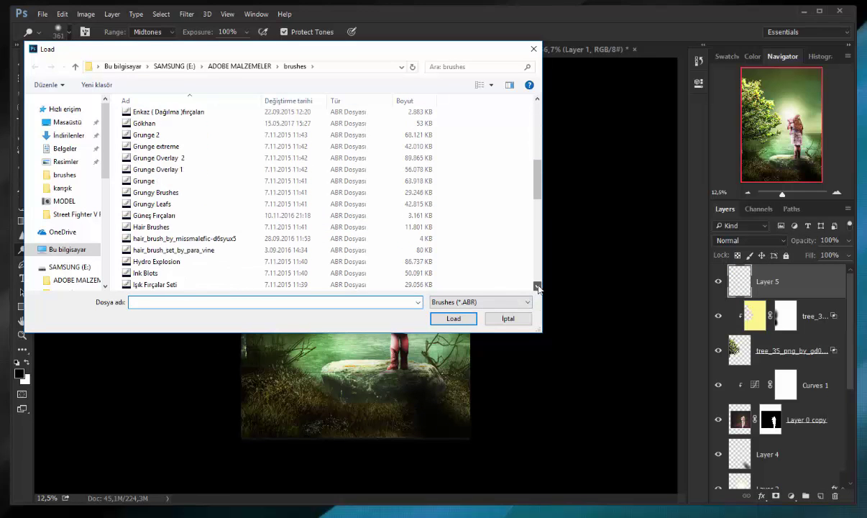
scroll(536, 287, down, 2)
scroll(536, 289, down, 1)
double_click(274, 282)
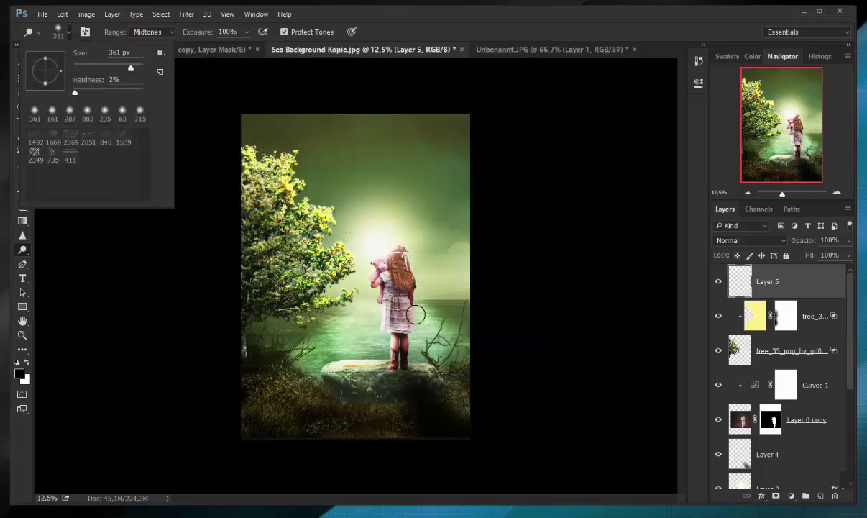
click(88, 141)
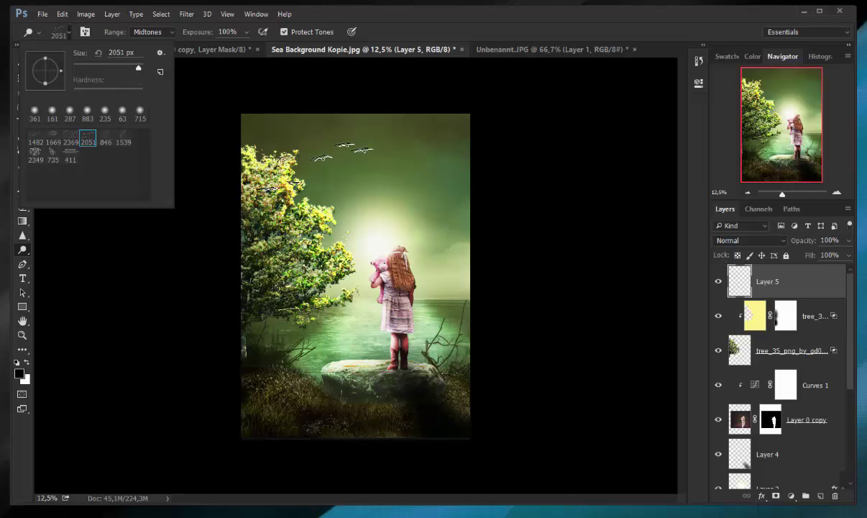
click(123, 141)
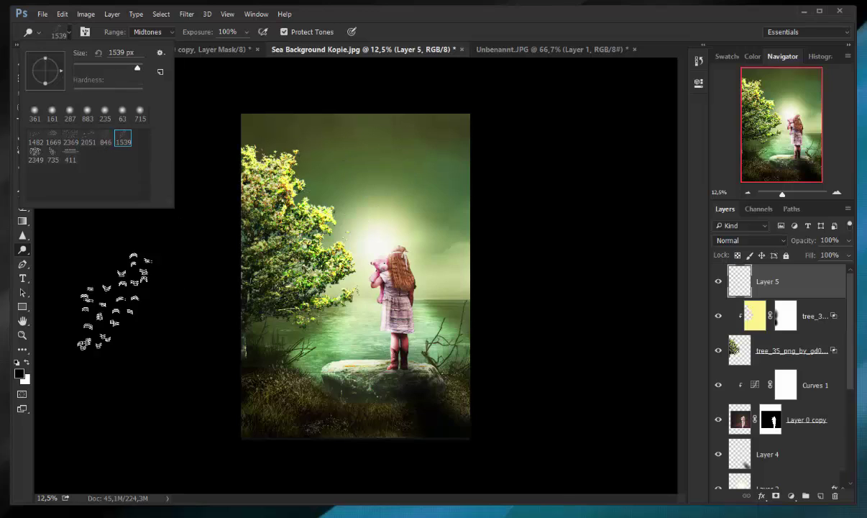
click(28, 365)
Step: Set white as the painting colour with the Brush tool and bird brush ready
click(404, 171)
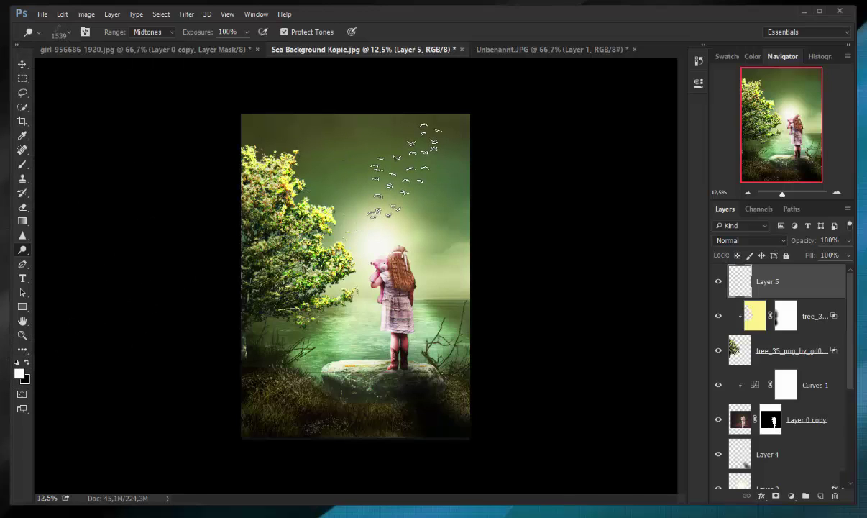
click(22, 167)
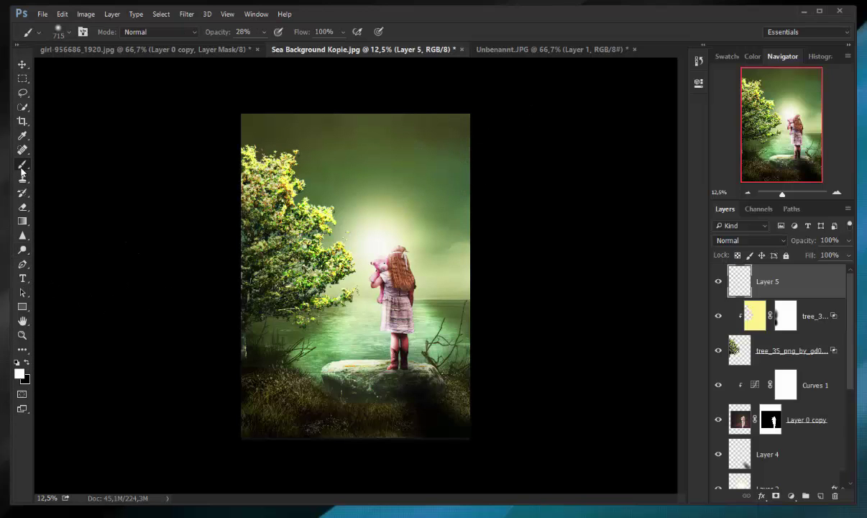
click(66, 33)
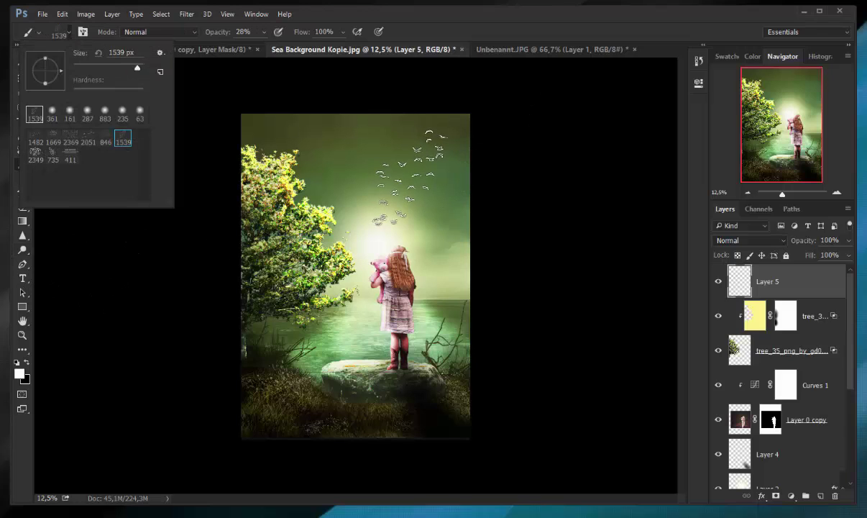
click(406, 176)
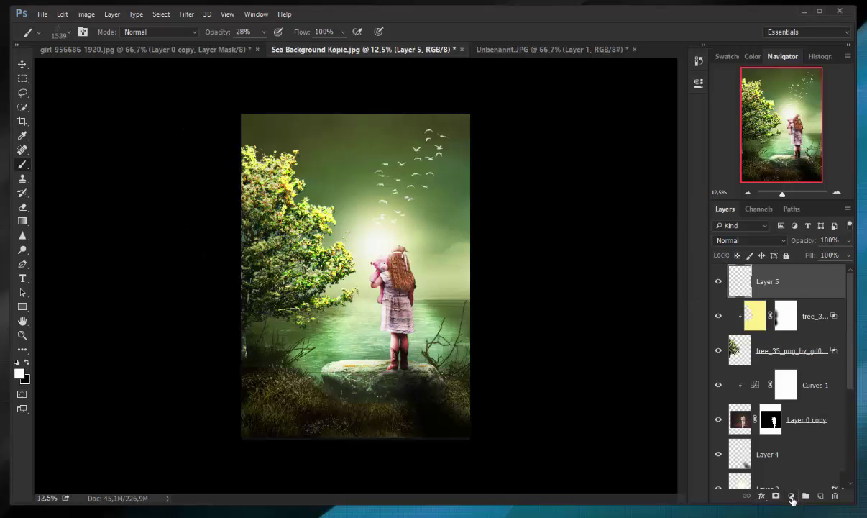
Step: Add a Color Balance layer, tweak Midtones, and set Highlights to -24, -3, -17
click(791, 496)
click(782, 360)
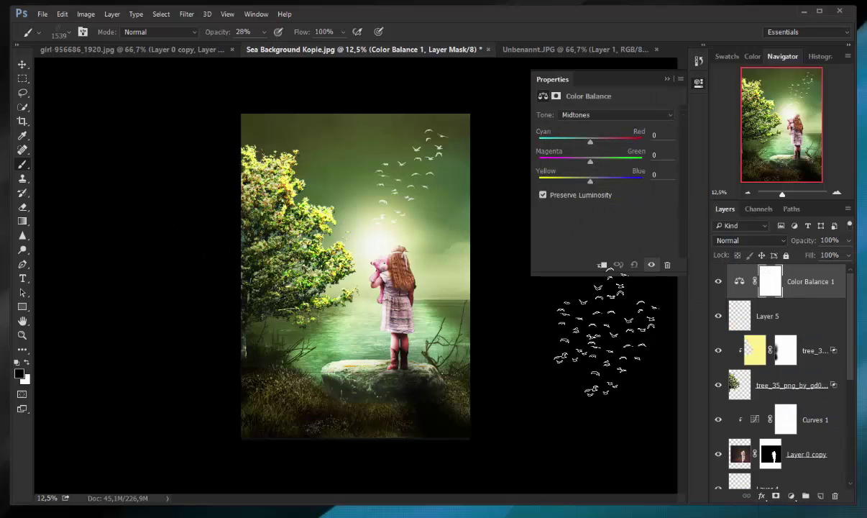
click(64, 32)
click(53, 109)
mouse_move(590, 141)
mouse_down()
mouse_move(584, 162)
mouse_move(593, 160)
mouse_move(593, 180)
mouse_up()
click(614, 115)
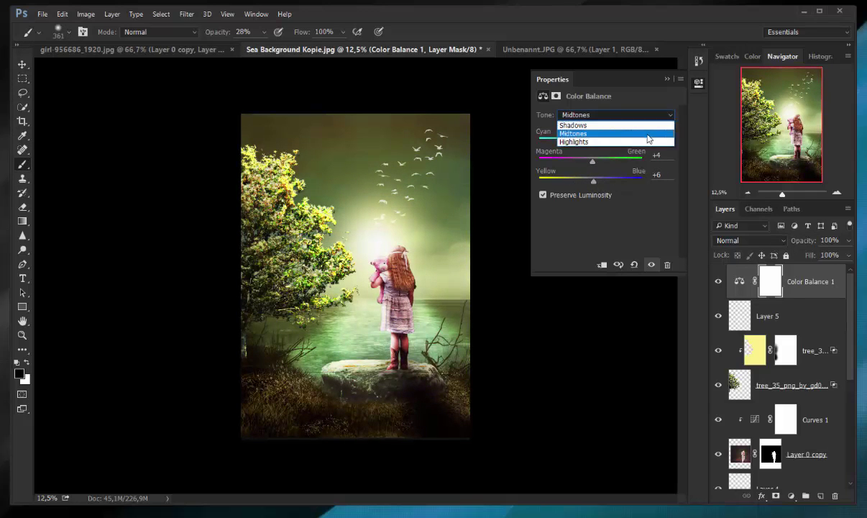
click(590, 128)
mouse_move(603, 142)
mouse_down()
mouse_move(572, 142)
mouse_move(606, 141)
mouse_move(577, 160)
mouse_move(610, 180)
mouse_move(582, 179)
mouse_move(589, 161)
mouse_move(572, 143)
mouse_move(580, 143)
mouse_up()
click(615, 114)
click(579, 134)
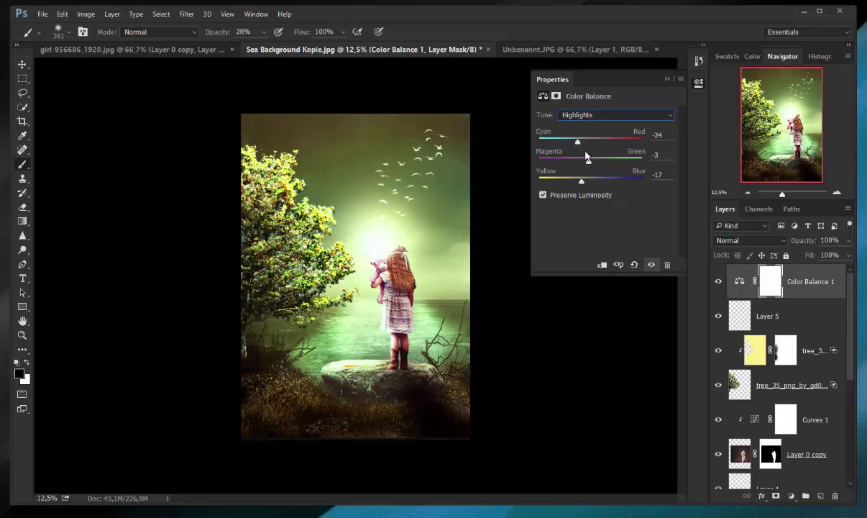
click(667, 79)
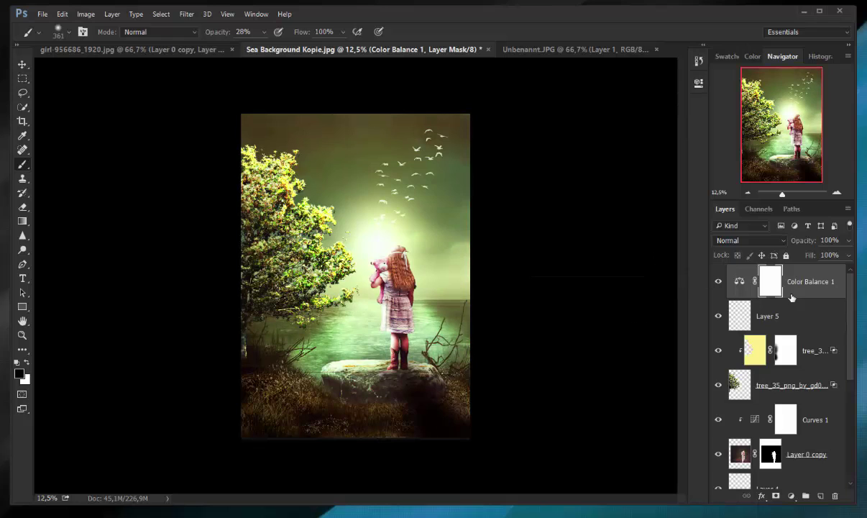
Step: Stamp a merged Layer 6 and grade it in Camera Raw: Clarity +53, Vibrance +34, noise reduction 43
key(ctrl+shift+alt+e)
key(x)
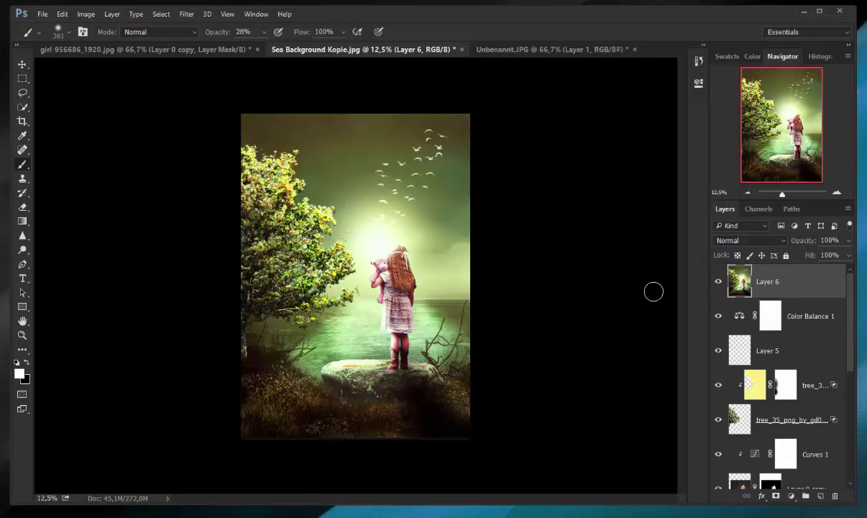
click(186, 14)
click(209, 76)
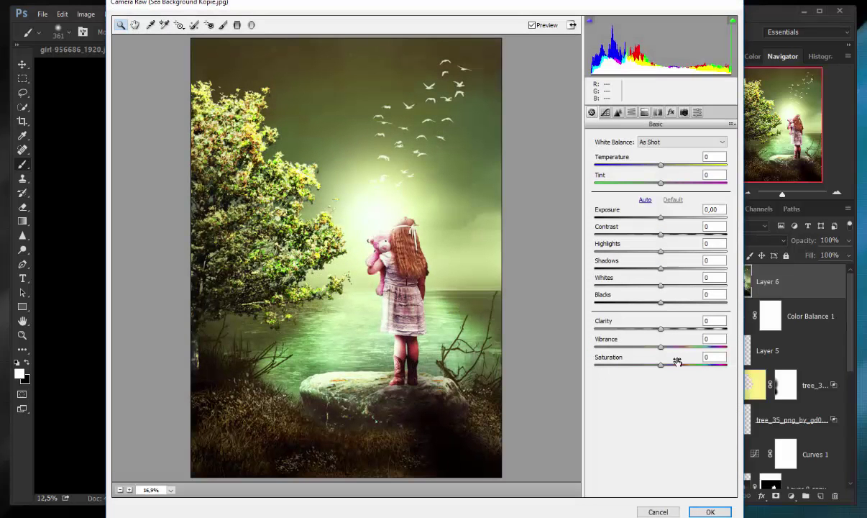
mouse_move(660, 365)
mouse_down()
mouse_move(624, 364)
mouse_move(682, 367)
mouse_up()
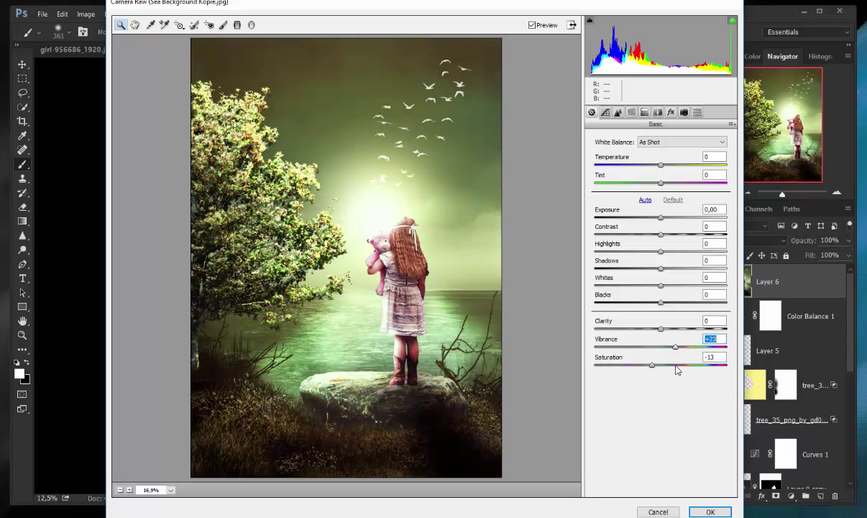
drag(661, 329, 698, 335)
mouse_move(661, 302)
mouse_down()
mouse_move(690, 315)
mouse_move(645, 302)
mouse_move(696, 286)
mouse_move(688, 268)
mouse_move(642, 251)
mouse_move(693, 217)
mouse_move(649, 217)
mouse_up()
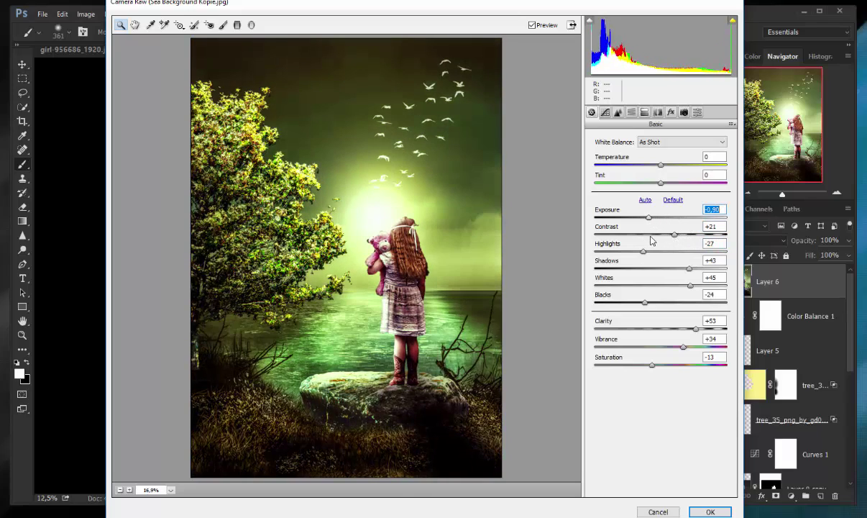
click(618, 113)
drag(615, 247, 651, 247)
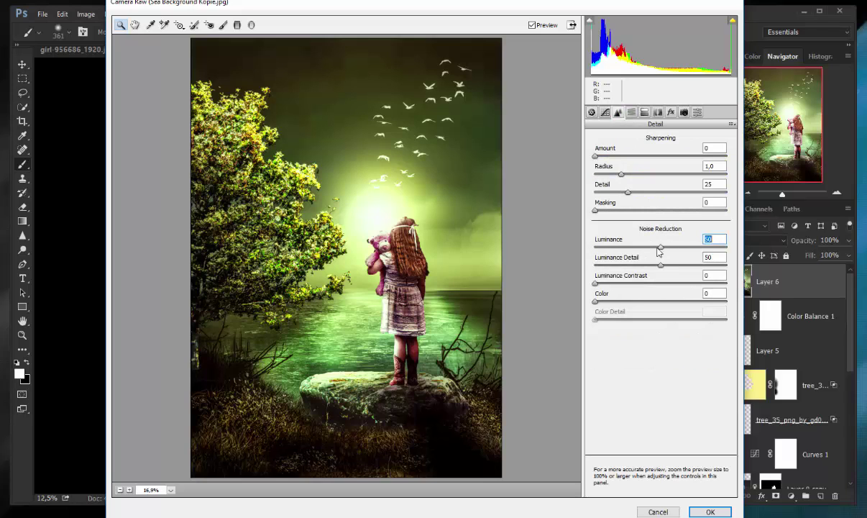
click(701, 512)
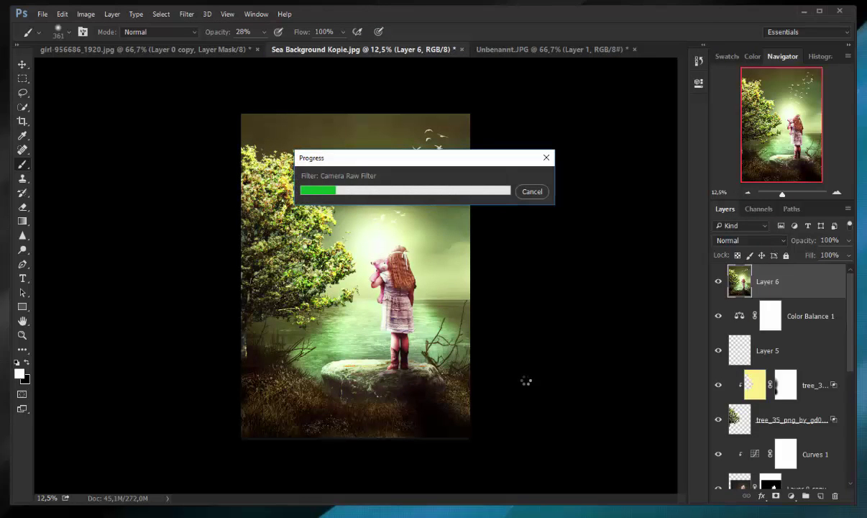